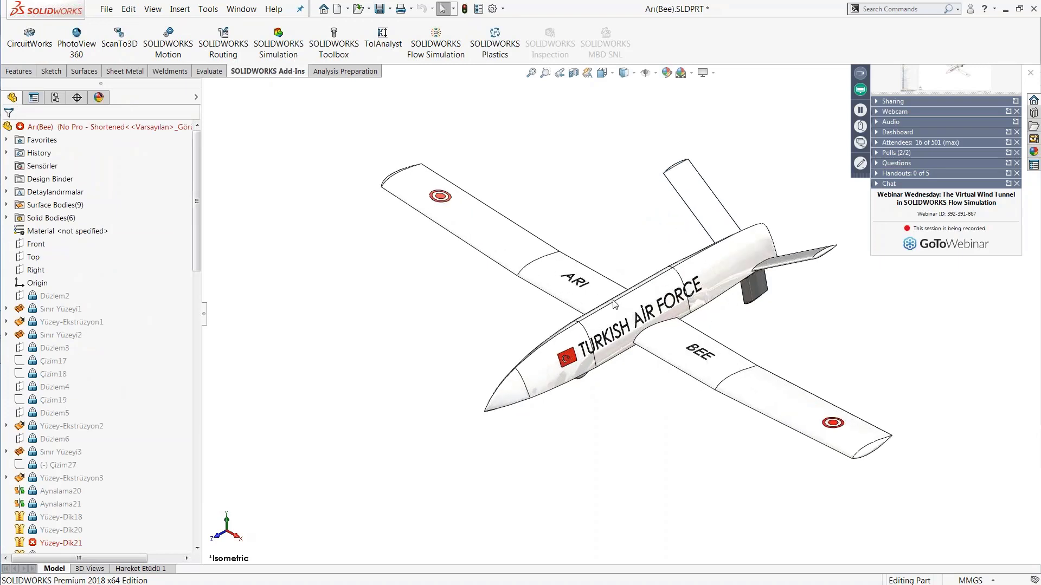
left_click(197, 430)
left_click(196, 430)
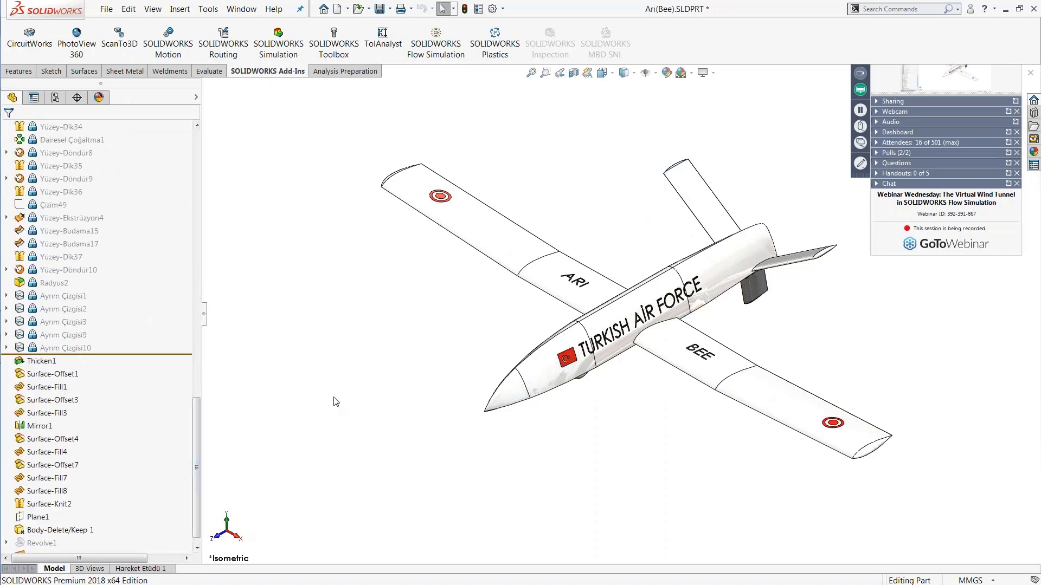
middle_click_drag(353, 372, 366, 344)
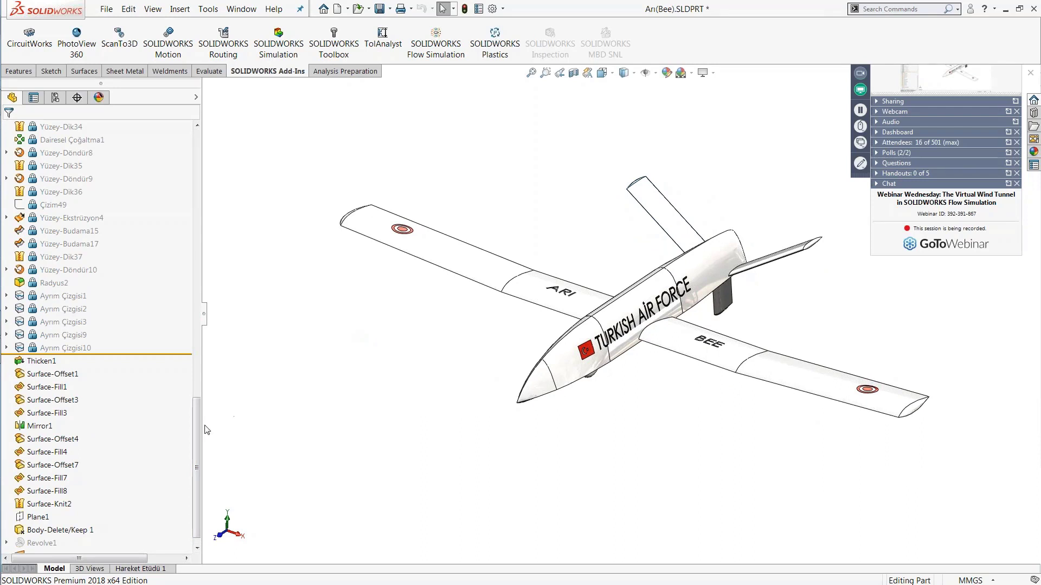
left_click_drag(197, 427, 197, 454)
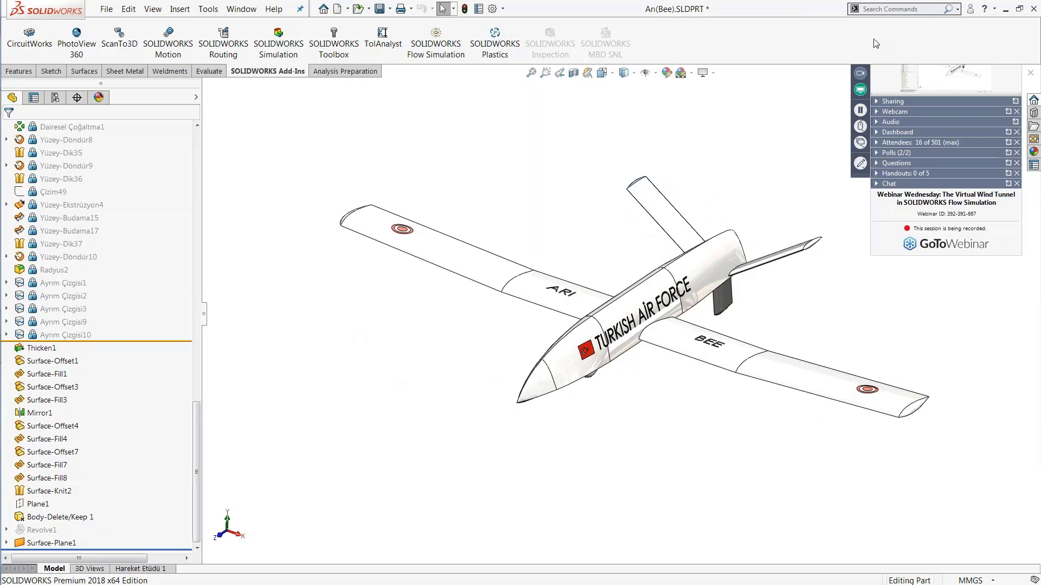
Load the Flow Simulation add-in and start a new analysis project with its Wizard
left_click(432, 52)
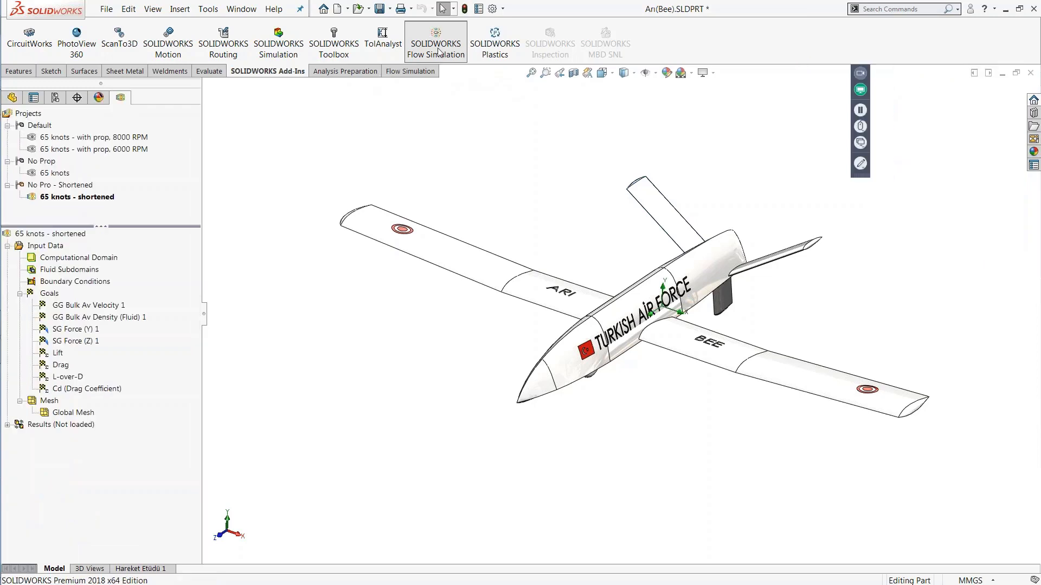
left_click(414, 74)
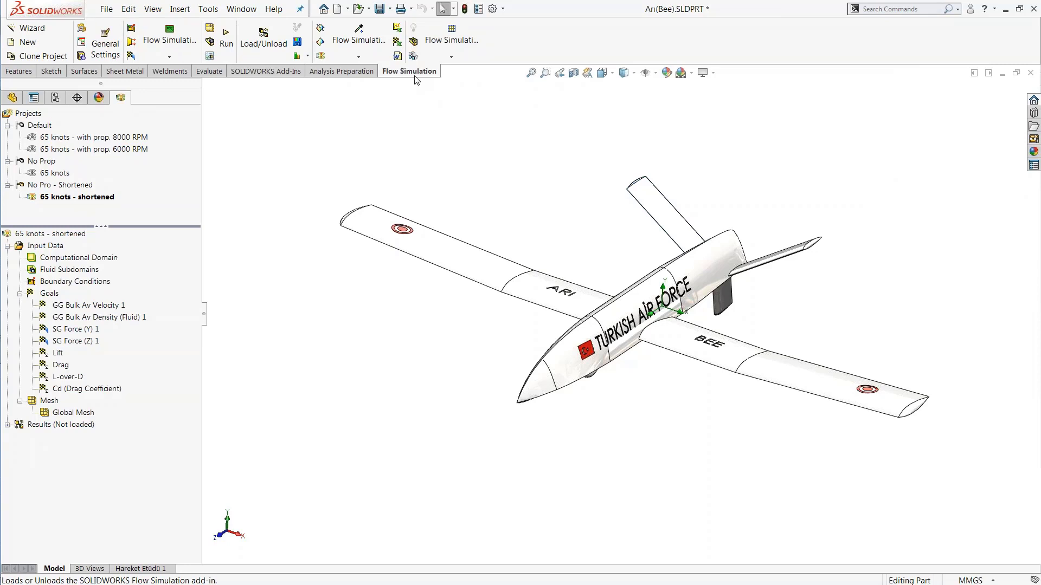
left_click(23, 30)
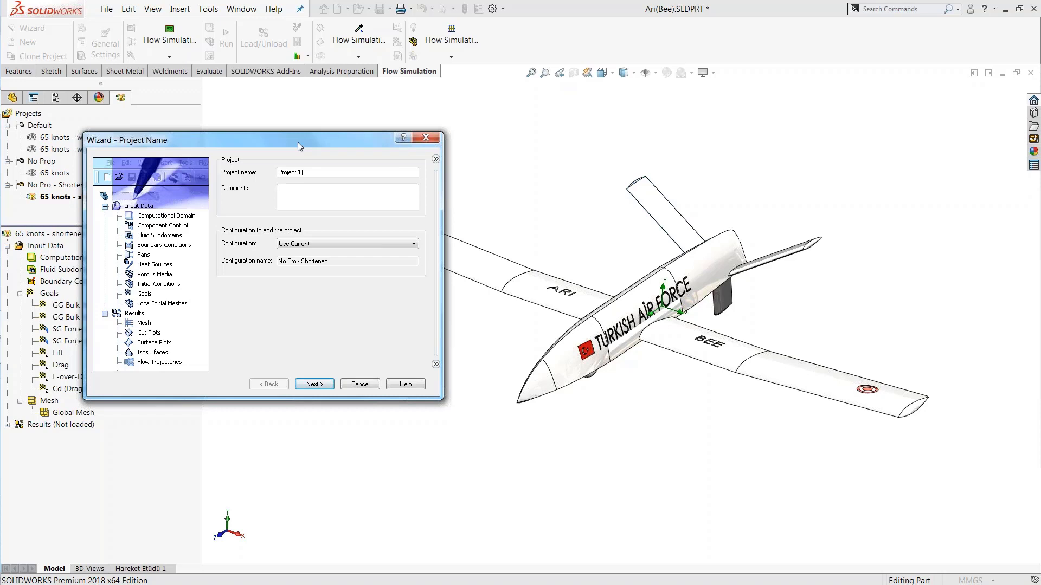
Name the project "65 knots -changing angle of attack" and proceed to the unit system settings
double_click(307, 172)
type("65 knots -0")
key("BackSpace")
type("changing angle of attack")
left_click(317, 385)
left_click_drag(315, 142, 306, 190)
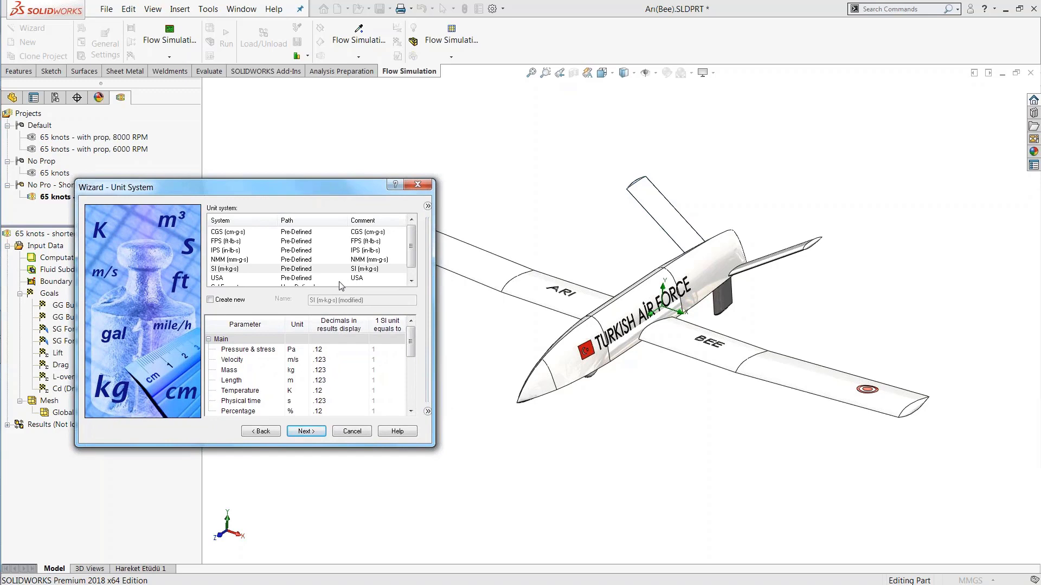
Choose the USA unit system with velocity in knots and proceed to the analysis type settings
left_click(271, 269)
left_click(240, 280)
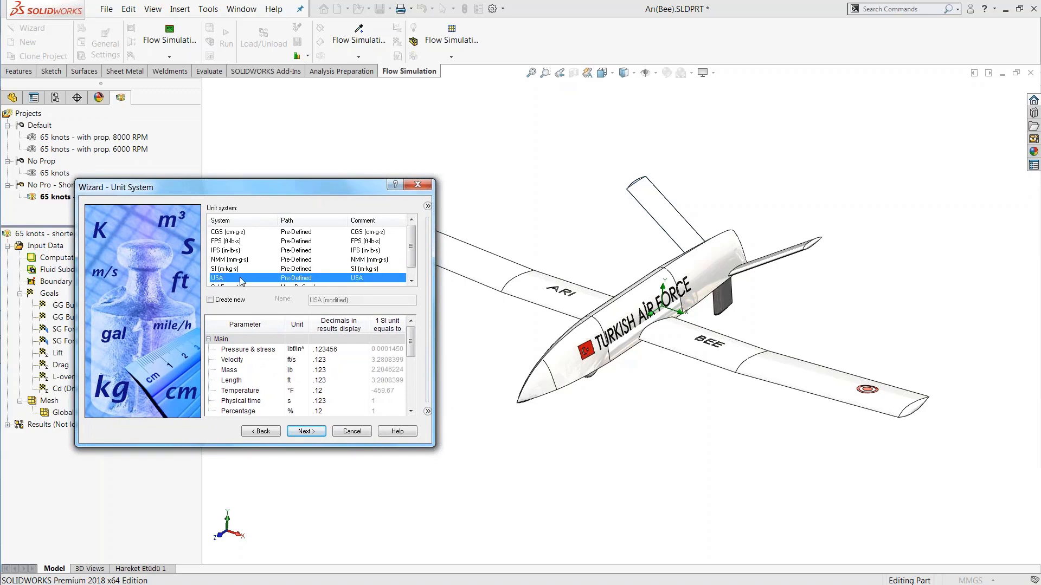
left_click(239, 271)
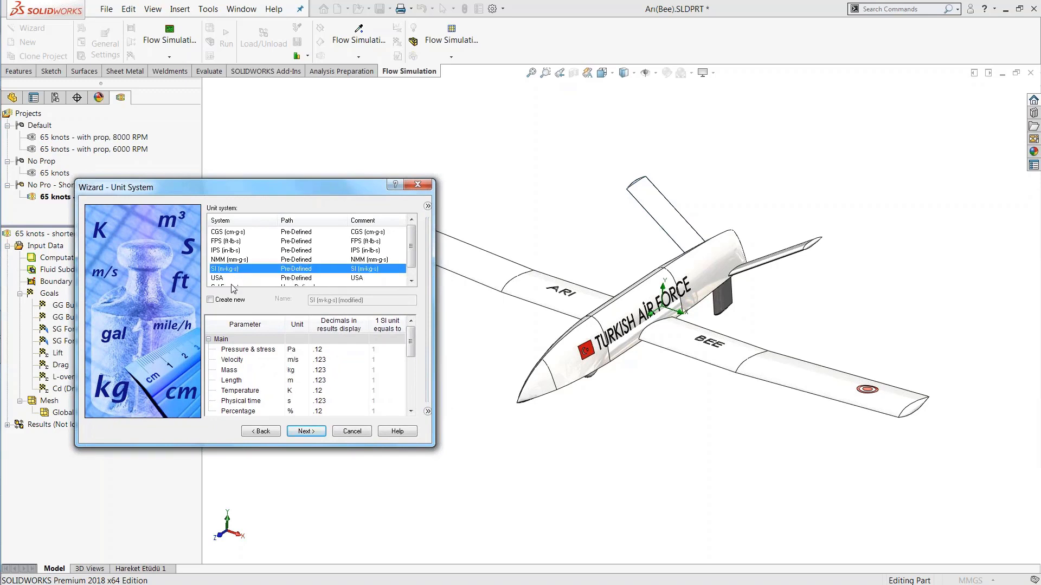
left_click(233, 278)
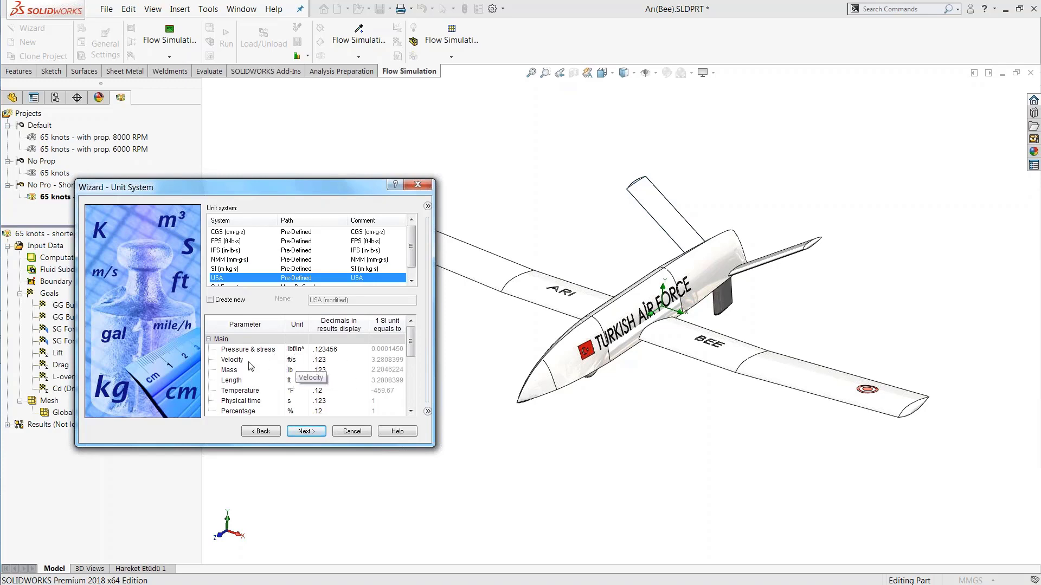
left_click(294, 360)
left_click(302, 360)
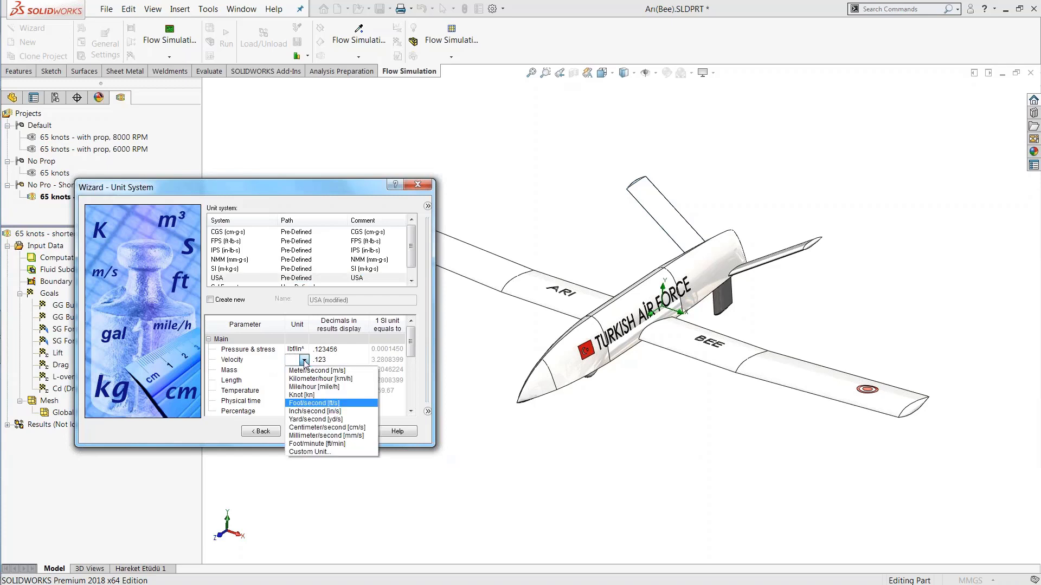
left_click(304, 397)
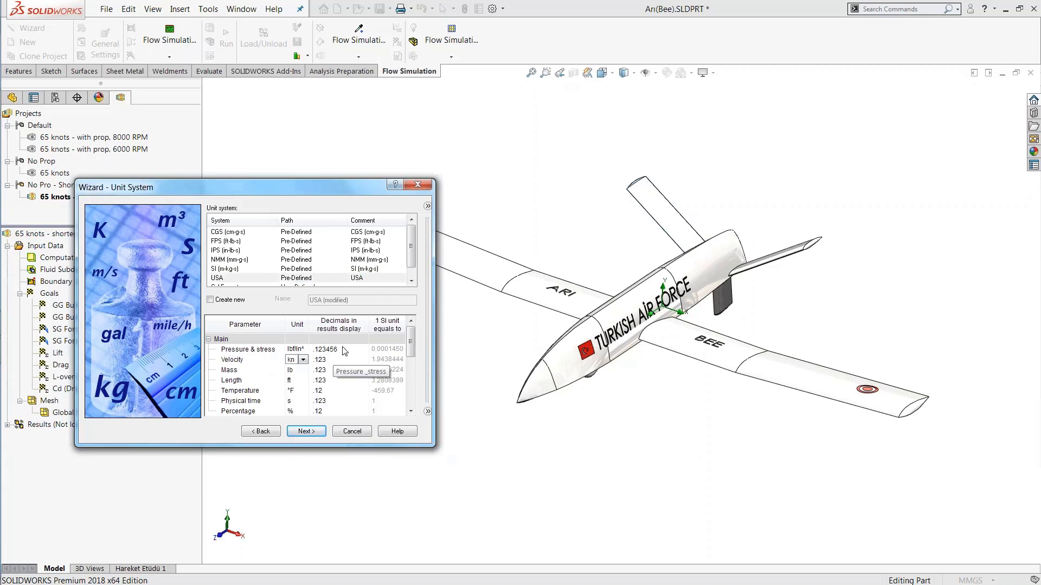
left_click(306, 432)
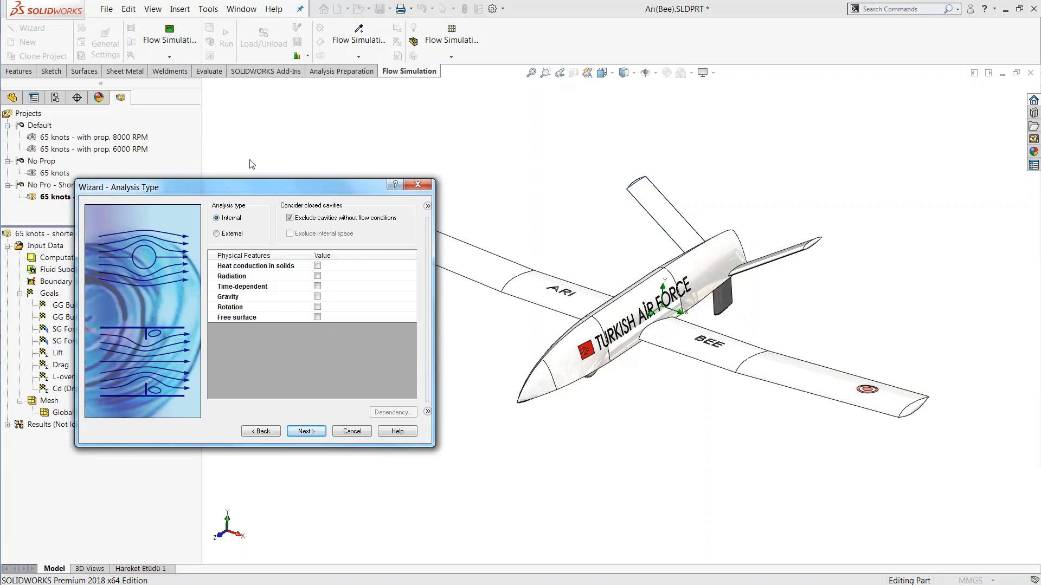
Set the analysis type to External and enable the Time-dependent physical feature
left_click_drag(261, 187, 222, 123)
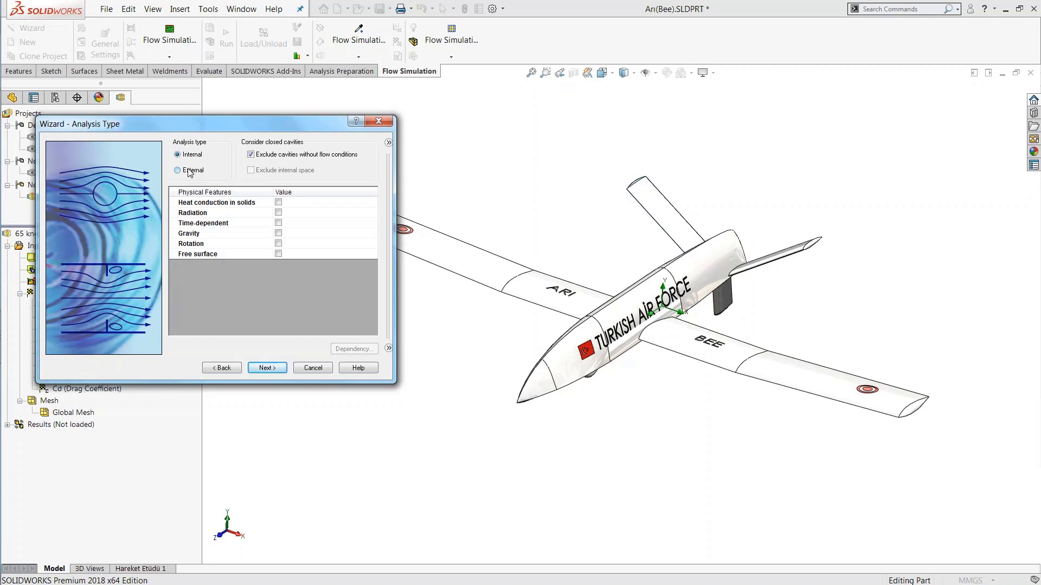
left_click(189, 171)
left_click(279, 225)
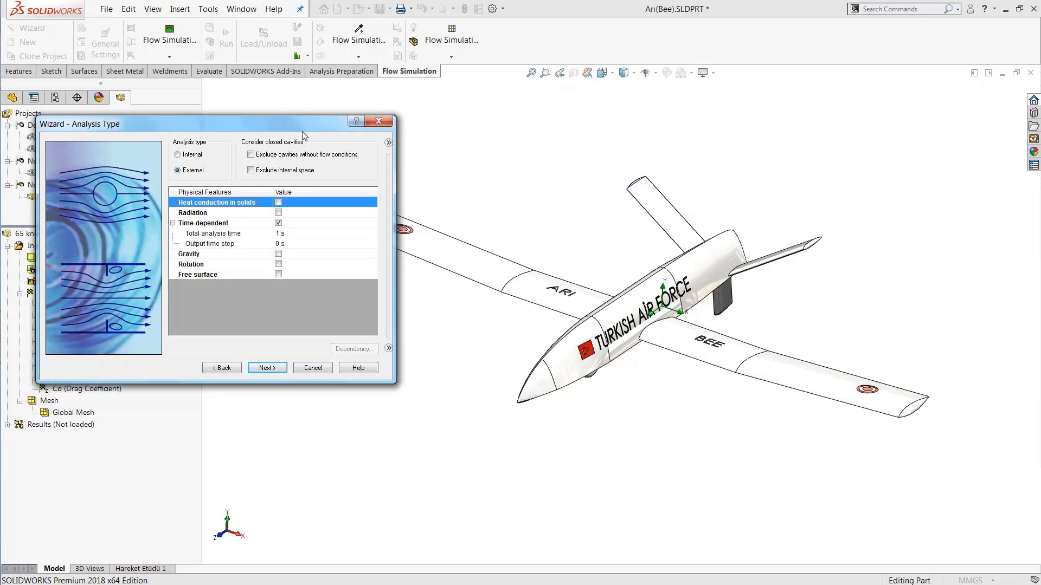
Set the total analysis time to 30 s and the output time step to 1 s, and proceed to the default fluid settings
left_click_drag(303, 126, 307, 156)
left_click(309, 269)
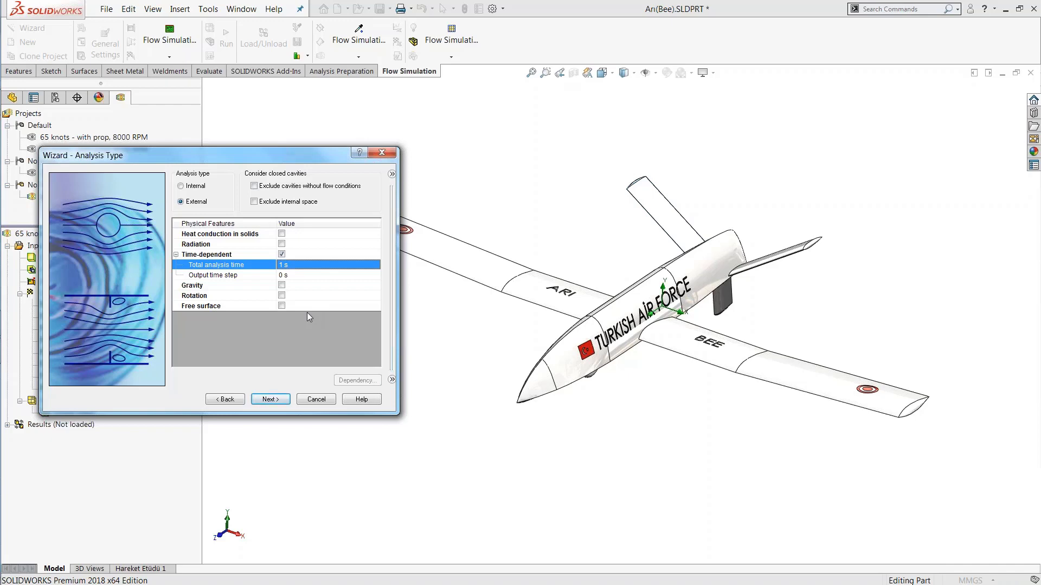
type("30")
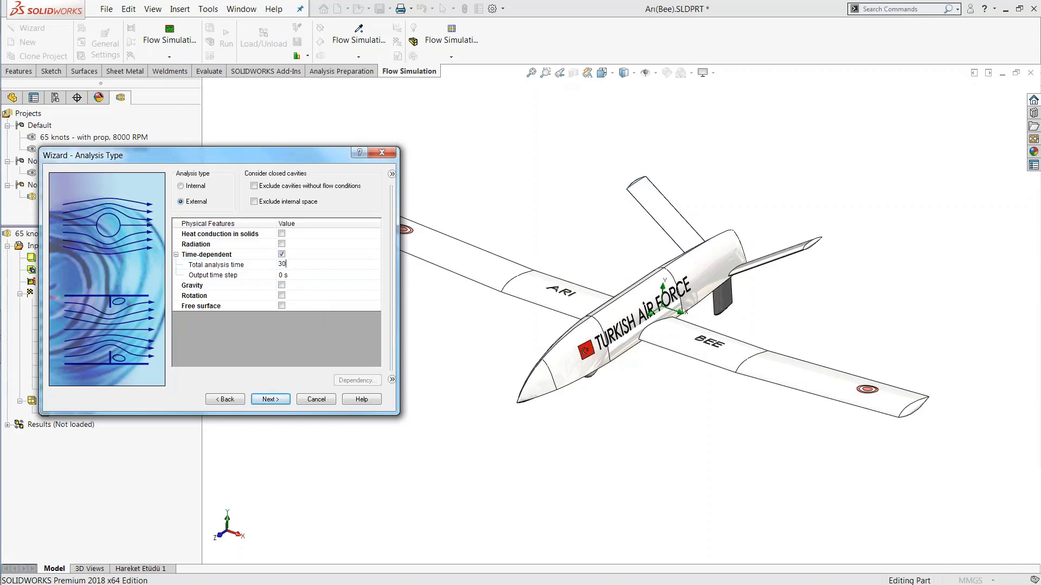
key("Return")
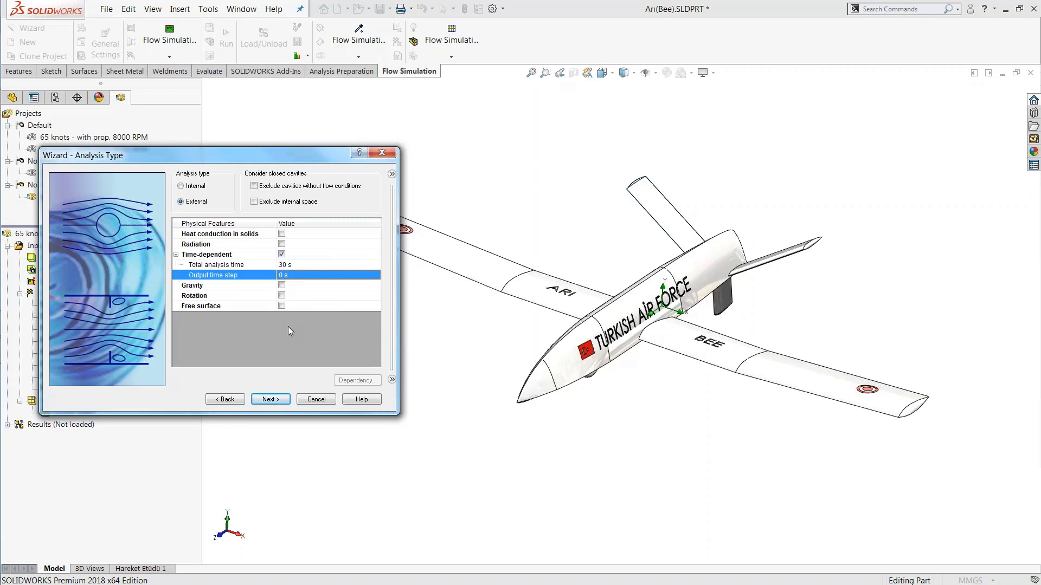
type("1")
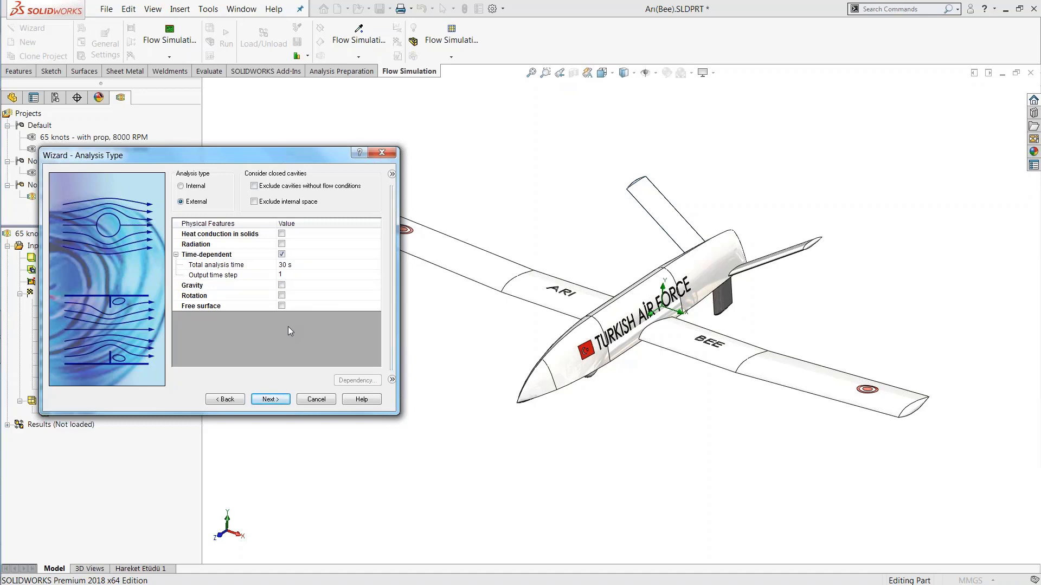
key("Return")
left_click(252, 298)
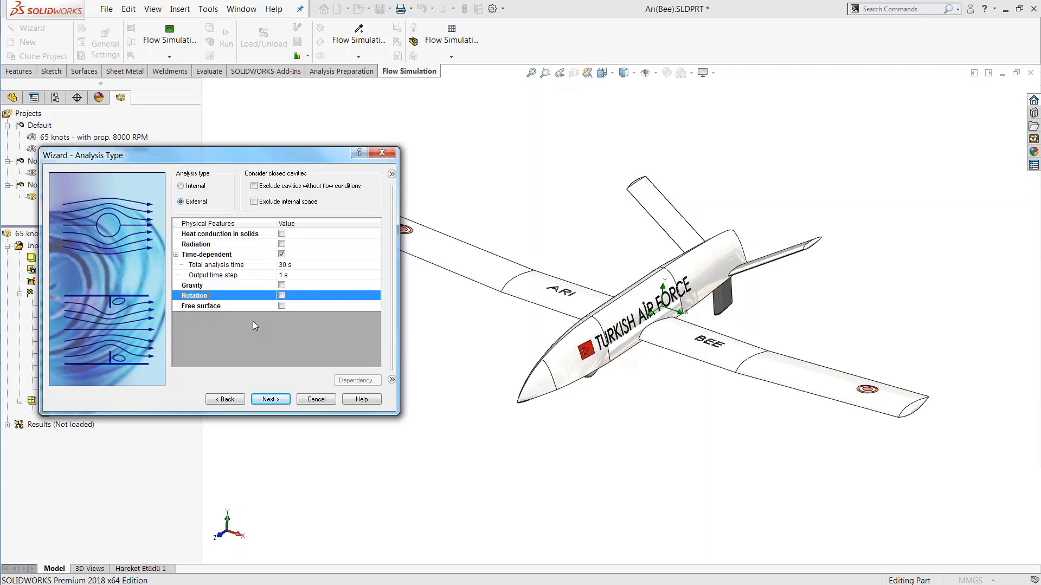
left_click(269, 399)
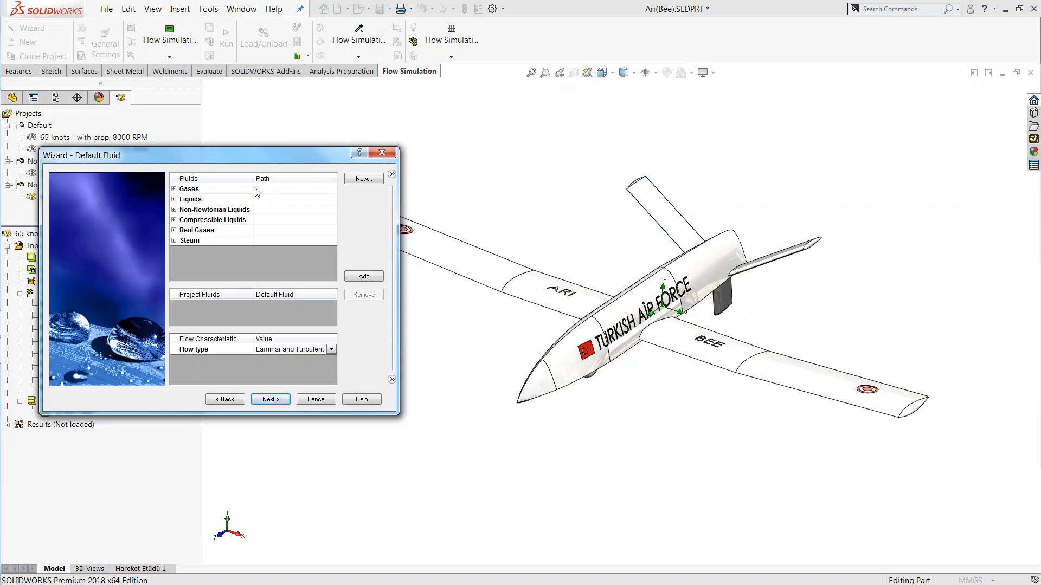
Examine the properties and the dynamic viscosity curve of pre-defined Air in the Engineering Database
left_click(174, 188)
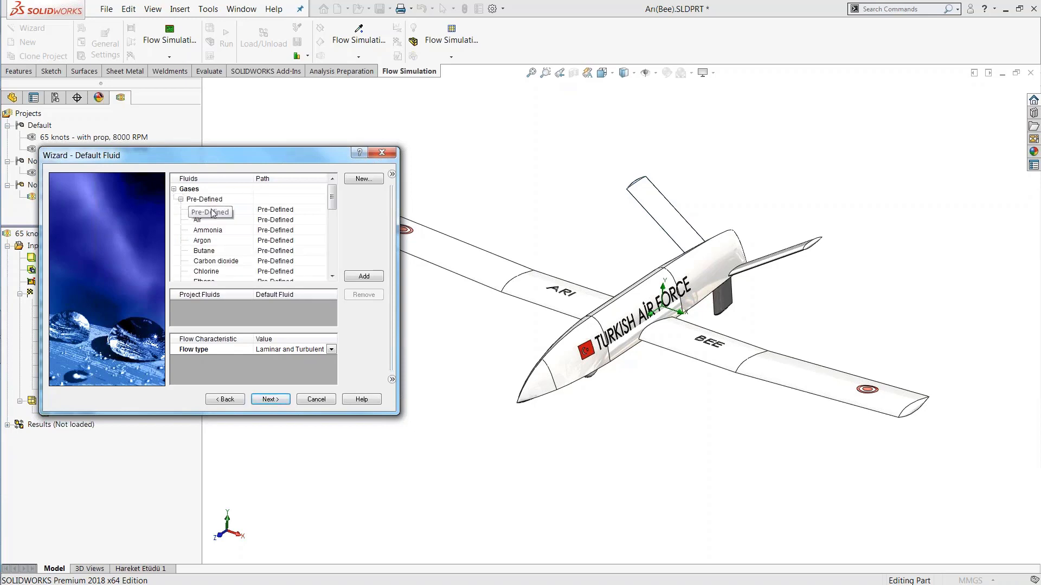
left_click(216, 222)
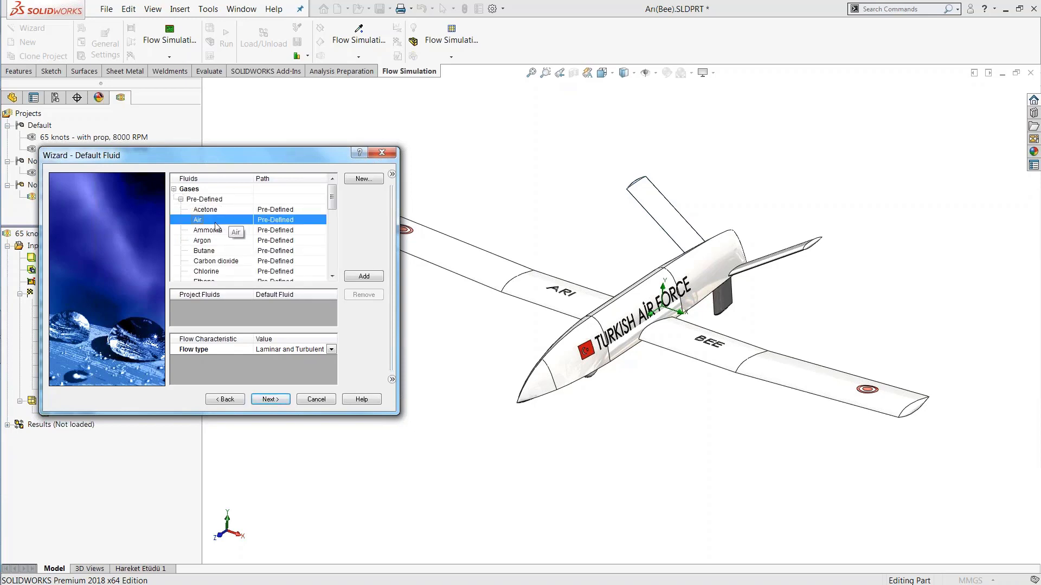
left_click(363, 180)
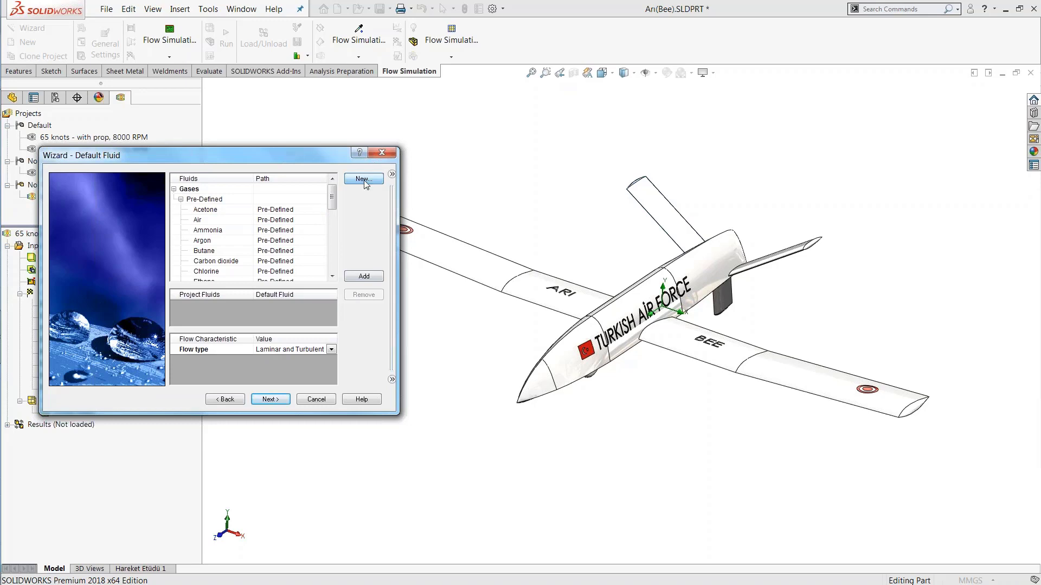
left_click(75, 249)
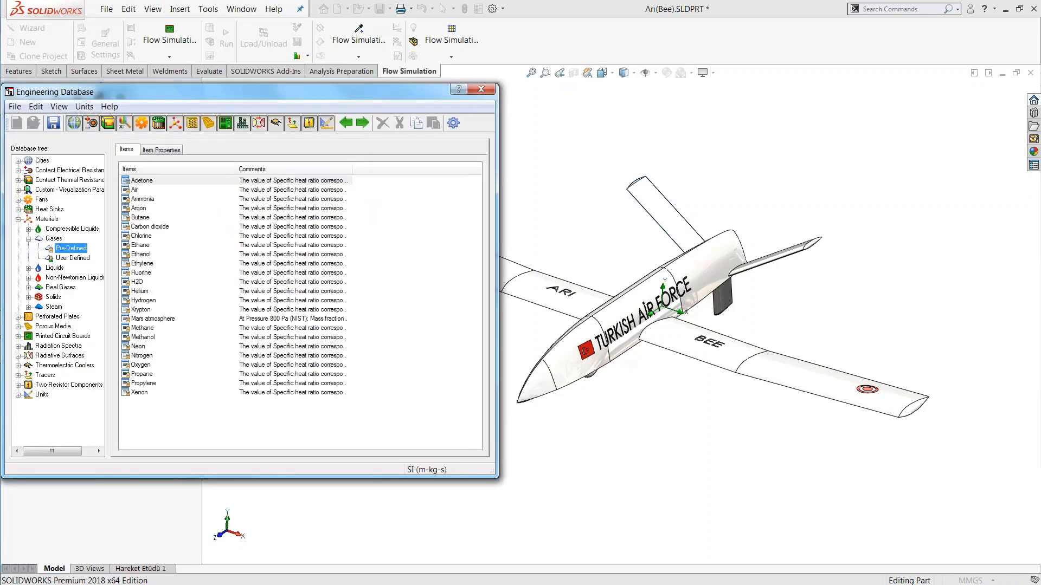
left_click(155, 190)
left_click_drag(184, 92, 328, 104)
left_click(309, 161)
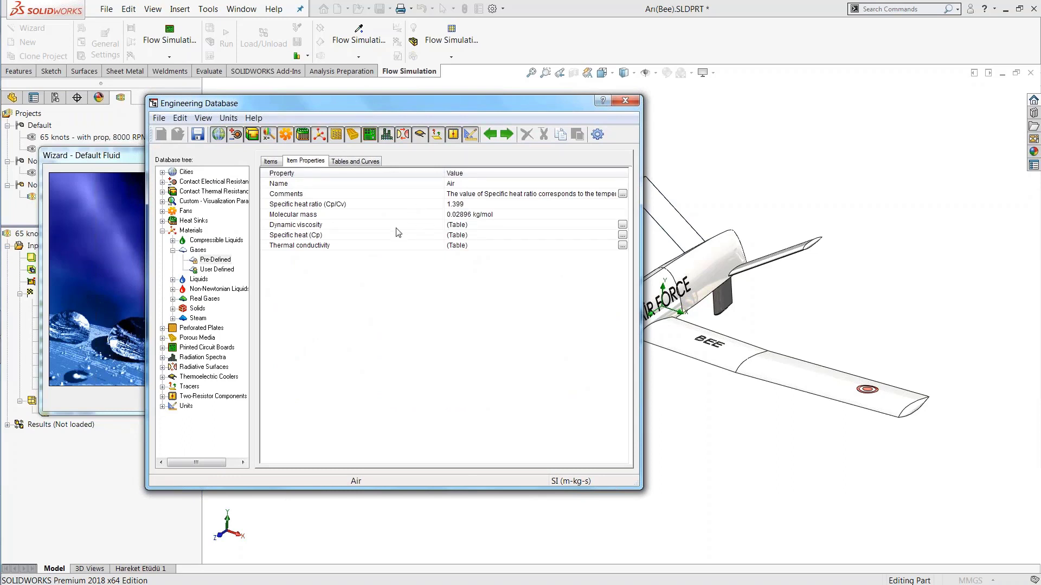
left_click(370, 162)
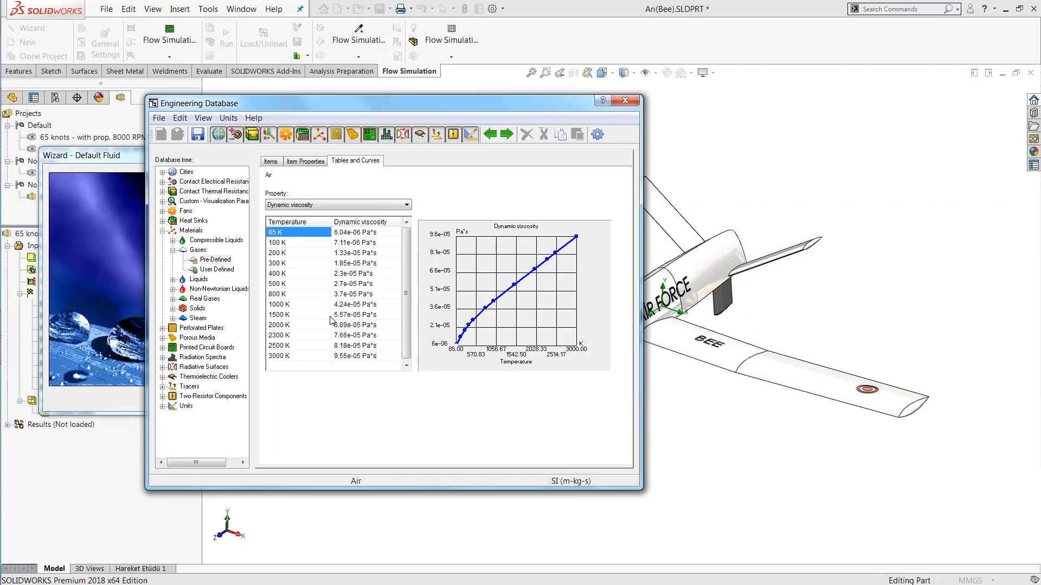
left_click(625, 101)
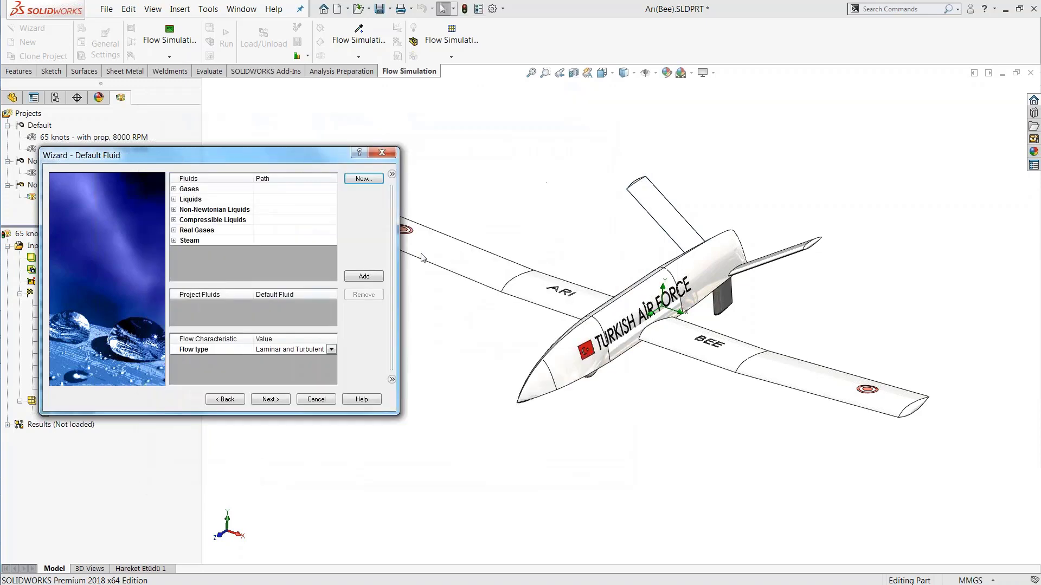
Add the pre-defined gas Air as the project's default fluid and accept the default wall conditions
left_click(174, 189)
double_click(210, 220)
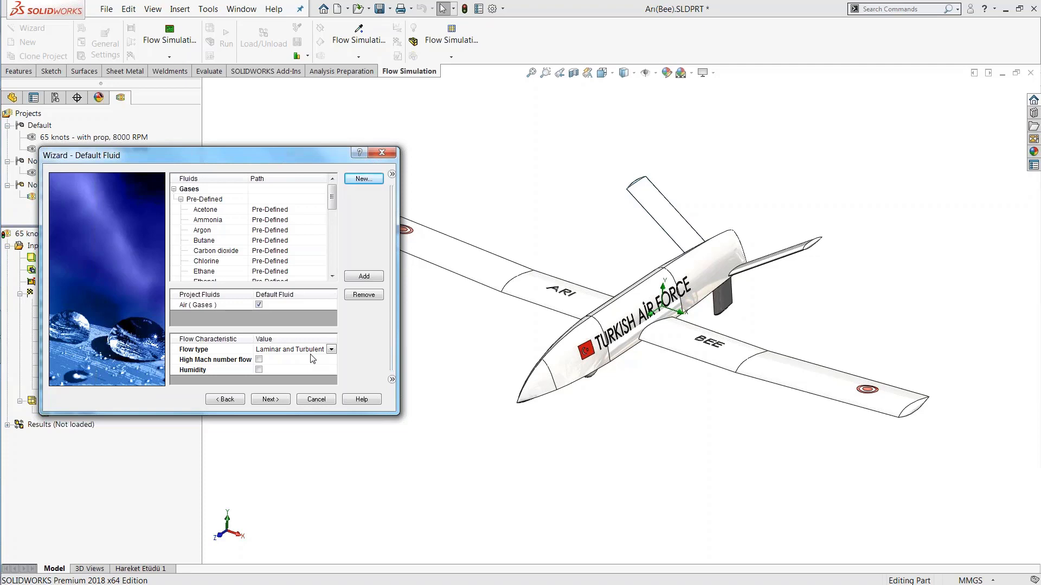
left_click(279, 402)
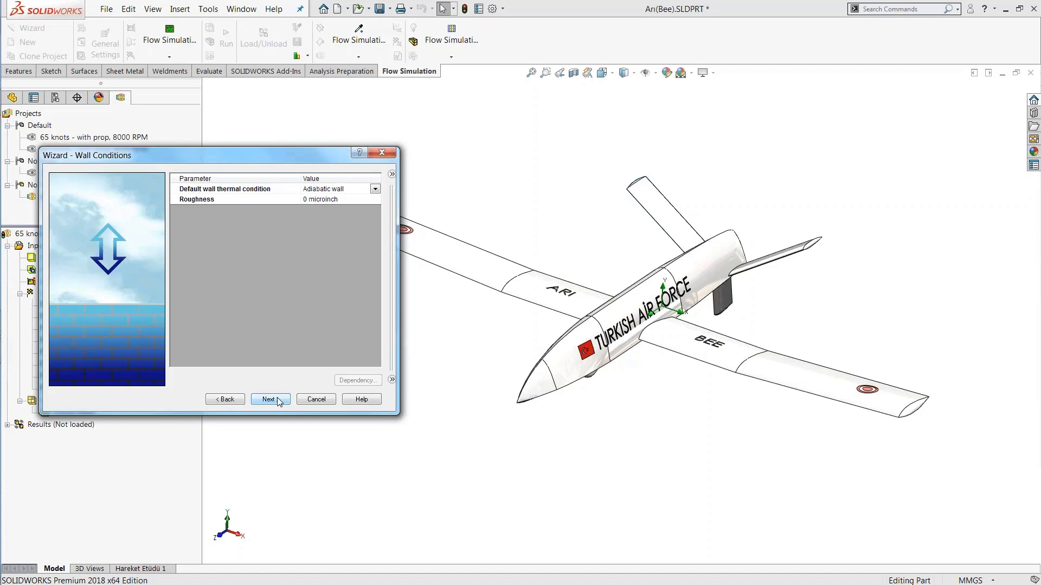
left_click(330, 199)
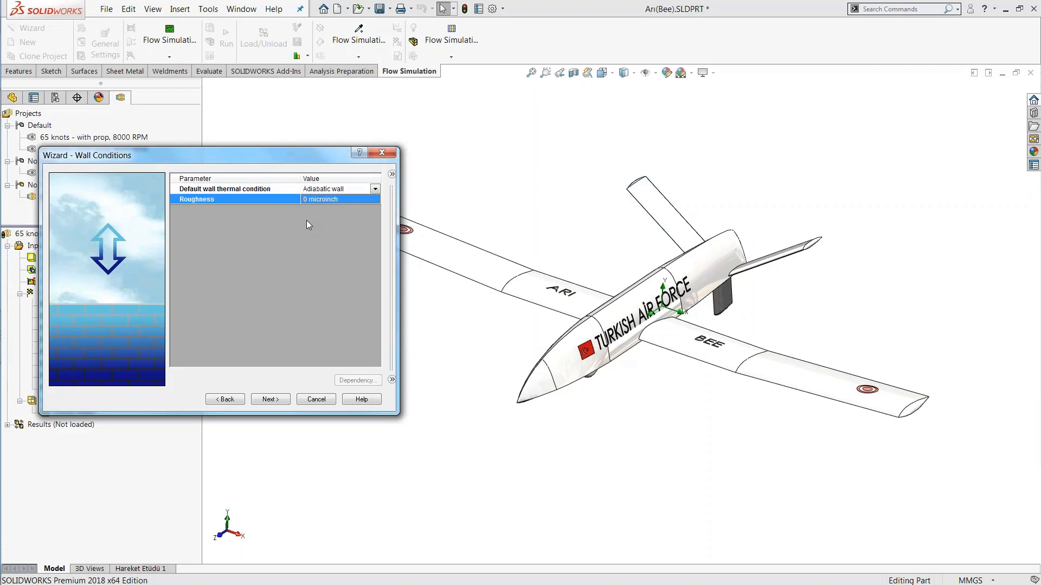
left_click(275, 401)
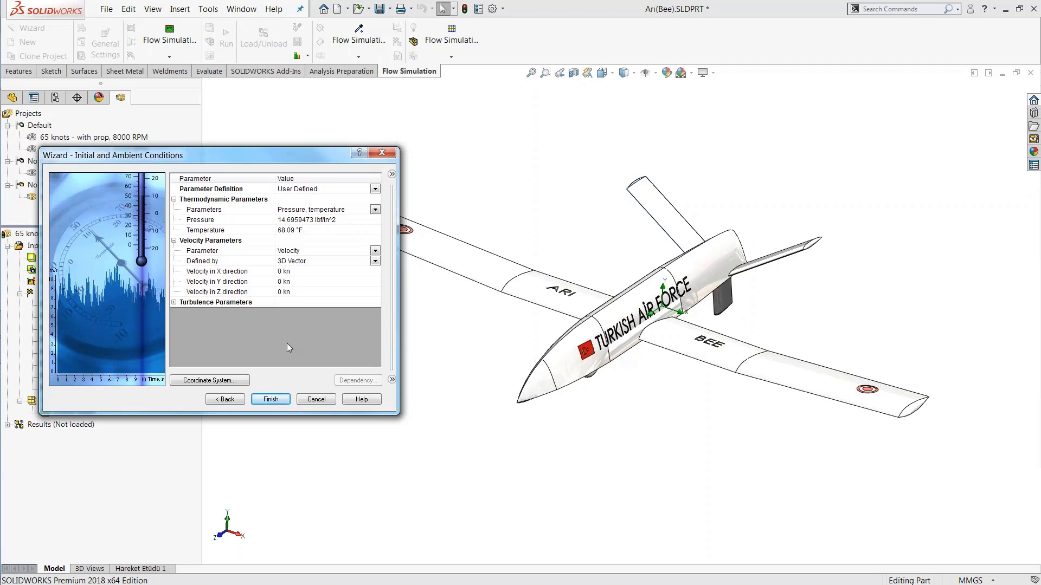
Define the initial and ambient velocity by aerodynamic angles instead of a 3D vector
left_click(375, 262)
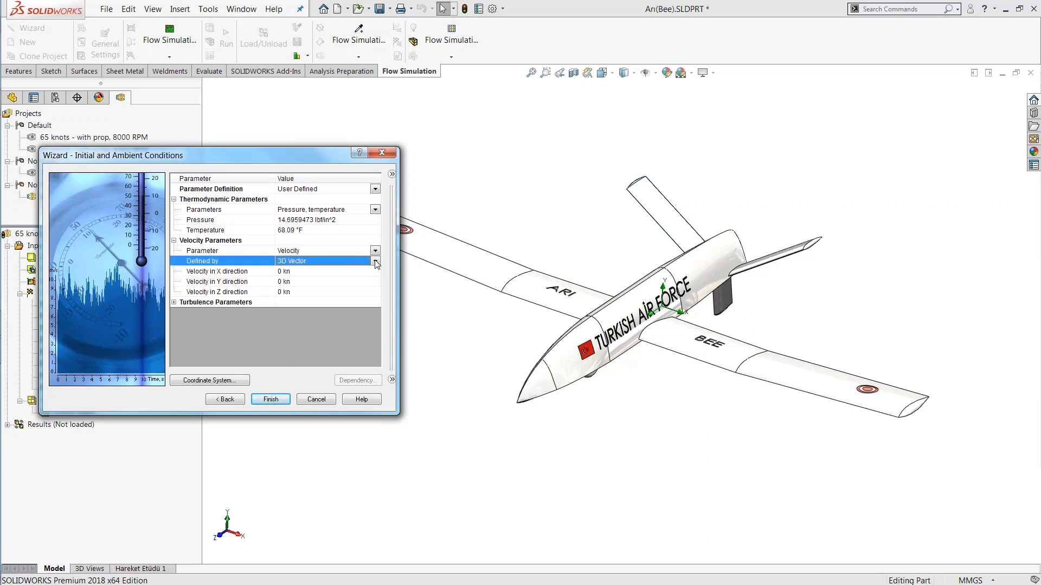
left_click(375, 262)
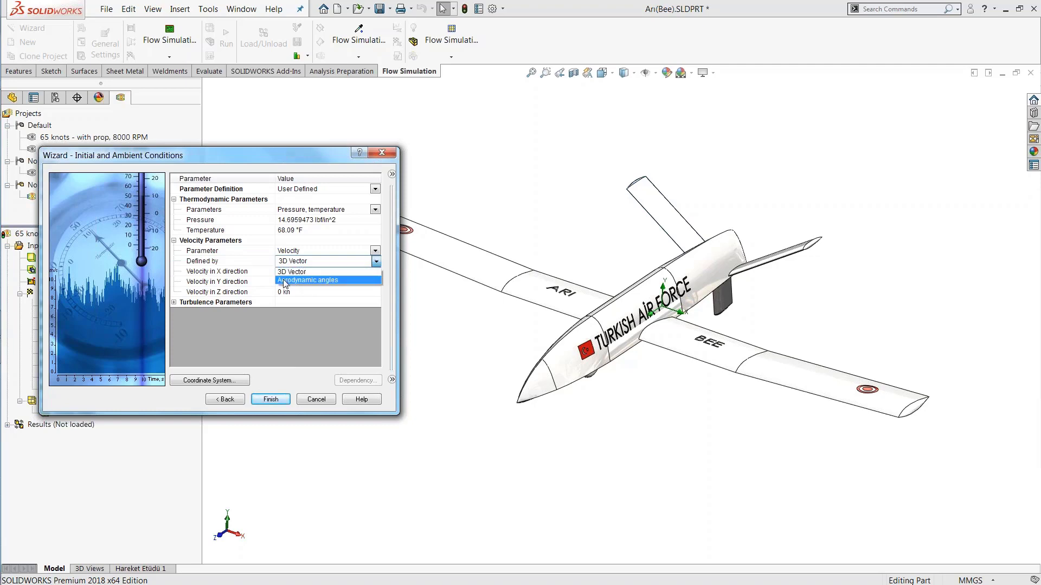
left_click(317, 281)
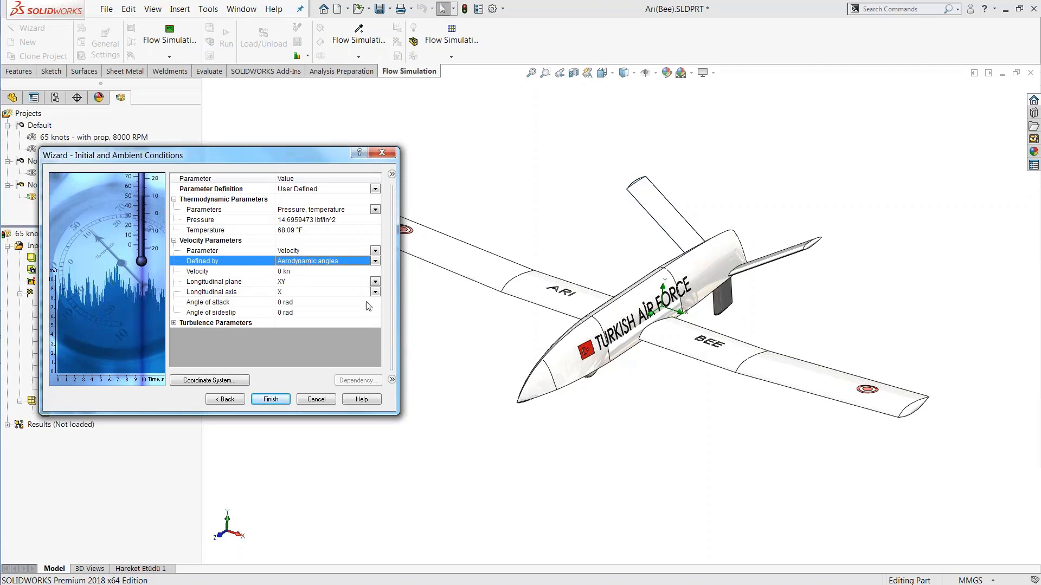
Set the aerodynamic longitudinal plane to YZ and the longitudinal axis to Z
left_click(375, 281)
left_click(375, 282)
left_click(319, 301)
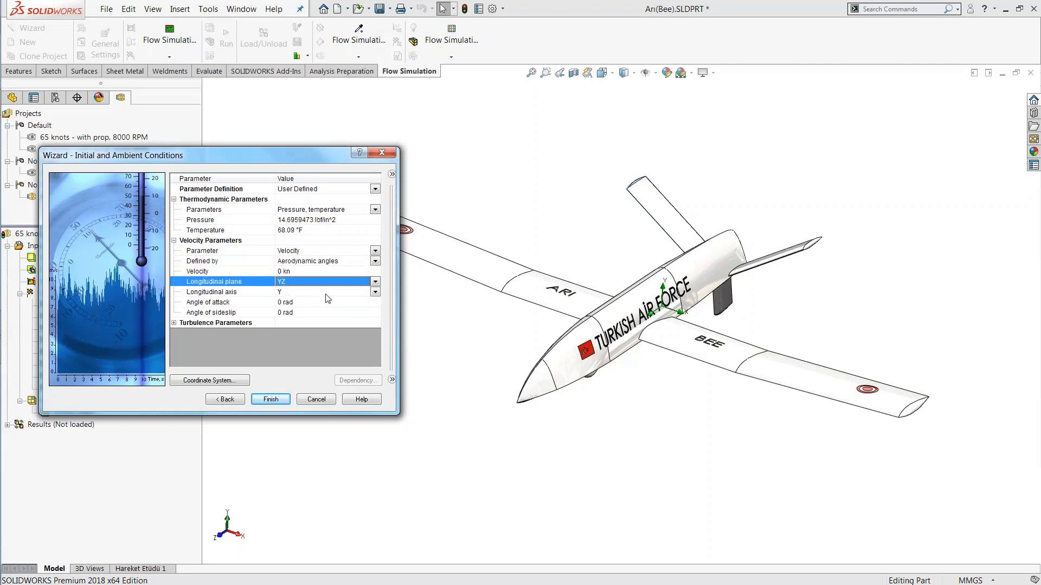
left_click(375, 292)
left_click(375, 292)
left_click(332, 311)
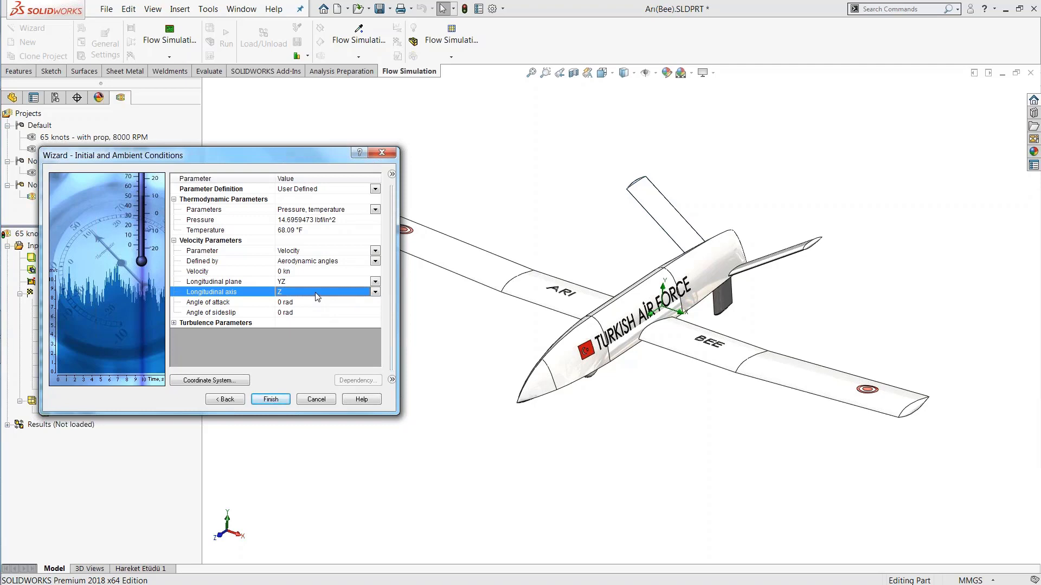
Set the velocity to -65 kn so that the flow runs from the UAV's nose towards its tail
left_click(312, 272)
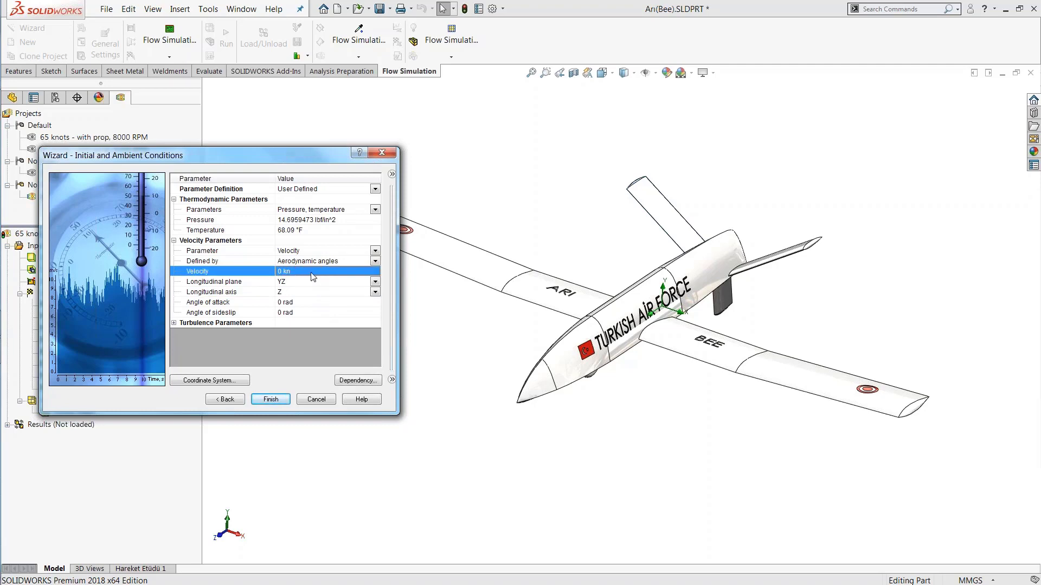
type("65")
left_click(296, 272)
type("-65")
key("Return")
middle_click_drag(881, 321, 785, 312)
scroll(786, 311, "down", 1)
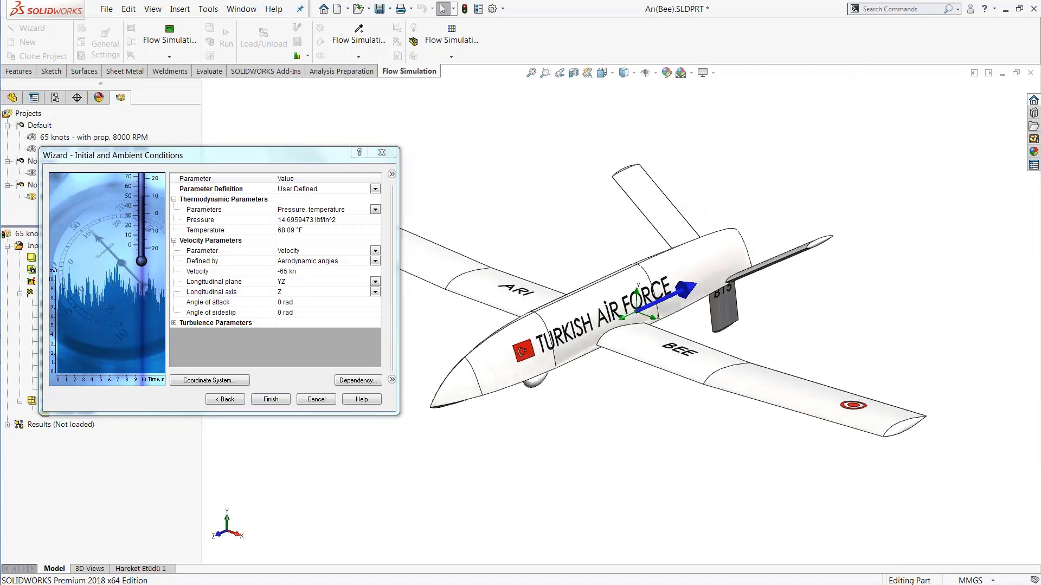
mouse_move(768, 337)
middle_mouse_down()
mouse_move(721, 282)
mouse_move(754, 325)
middle_mouse_up()
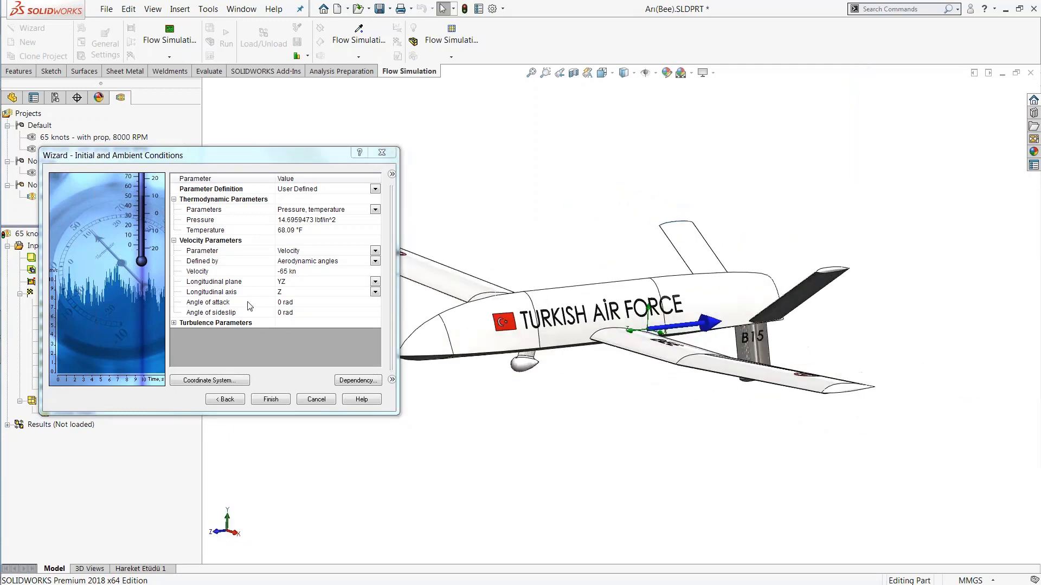
Change the unit system's geometrical angle unit to degrees and return to the initial and ambient conditions
left_click(307, 302)
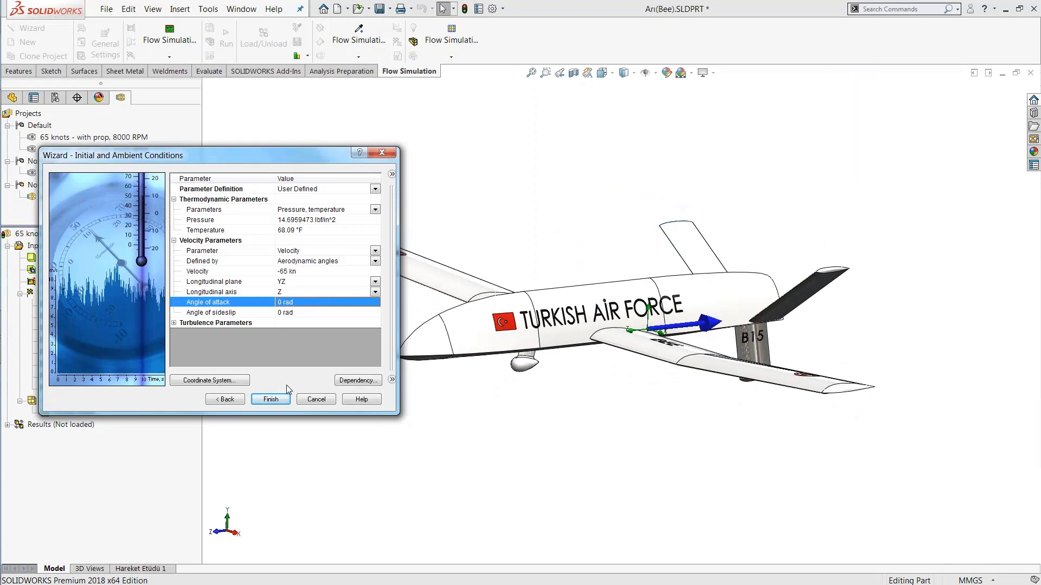
left_click(226, 398)
left_click(232, 400)
left_click(232, 401)
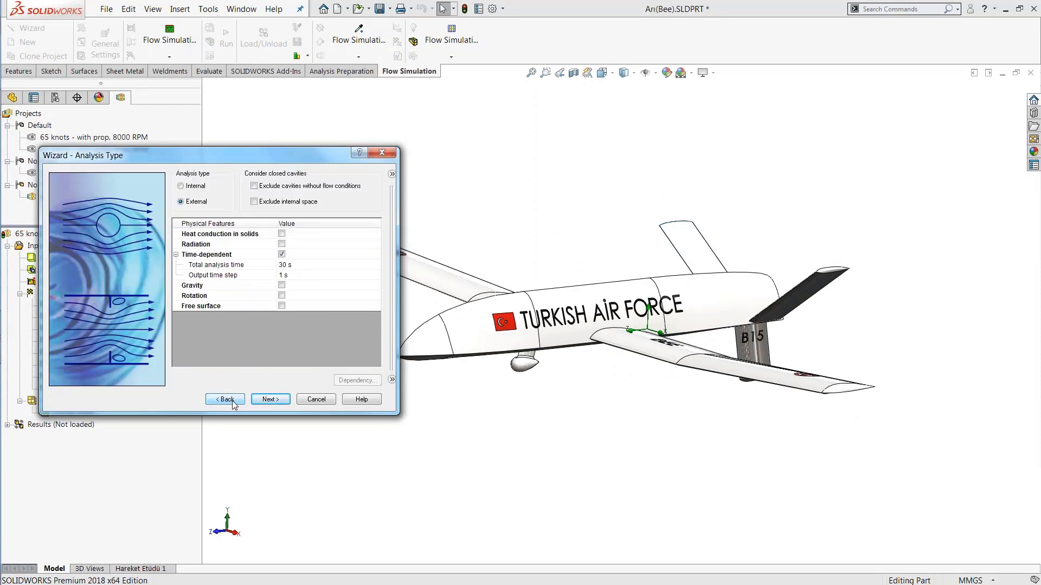
left_click(232, 401)
left_click(173, 307)
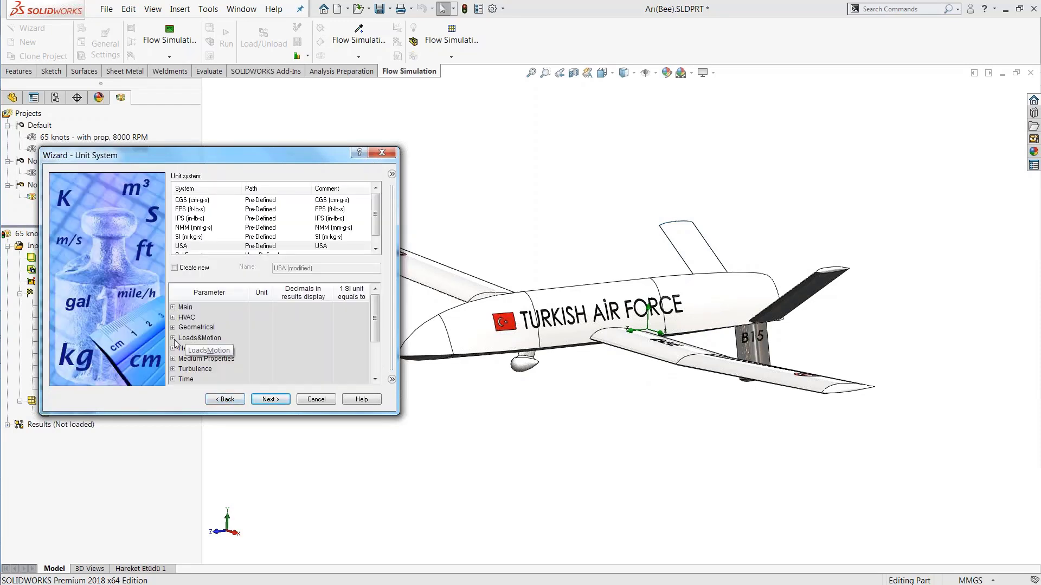
left_click(173, 328)
left_click(256, 338)
left_click(268, 338)
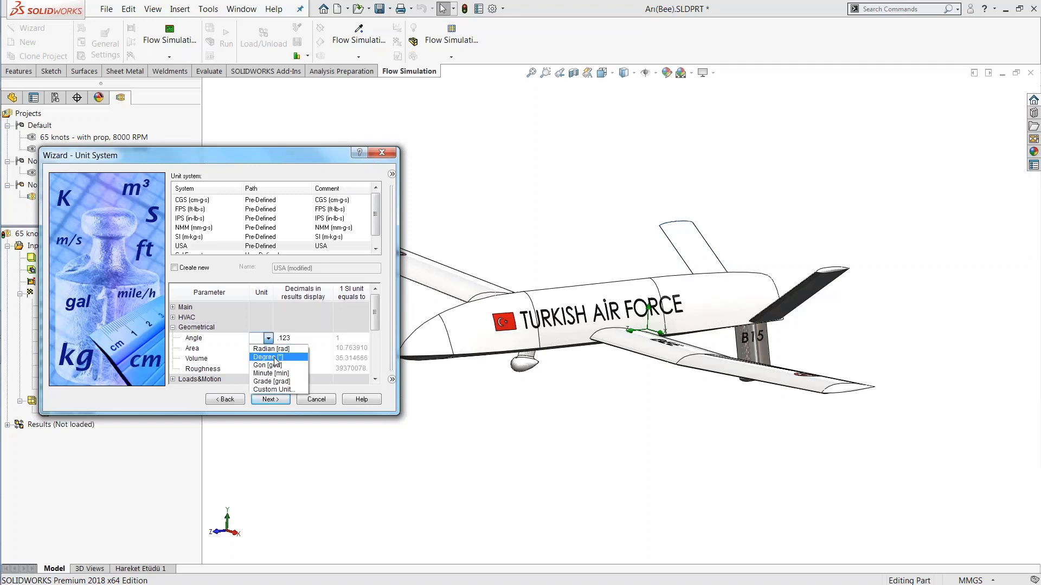
left_click(268, 358)
left_click(271, 400)
left_click(271, 399)
left_click(271, 400)
left_click(271, 400)
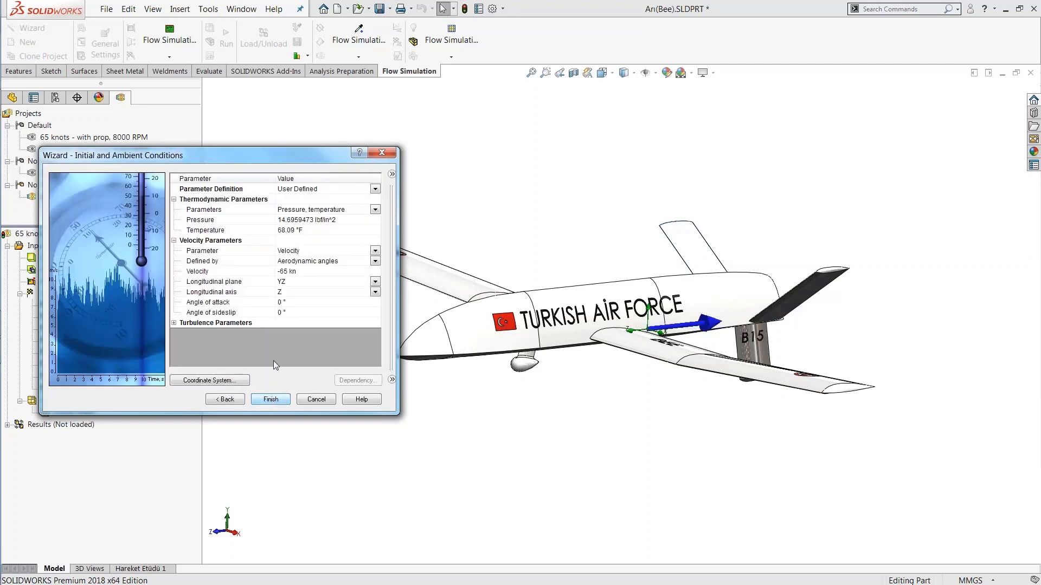
Set a constant angle of attack of 2°
left_click(297, 302)
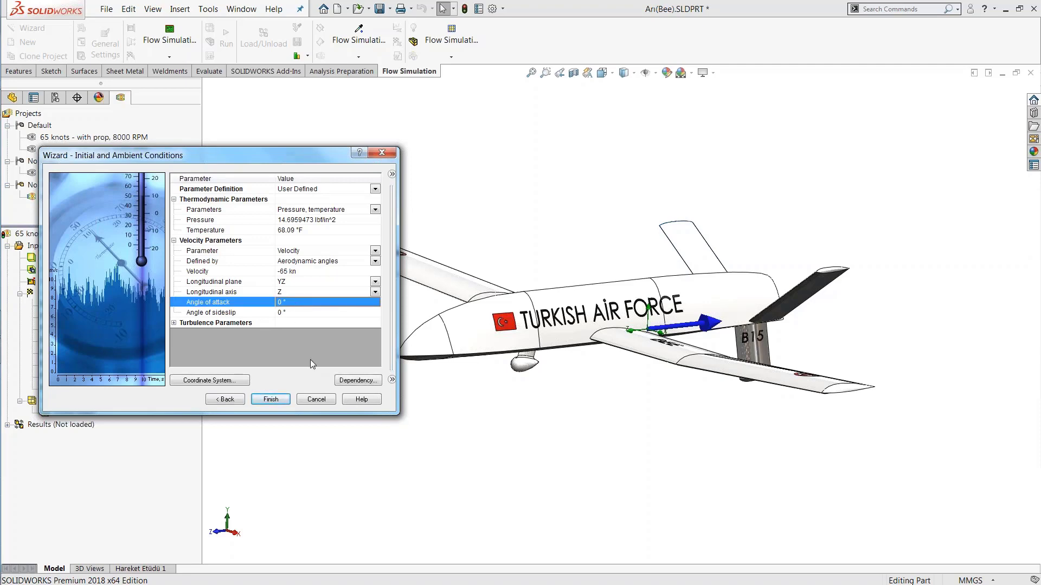
type("2")
key("Return")
middle_click_drag(572, 386, 539, 380)
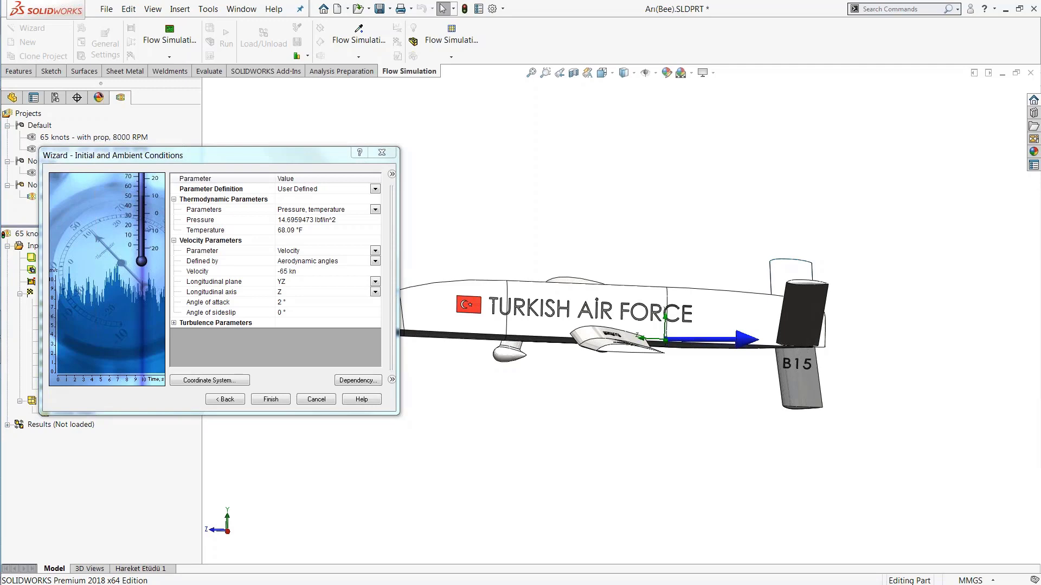
Make the angle of attack dependent on time using the F(time) - table type
left_click(316, 305)
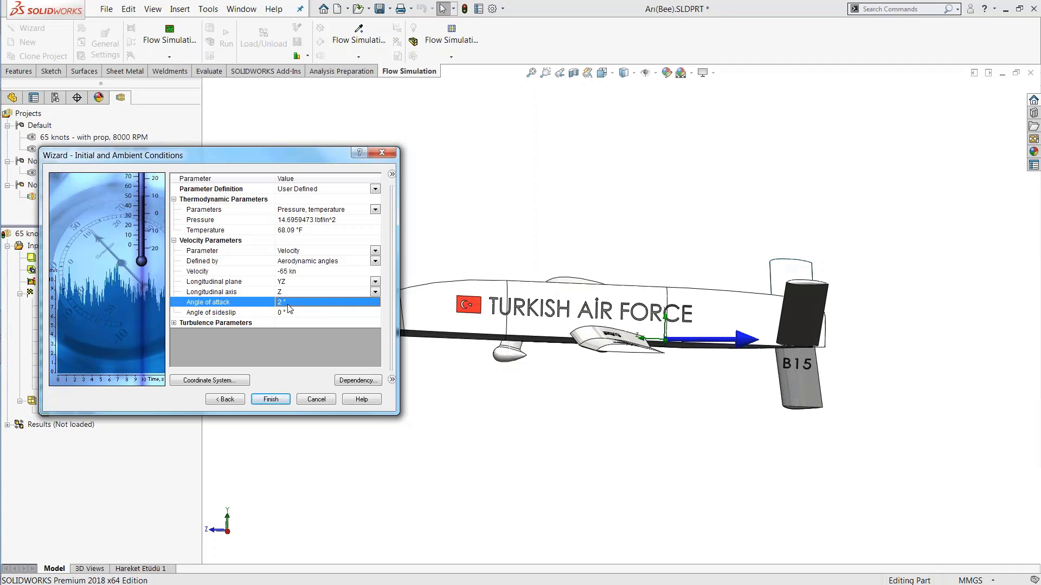
left_click(356, 381)
left_click_drag(190, 168, 499, 194)
left_click(493, 219)
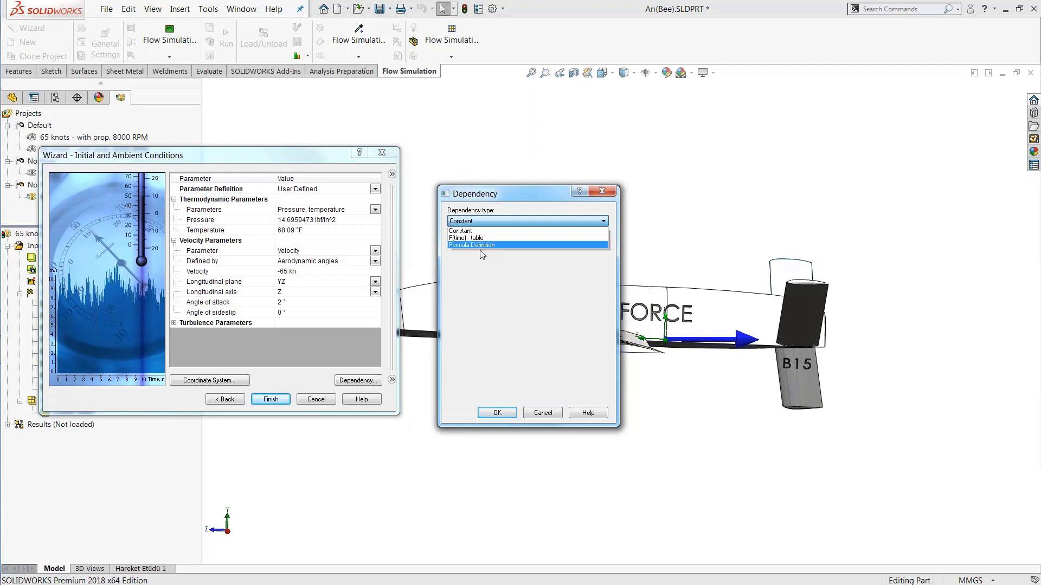
left_click(480, 239)
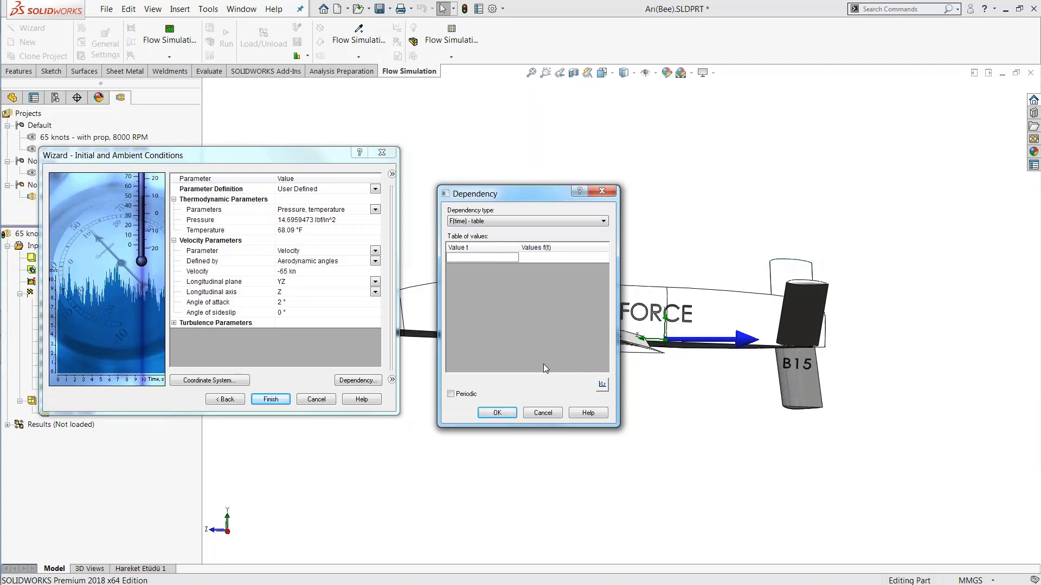
Fill the dependency table with -6° at 0 s and 12° at 30 s
left_click(510, 258)
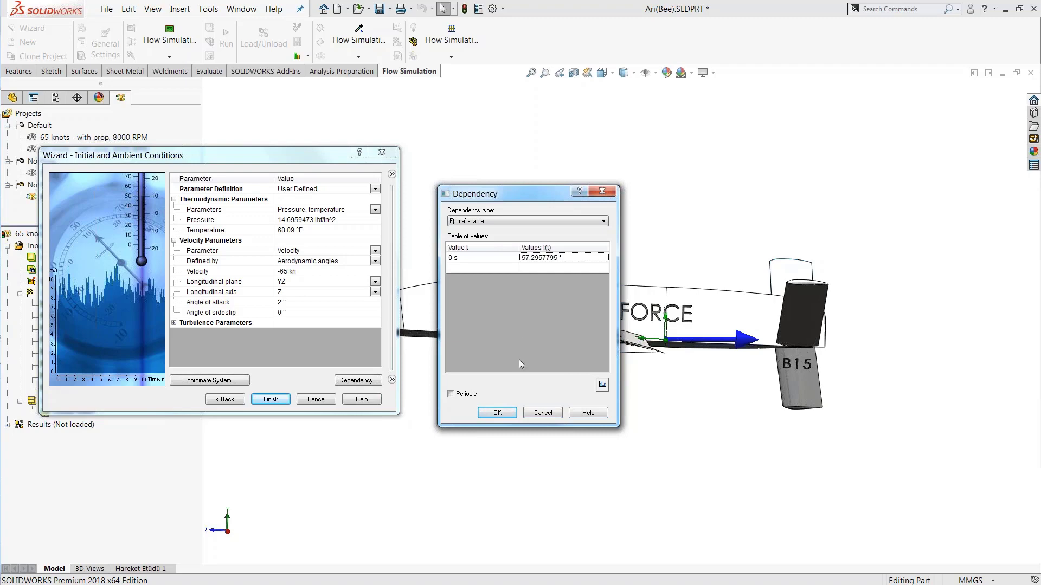
type("-6")
key("Return")
left_click(489, 267)
left_click(547, 268)
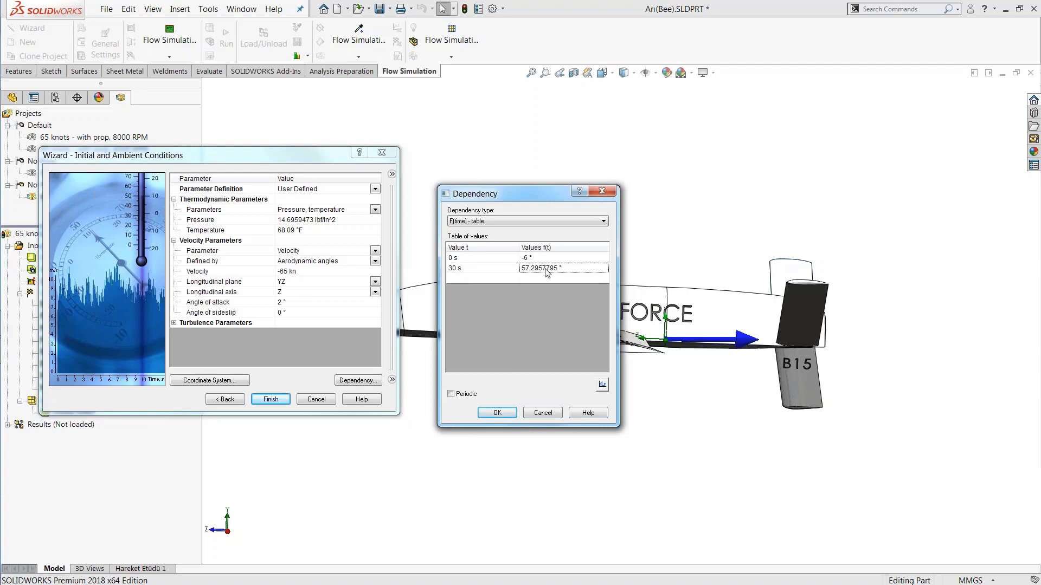
type("12")
key("Return")
Plot the angle of attack curve, accept the dependency and finish the project wizard
left_click(604, 388)
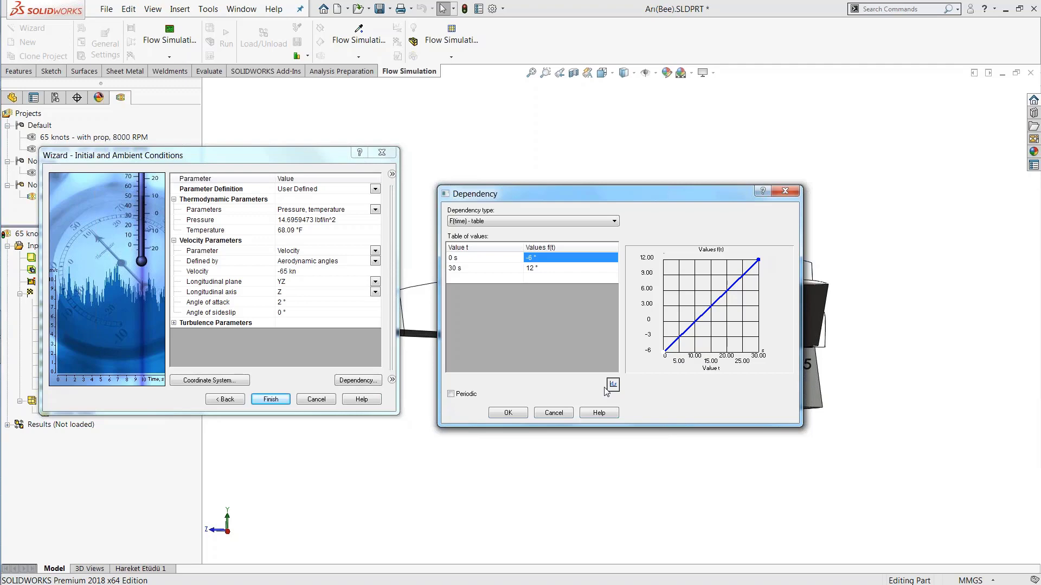
left_click(519, 413)
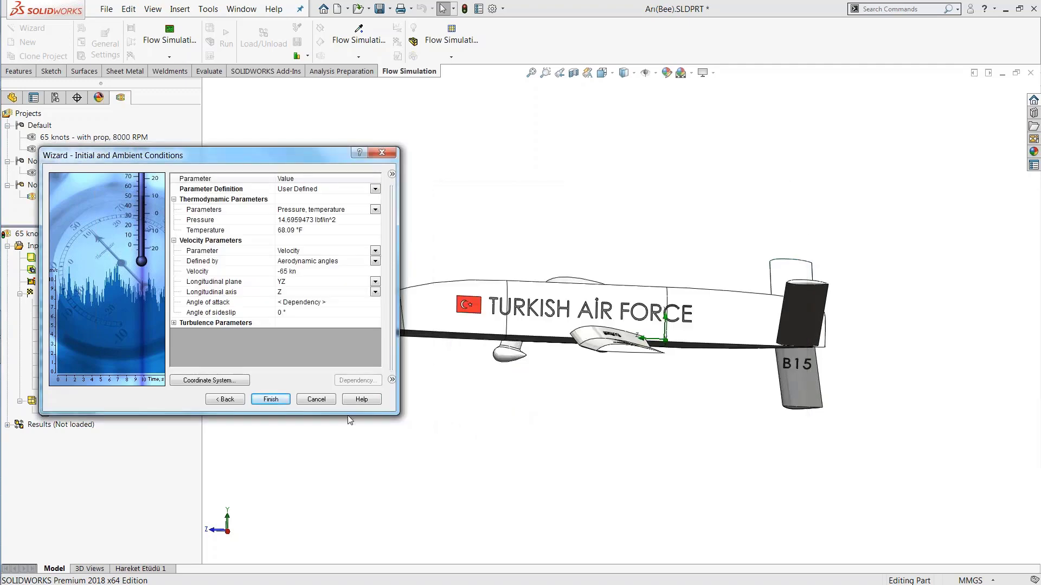
left_click(271, 399)
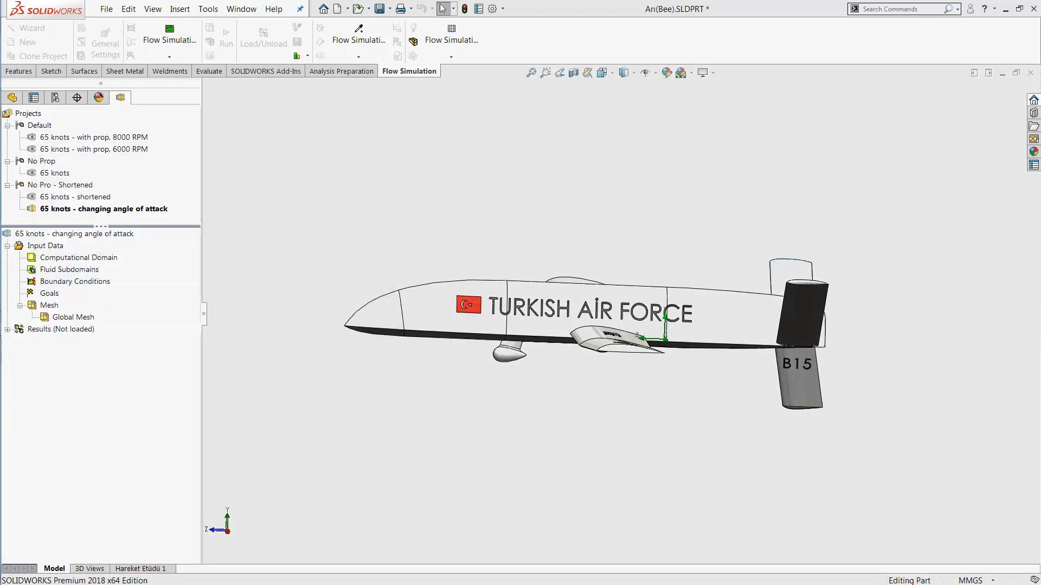
Shrink the computational domain to about 7.64 ft at X max, -3.92 ft at Y min and 8.07 ft at Y max
scroll(615, 310, "up", 10)
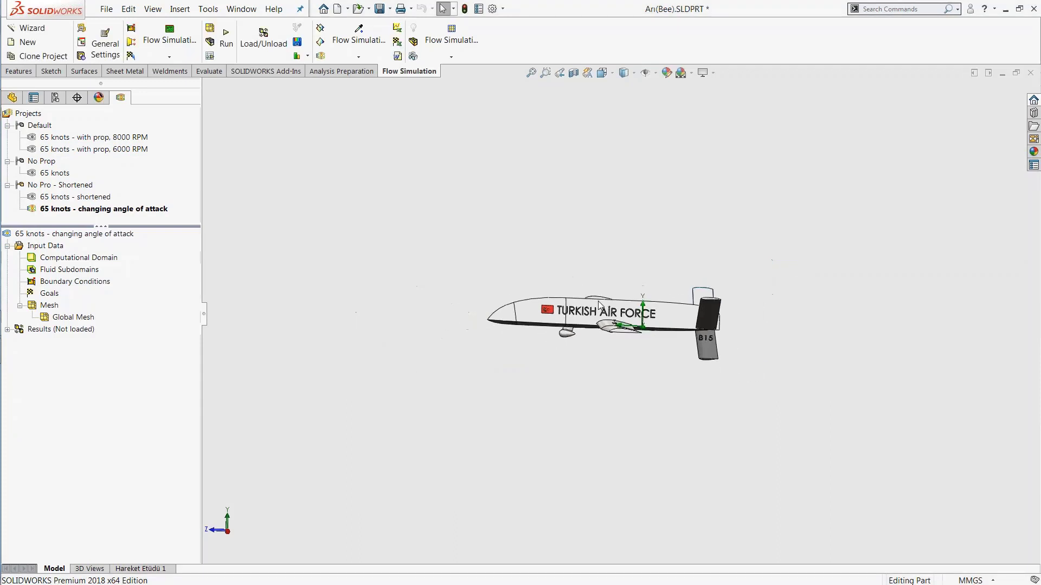
key("ctrl+7")
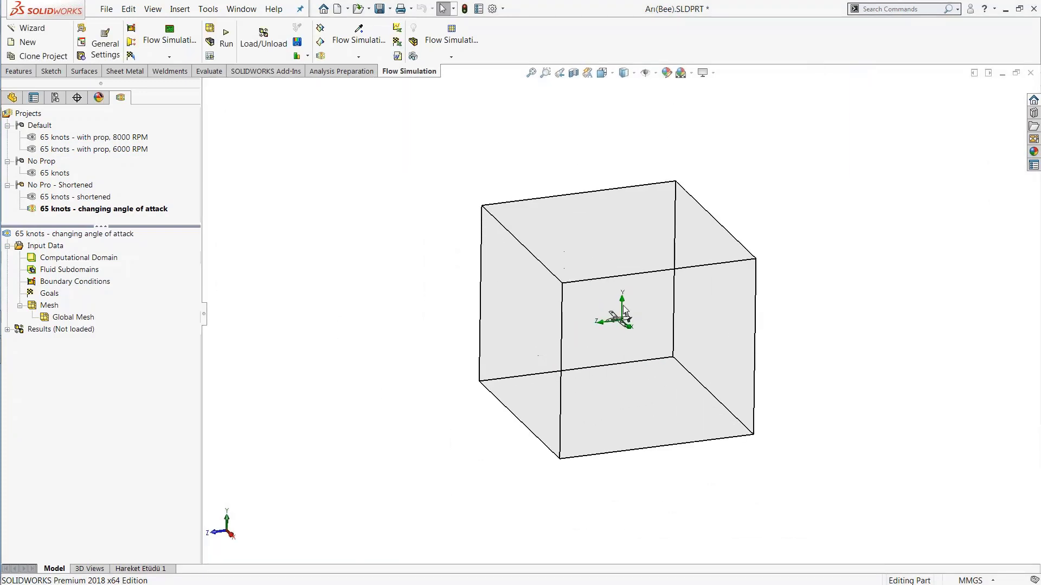
left_click_drag(202, 255, 163, 255)
scroll(652, 304, "down", 1)
middle_click_drag(652, 303, 631, 292)
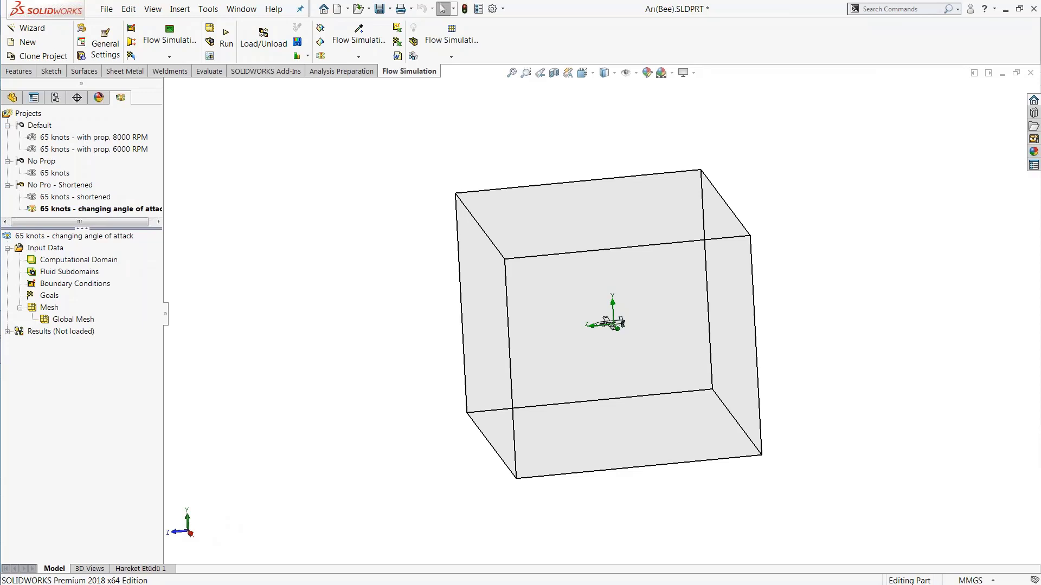
middle_click_drag(637, 293, 659, 281)
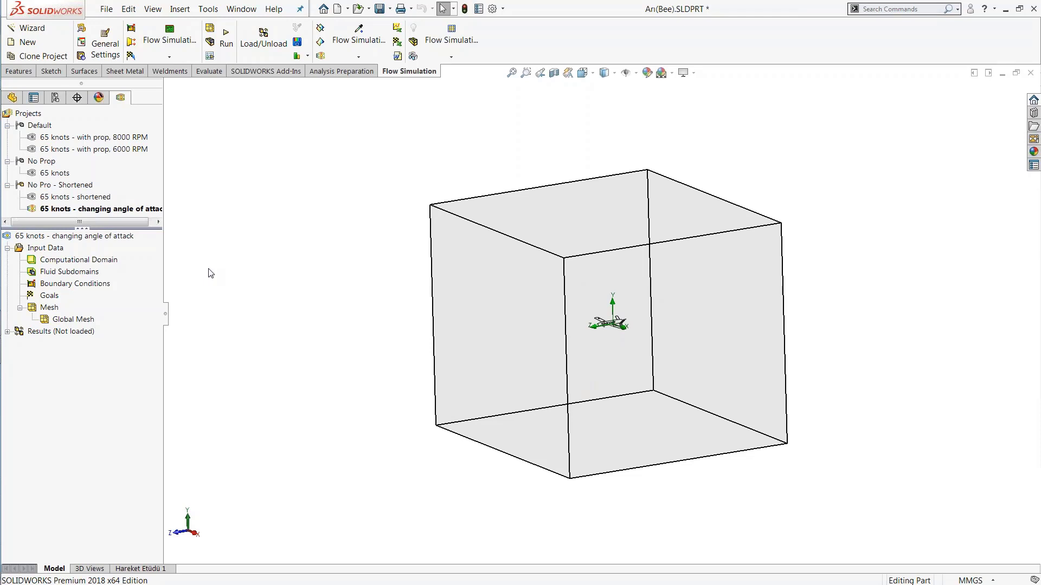
left_click(103, 261)
middle_click_drag(336, 328, 411, 356)
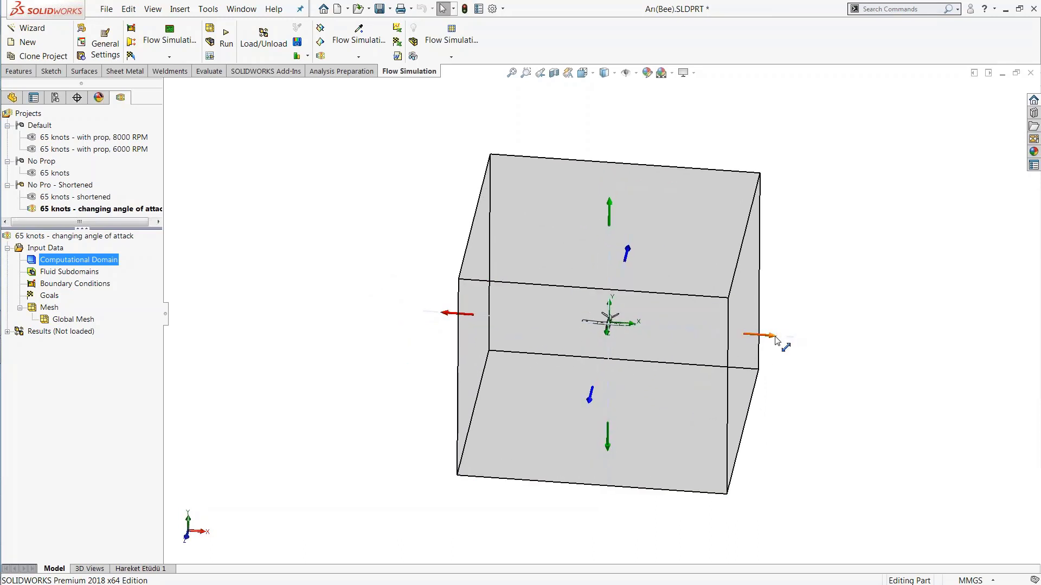
left_click_drag(776, 341, 718, 339)
middle_click_drag(605, 458, 569, 476)
left_click_drag(573, 471, 581, 387)
left_click_drag(581, 197, 587, 237)
middle_click_drag(384, 264, 337, 263)
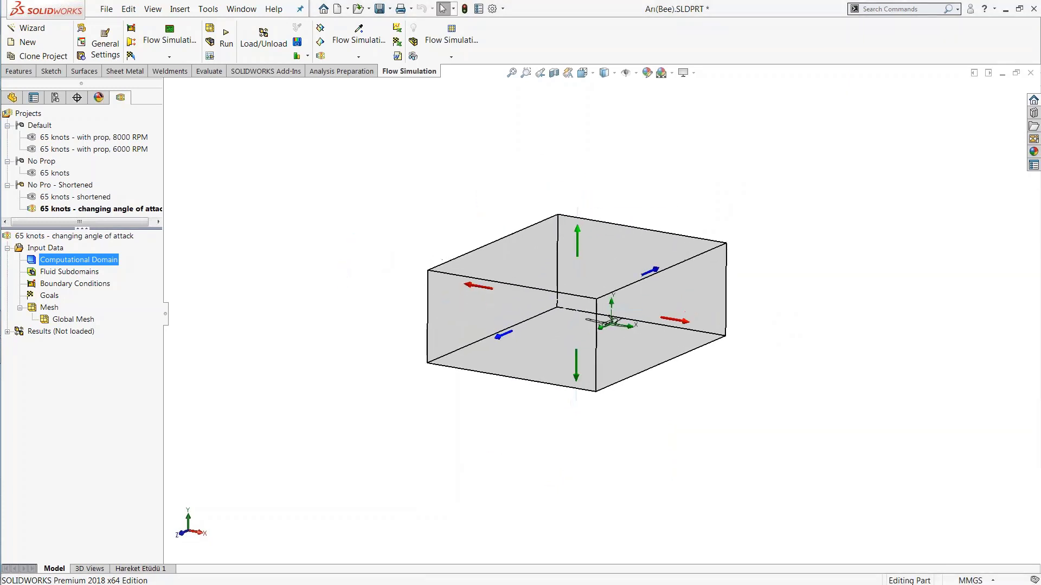
Edit the computational domain's definition, pulling Z max in to about 6.24 ft and Z min to about -14.1 ft
right_click(77, 263)
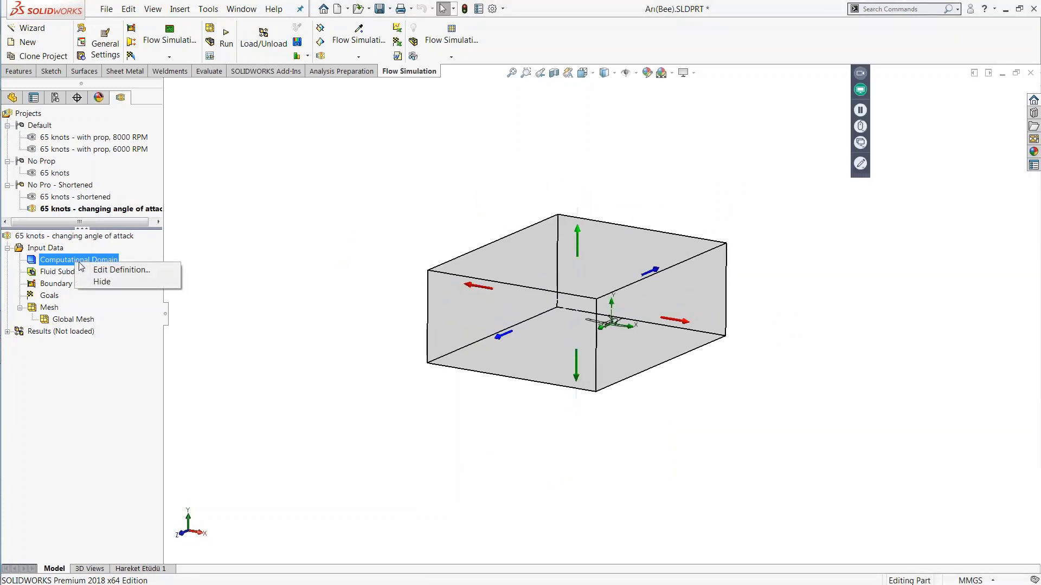
left_click(151, 270)
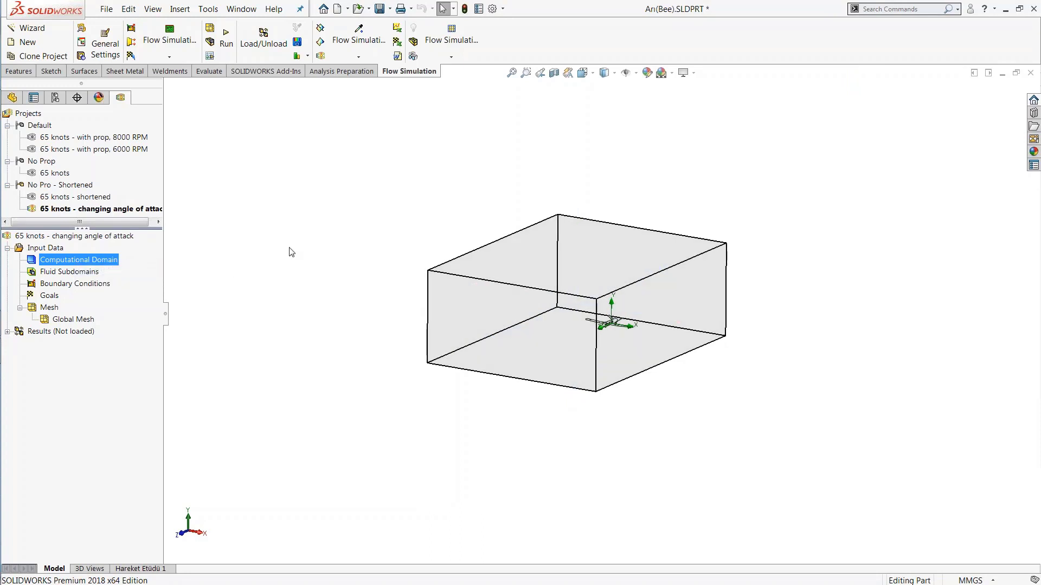
middle_click_drag(558, 428, 718, 312)
scroll(708, 308, "down", 6)
scroll(421, 347, "up", 3)
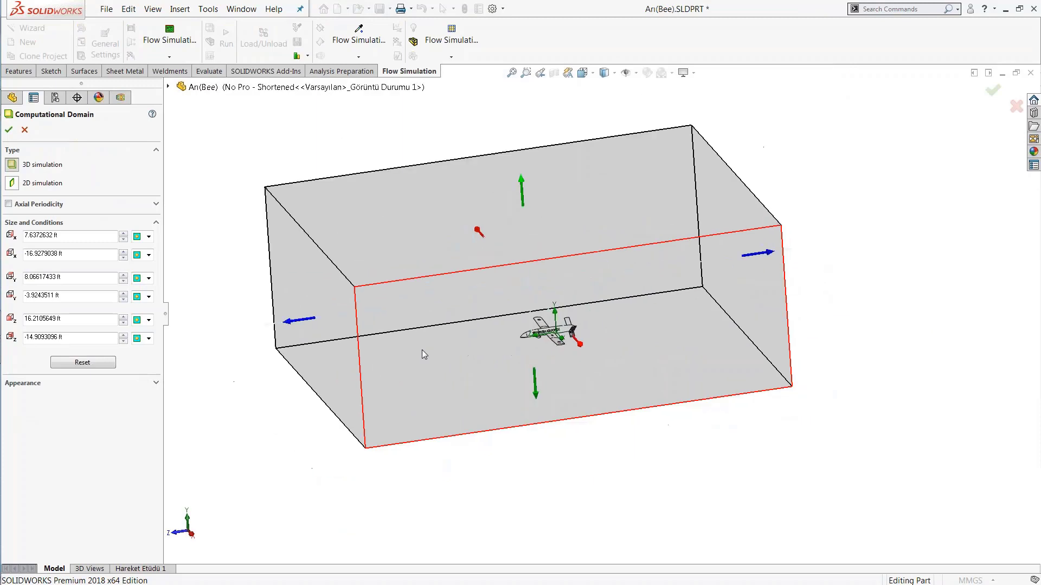
middle_click_drag(422, 350, 398, 341)
left_click_drag(302, 322, 451, 303)
middle_click_drag(840, 382, 829, 352)
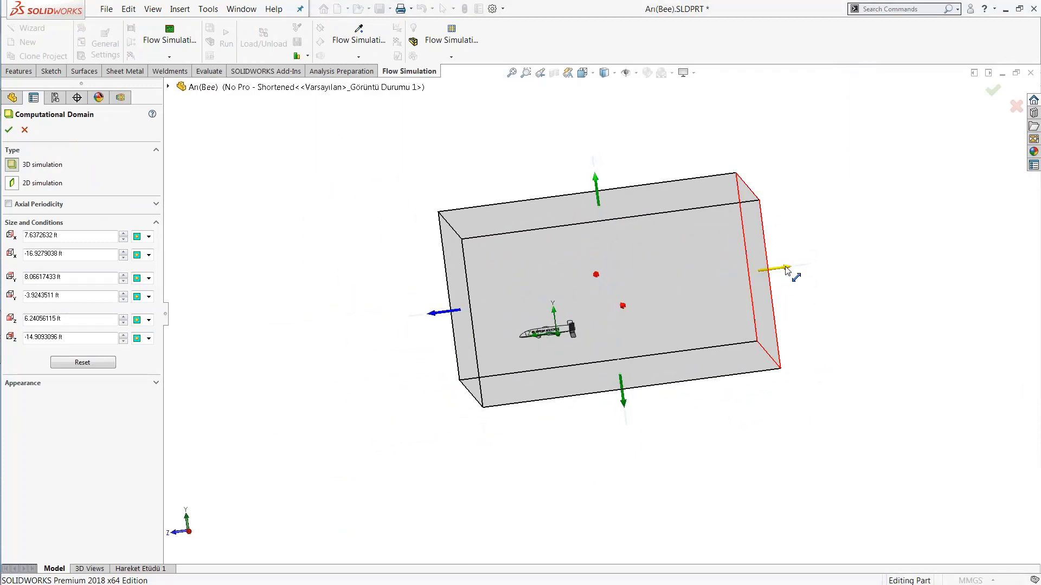
left_click_drag(791, 275, 779, 277)
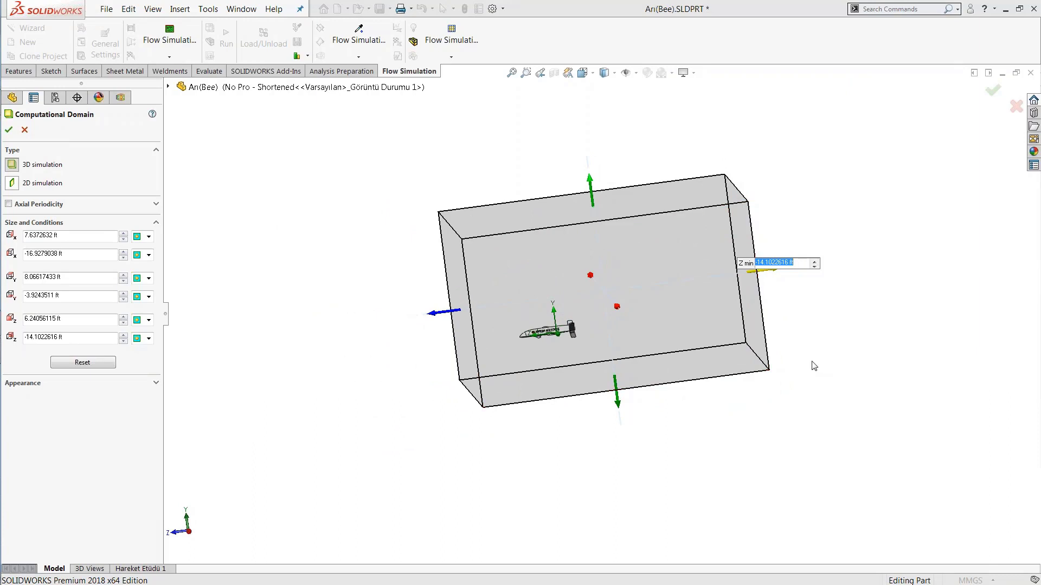
left_click(858, 348)
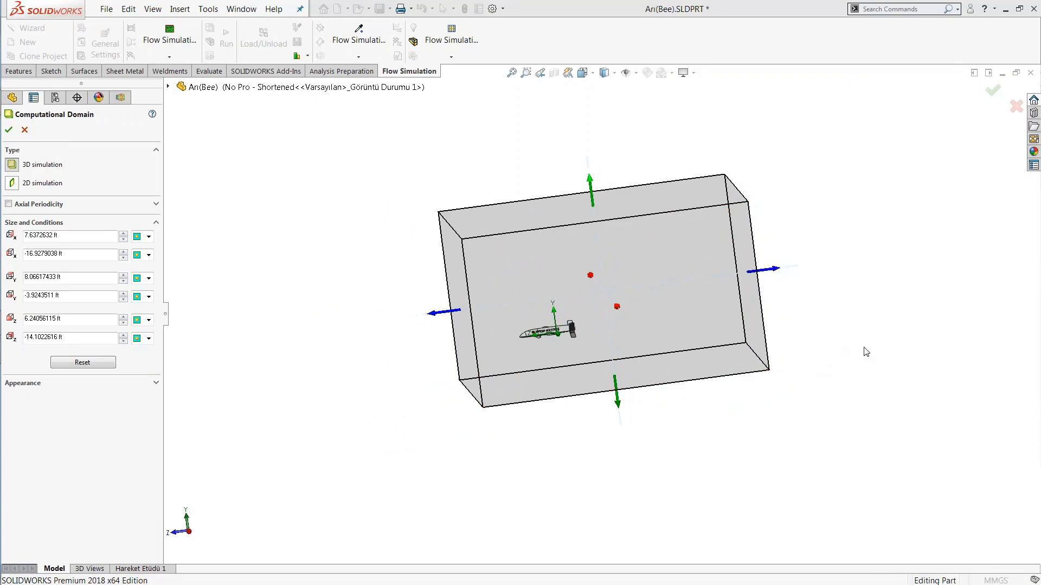
scroll(672, 333, "down", 1)
middle_click_drag(637, 307, 654, 321)
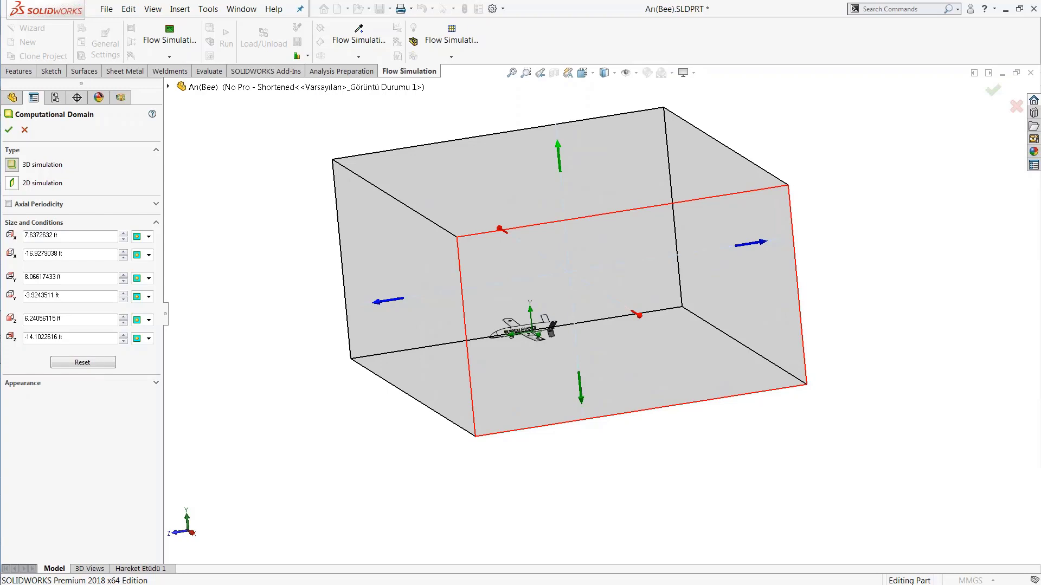
middle_click_drag(599, 298, 655, 329)
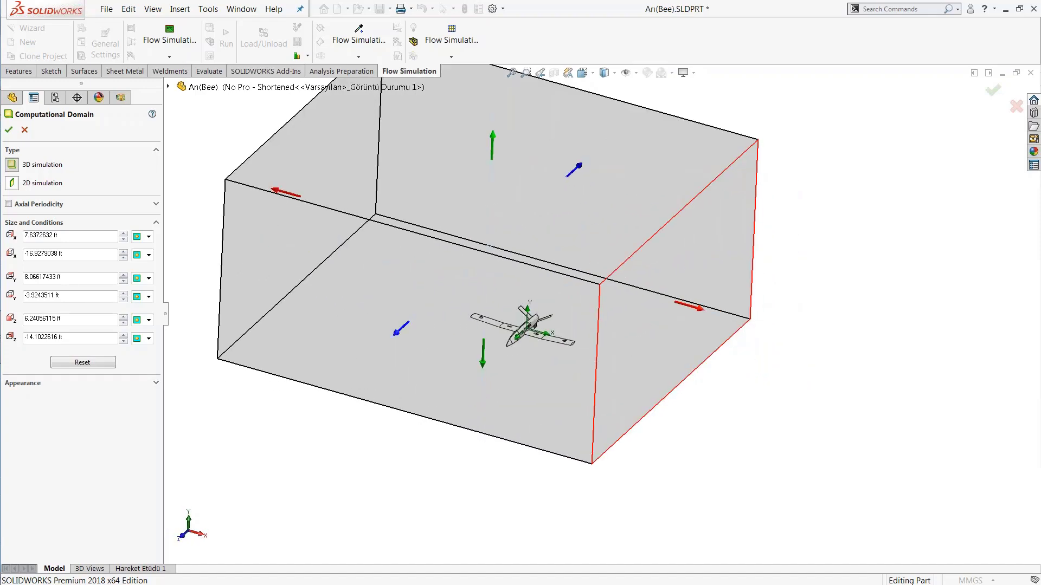
scroll(564, 351, "down", 5)
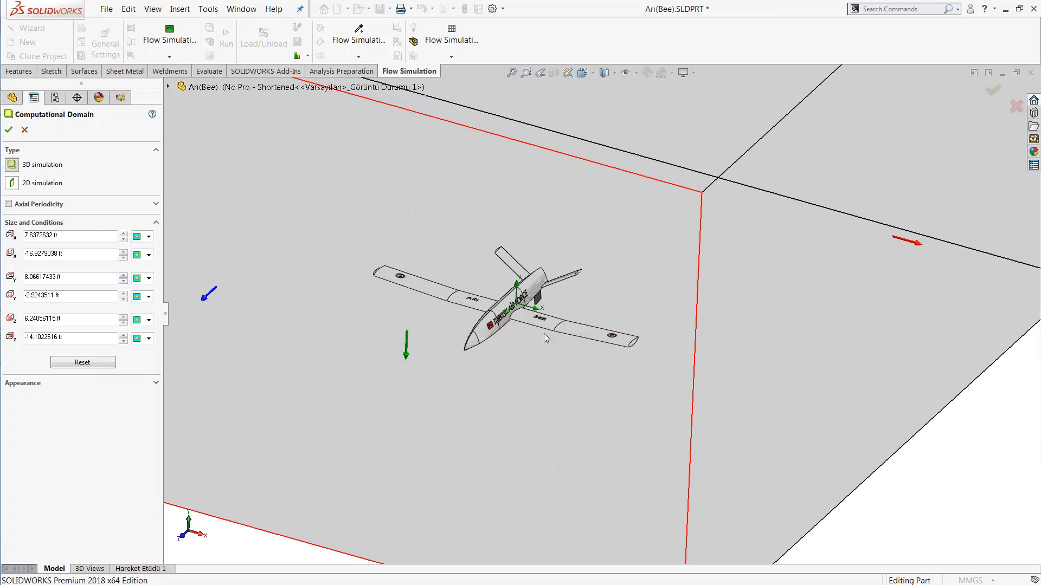
Set the computational domain's X min to 0 ft and give that boundary a Symmetry condition
scroll(386, 300, "up", 5)
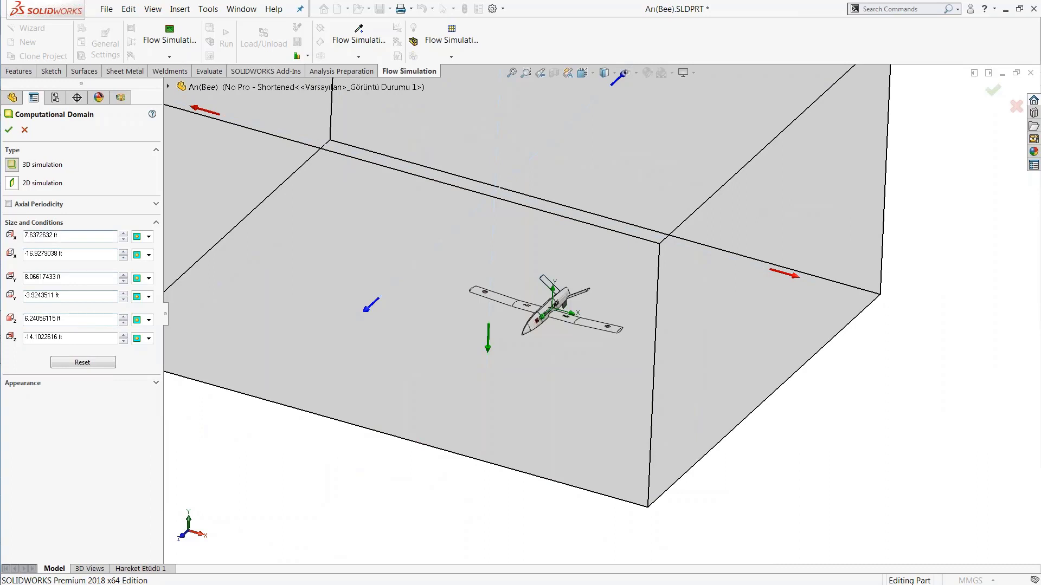
double_click(71, 255)
type("0")
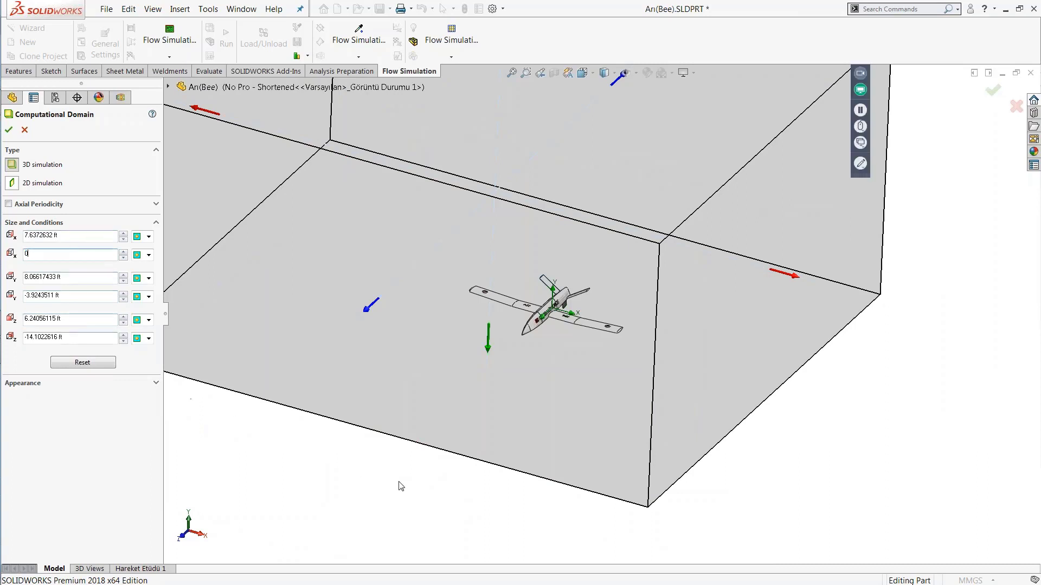
key("Return")
middle_click_drag(375, 442, 429, 374)
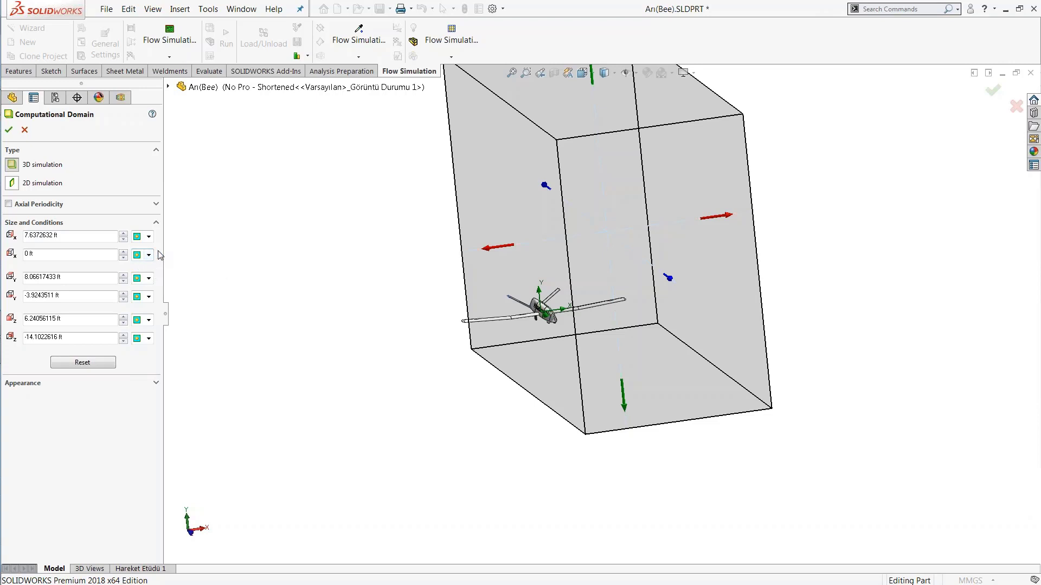
left_click(149, 255)
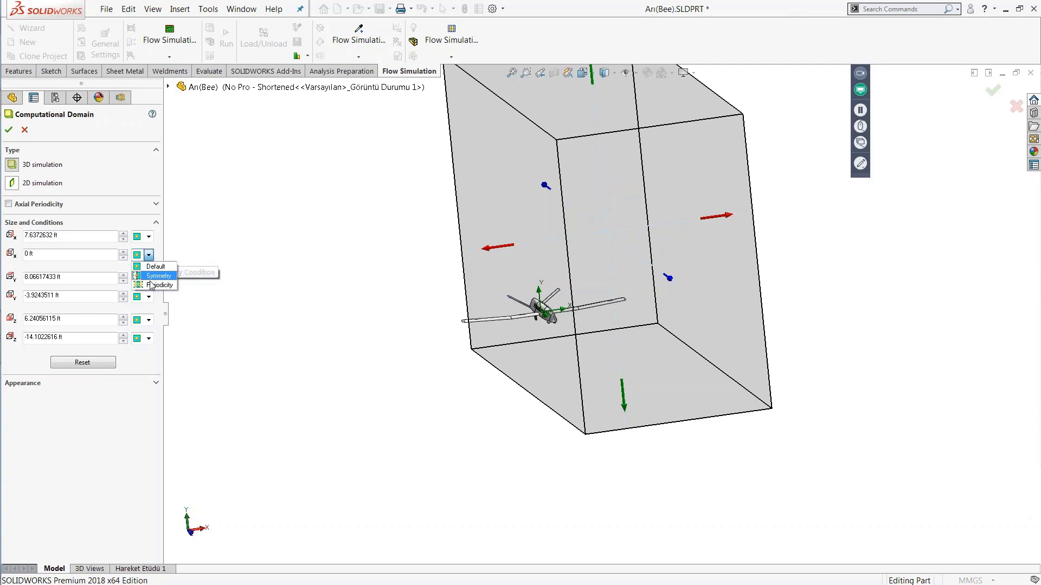
left_click(159, 278)
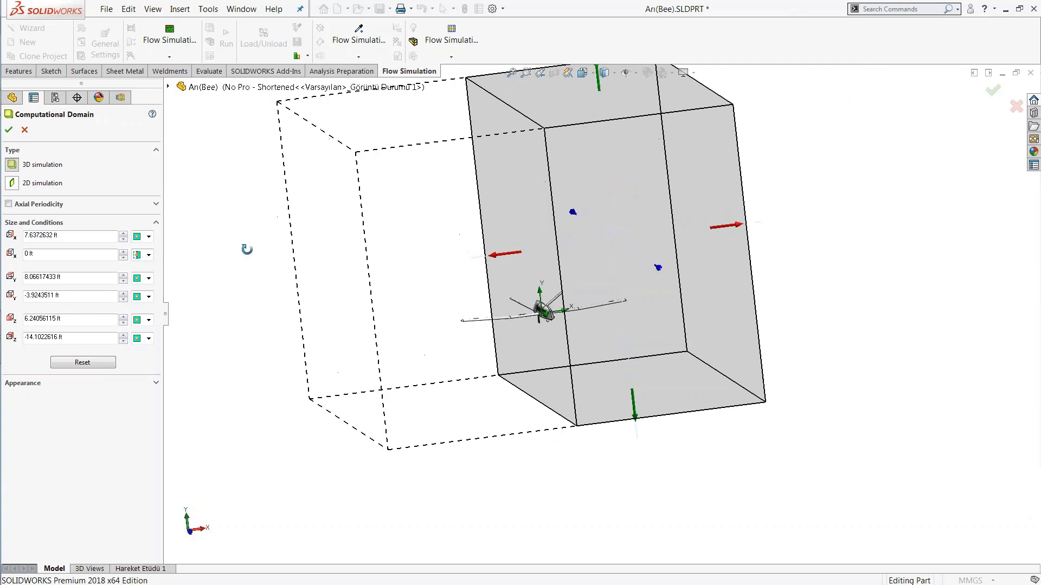
Lower the computational domain's Y max to about 5.2 ft and accept the domain definition
scroll(597, 159, "up", 1)
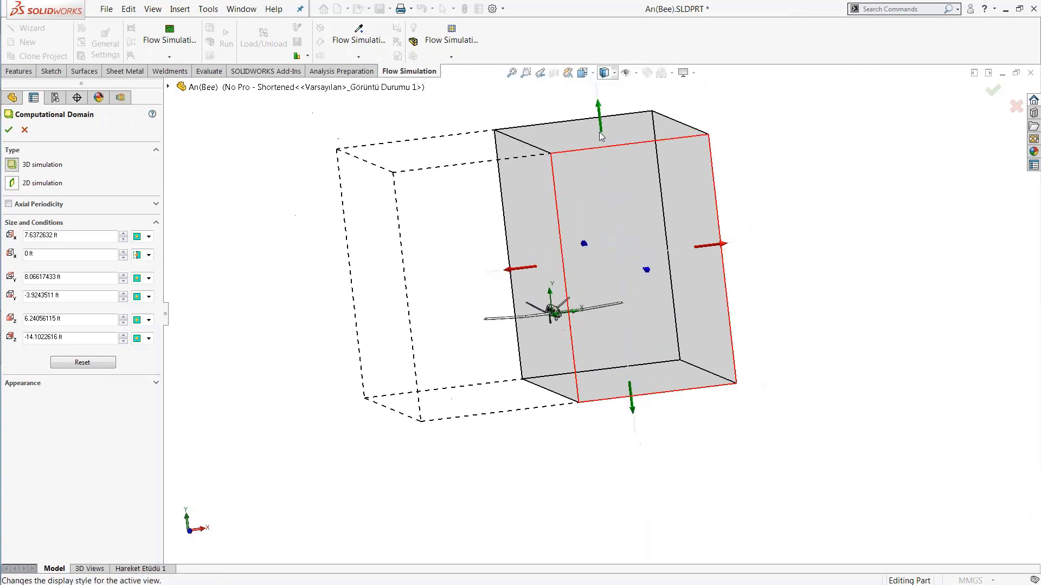
left_click_drag(600, 107, 432, 179)
middle_click_drag(432, 179, 765, 158)
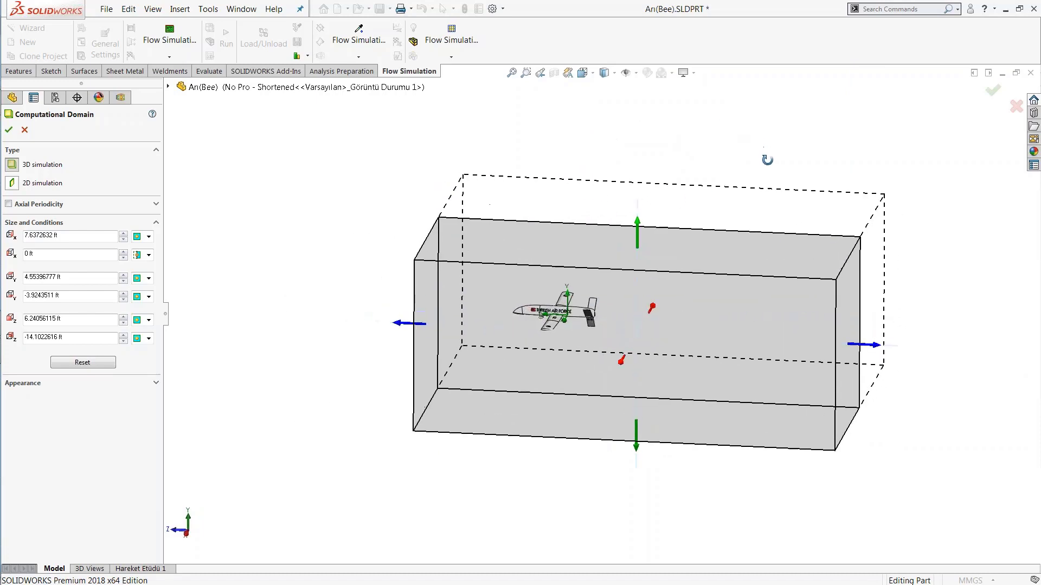
left_click_drag(644, 223, 643, 210)
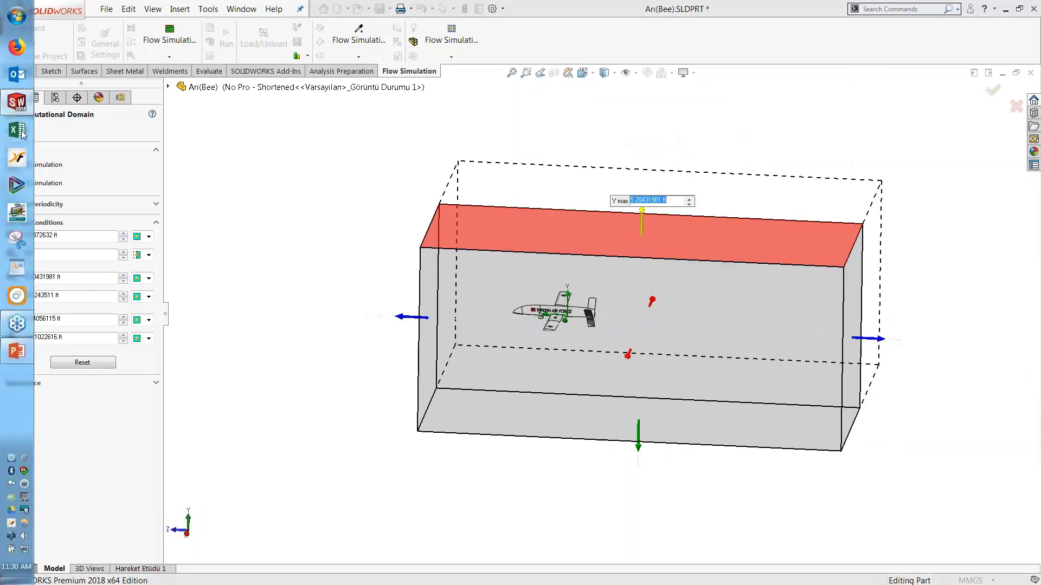
left_click(12, 133)
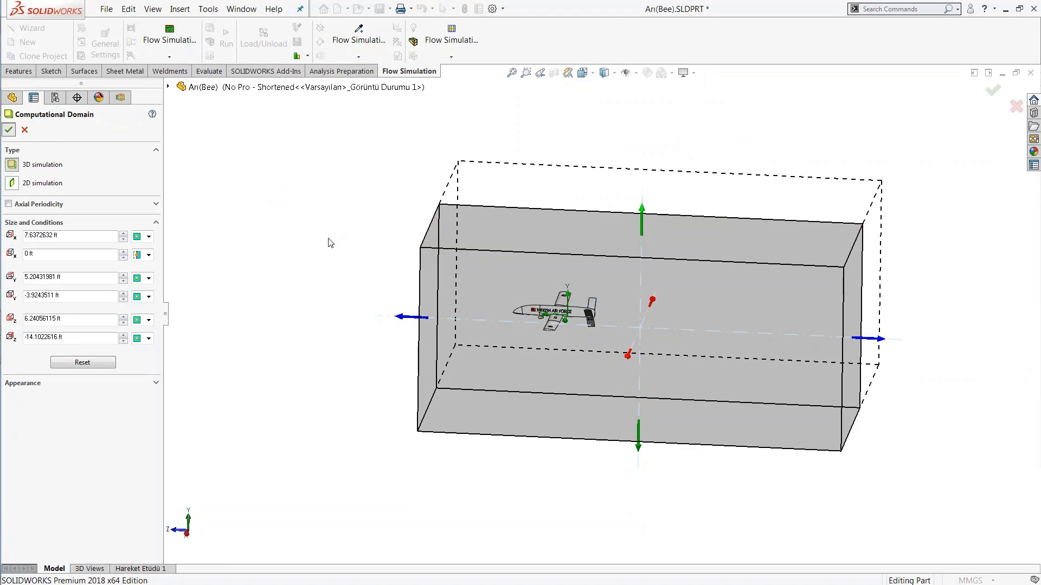
middle_click_drag(374, 239, 386, 269)
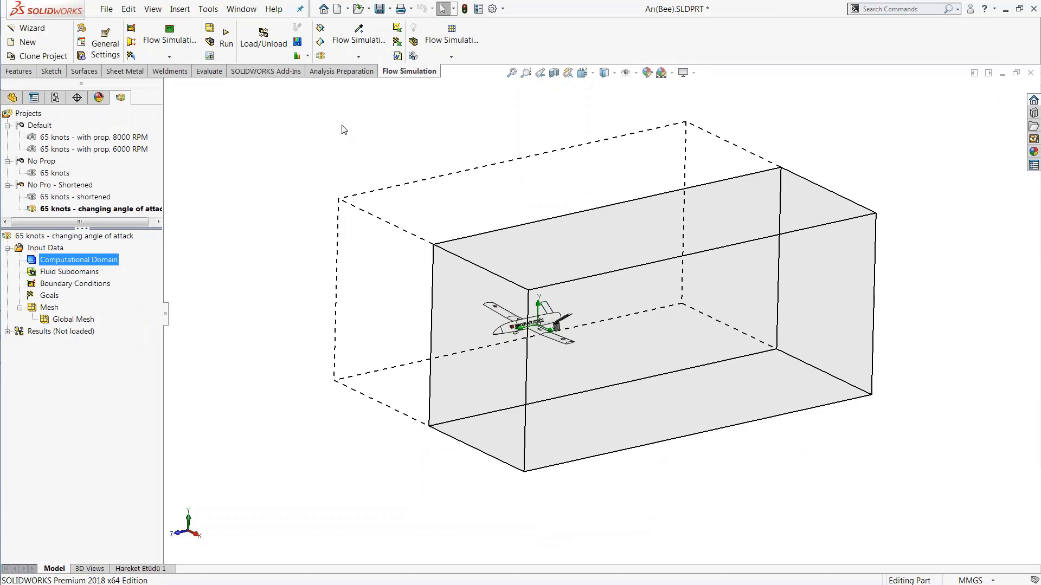
Create global goals for Force (Z) and Force (Y)
left_click(169, 56)
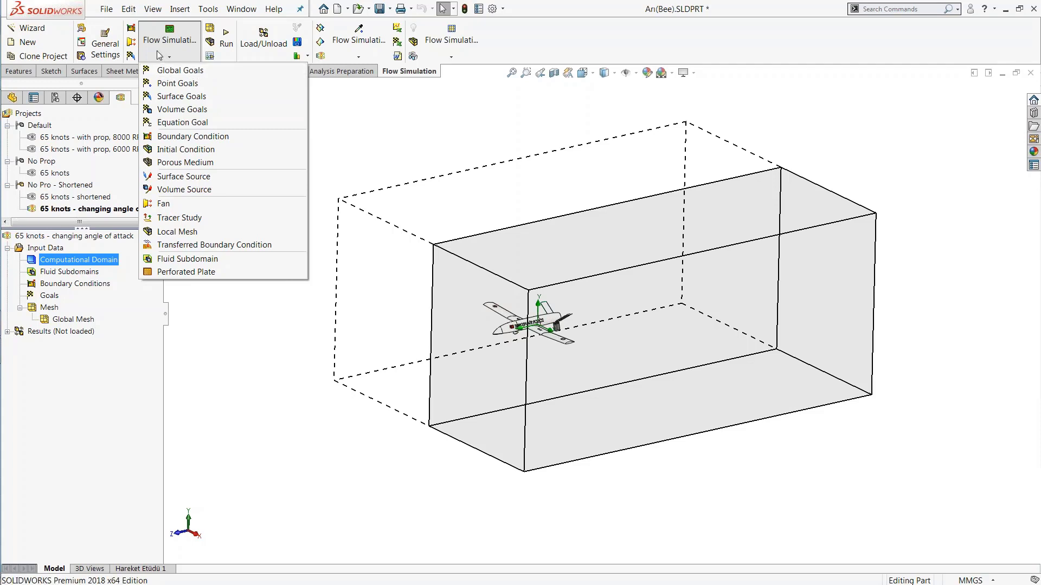
left_click(176, 75)
mouse_move(534, 288)
middle_mouse_down()
mouse_move(556, 231)
mouse_move(576, 239)
mouse_move(526, 271)
middle_mouse_up()
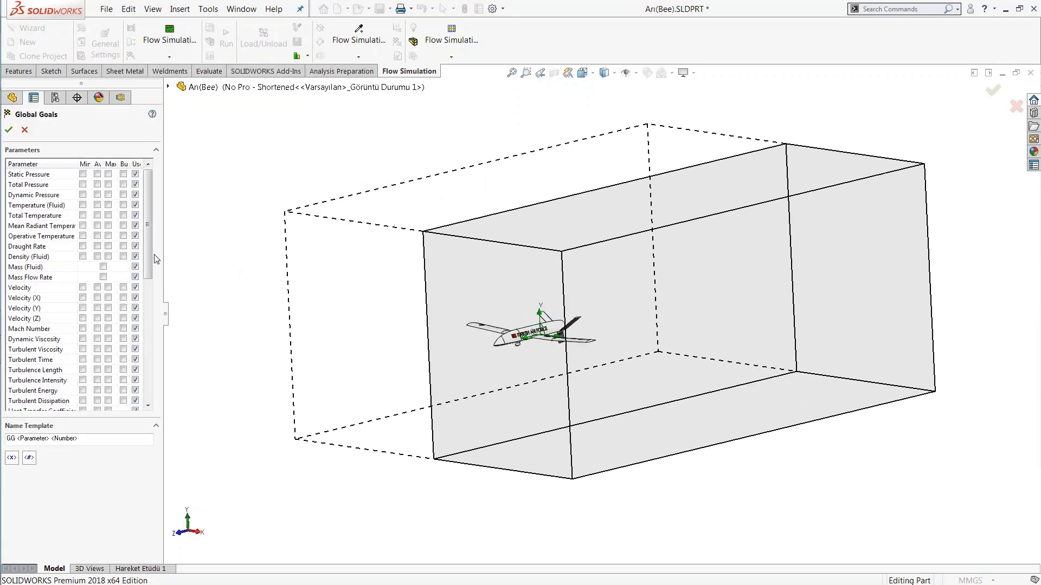
scroll(151, 294, "down", 2)
scroll(151, 294, "down", 7)
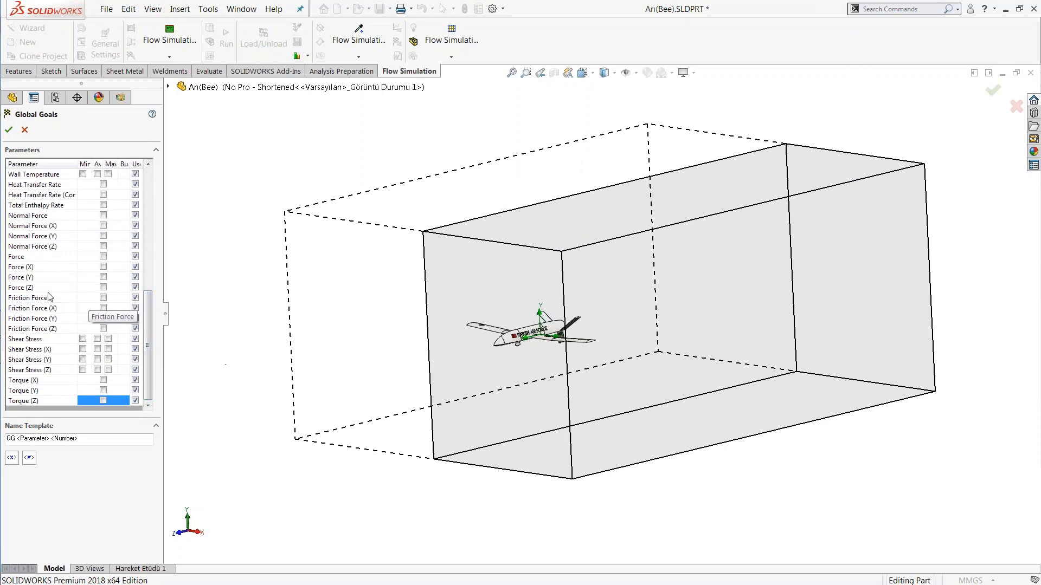
left_click(103, 287)
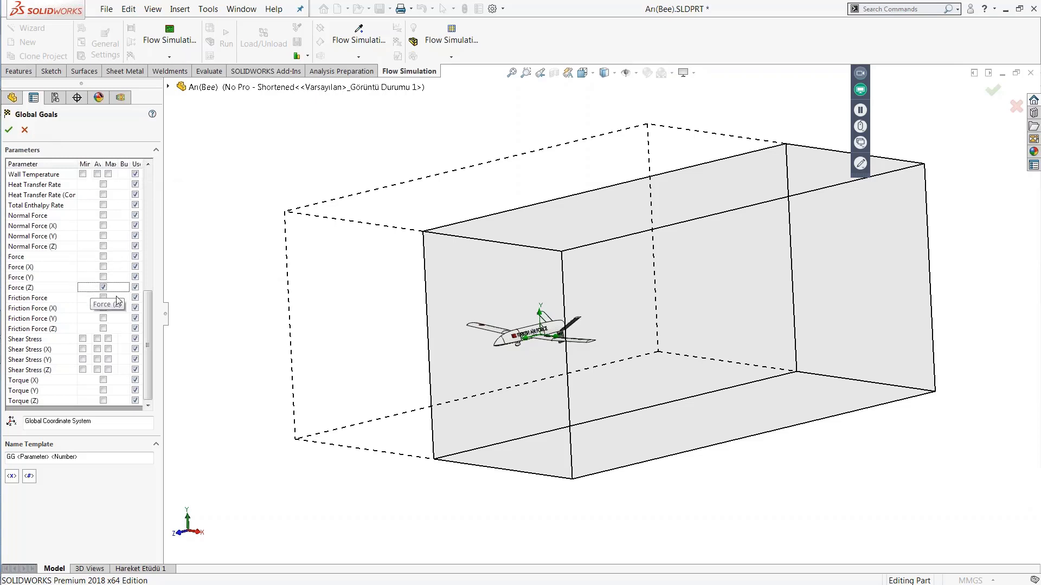
middle_click_drag(265, 296, 239, 272)
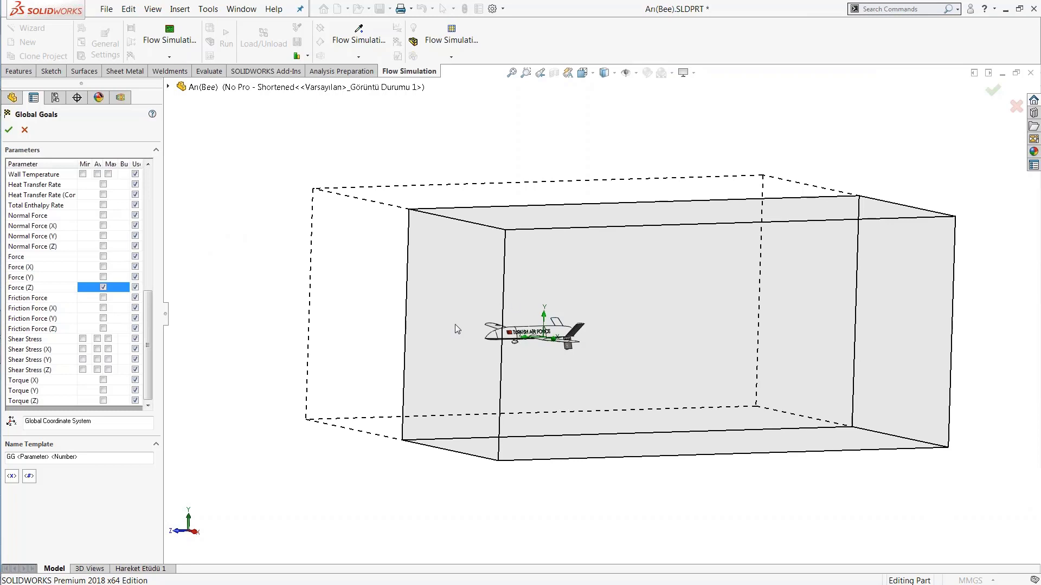
left_click(103, 277)
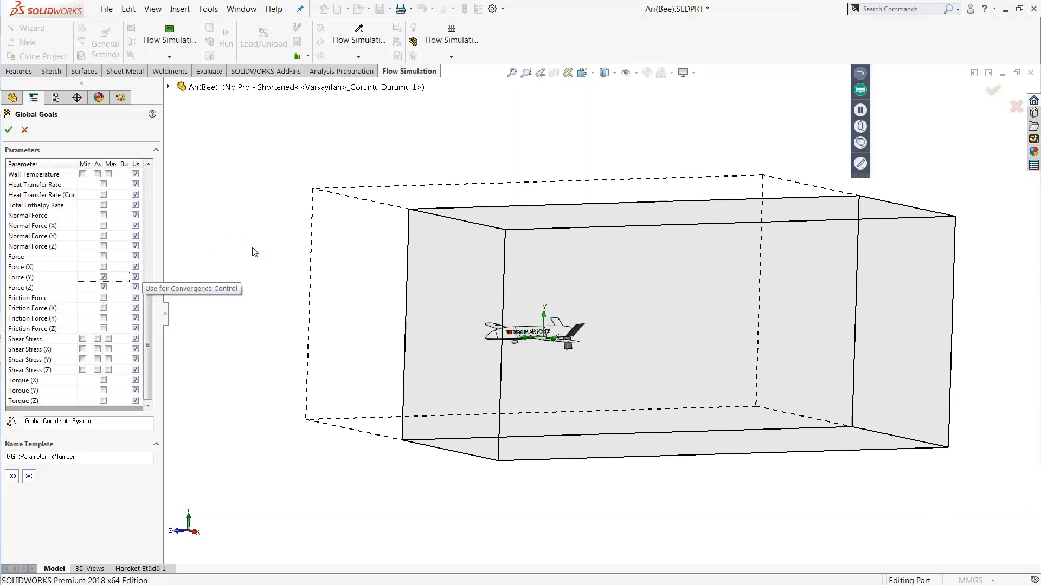
left_click(8, 129)
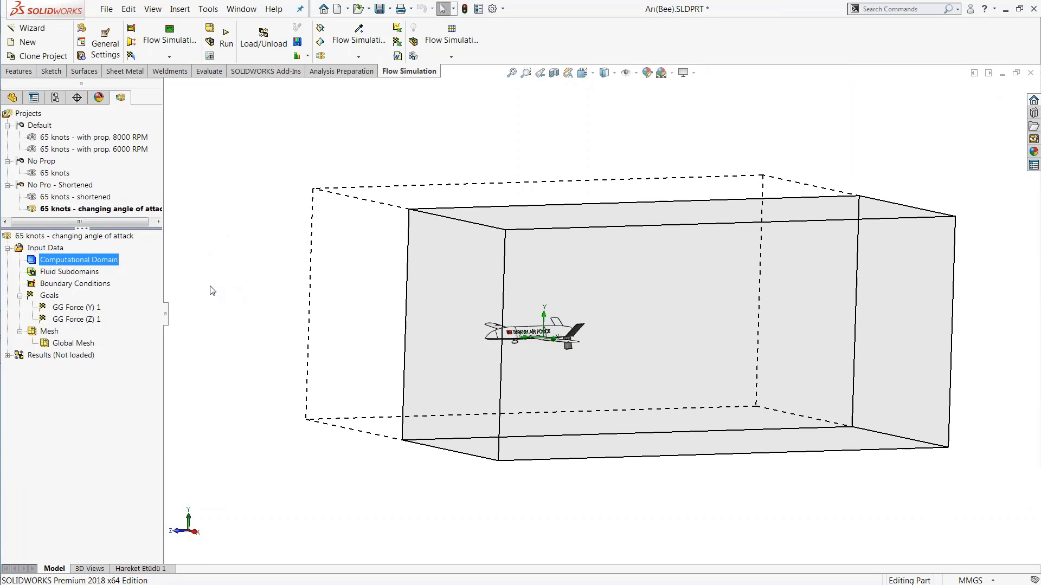
Try to create a surface goal for average total pressure on the side face of the UAV's nose
scroll(437, 292, "down", 5)
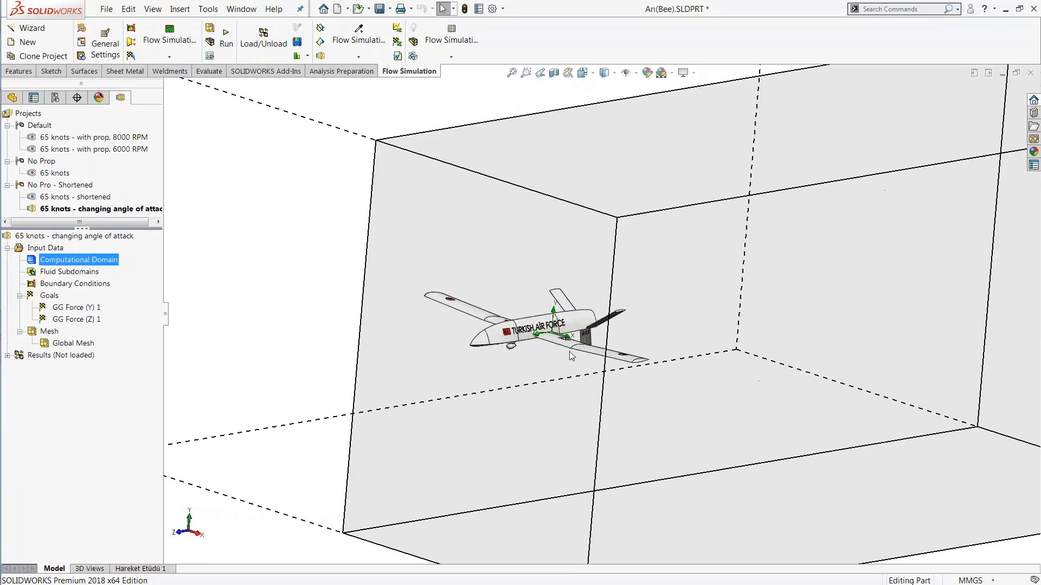
left_click(181, 57)
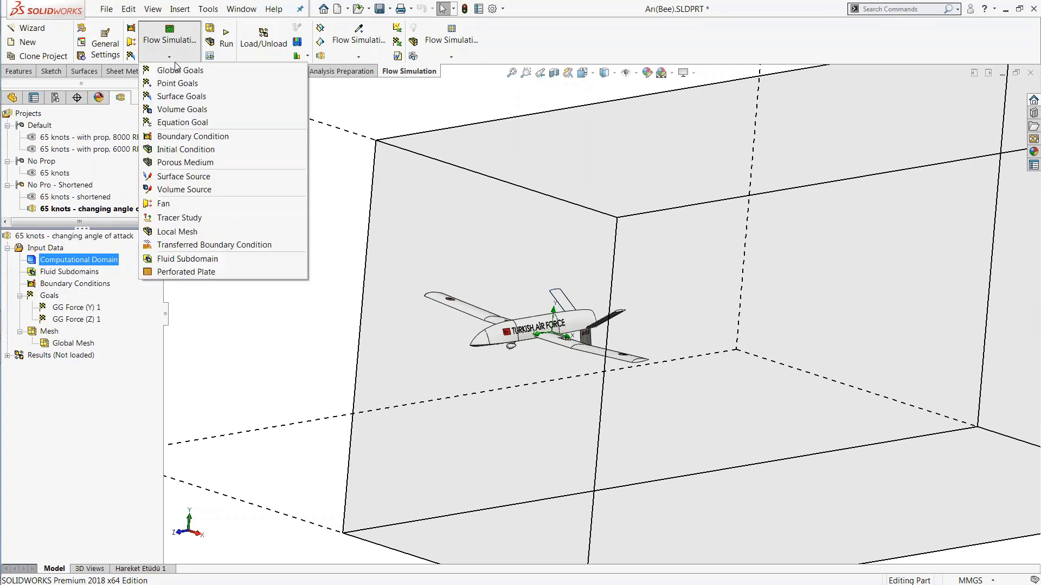
left_click(179, 97)
scroll(452, 365, "down", 6)
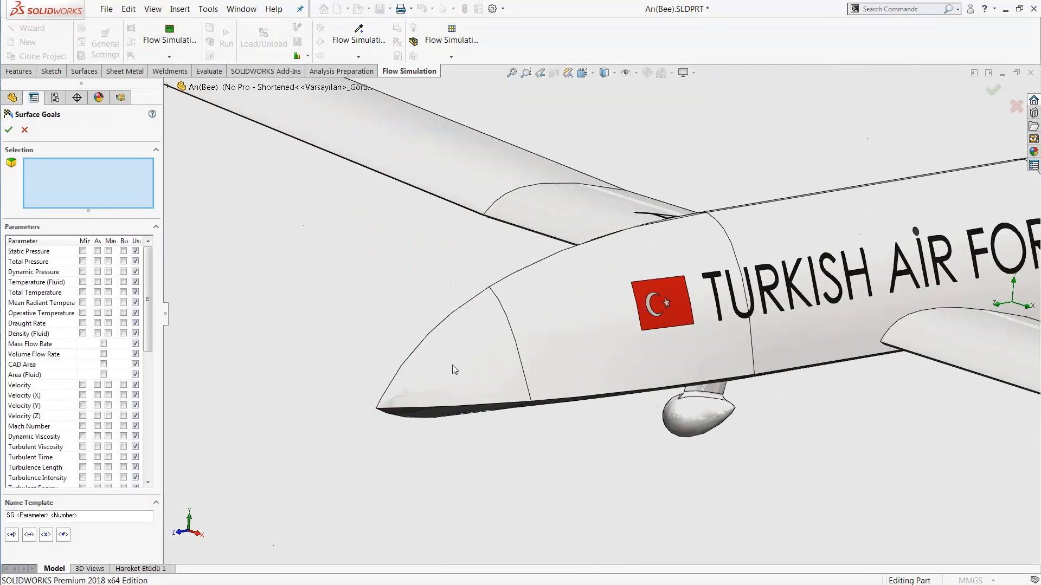
left_click(480, 362)
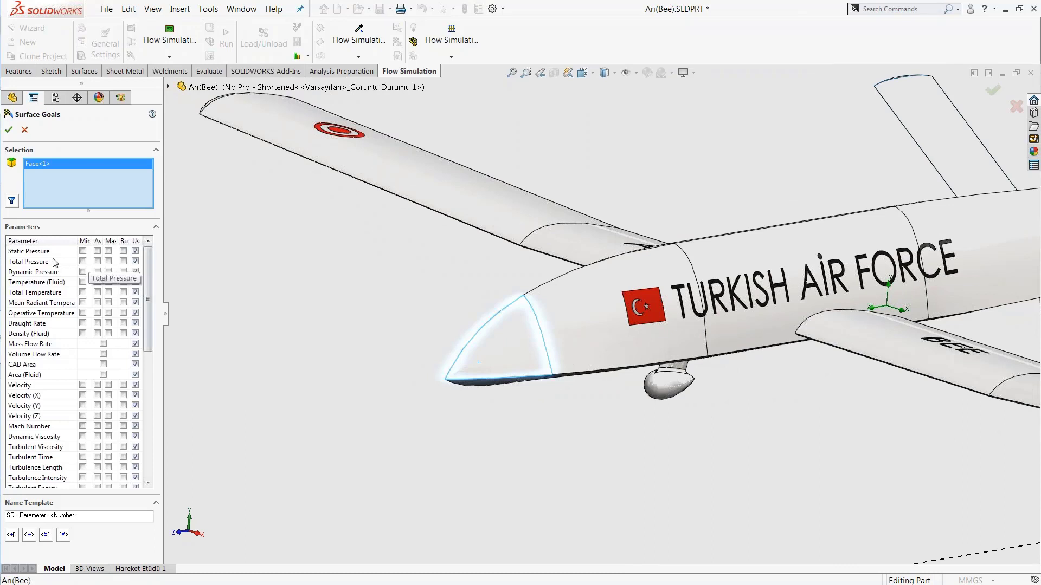
left_click(97, 262)
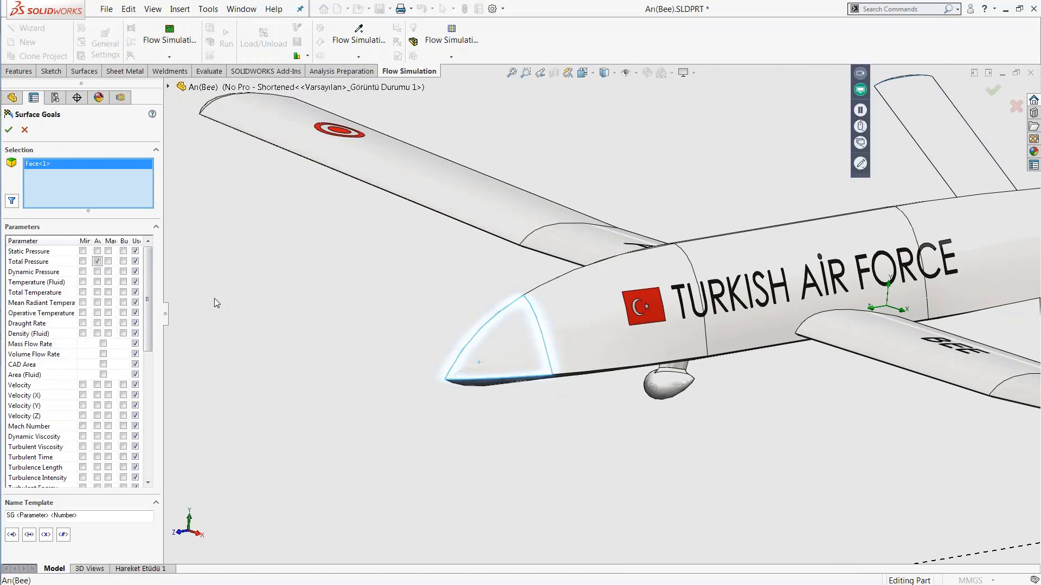
left_click(9, 129)
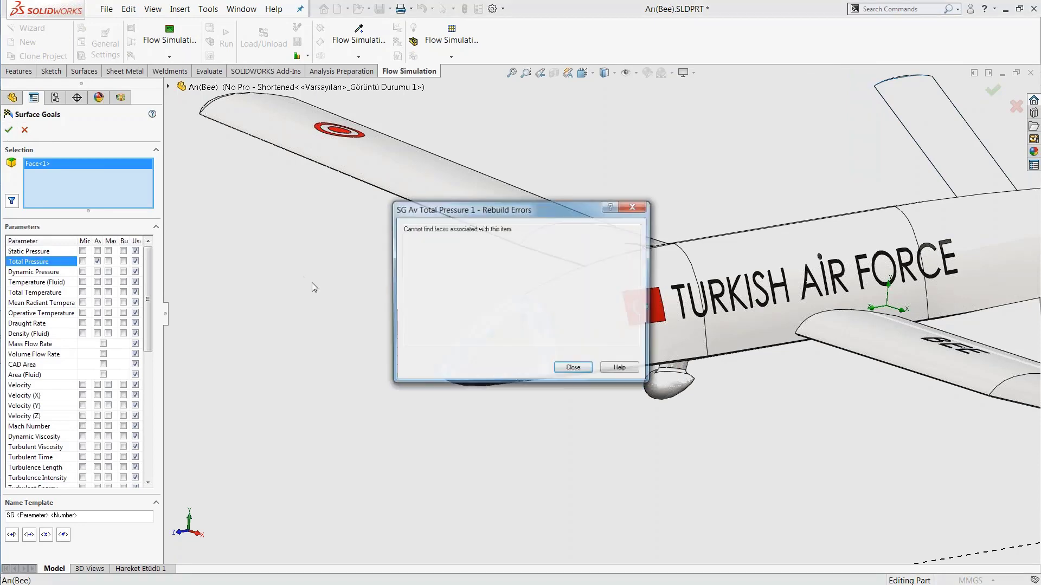
left_click(573, 368)
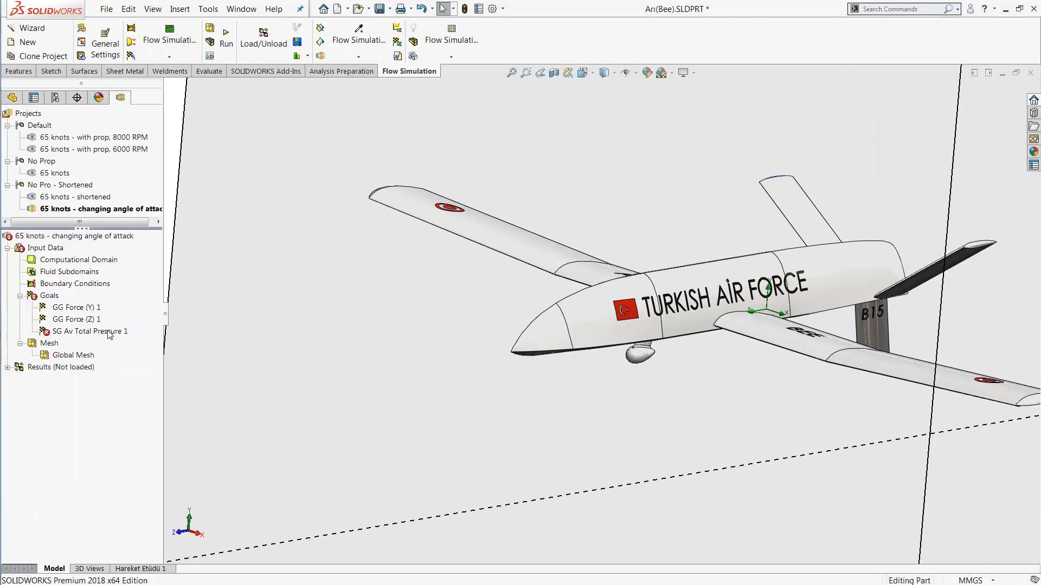
Open the average total pressure surface goal for review, cancel the edit and delete the goal
double_click(109, 332)
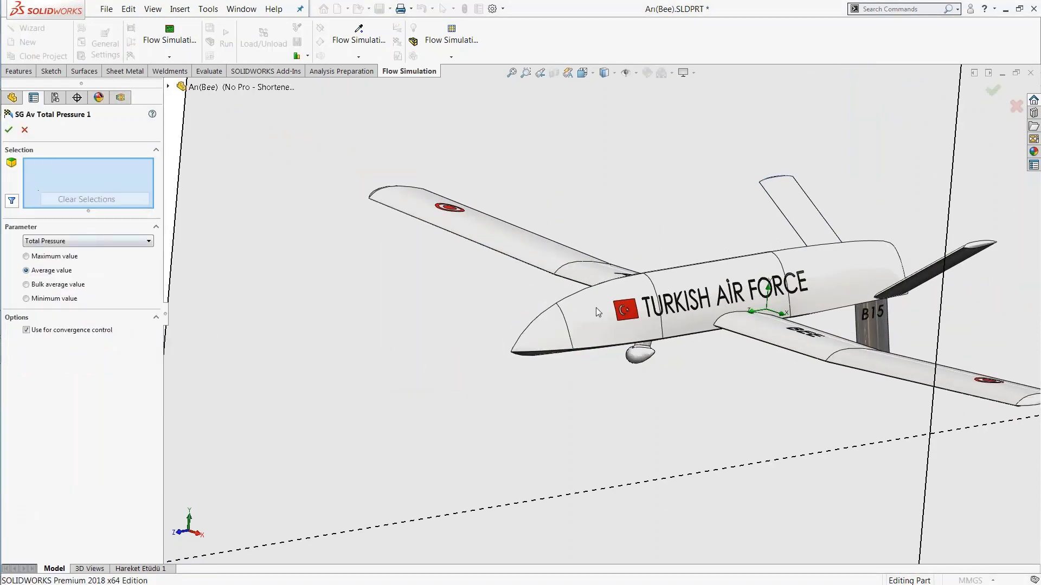
left_click(24, 130)
right_click(76, 331)
left_click(110, 376)
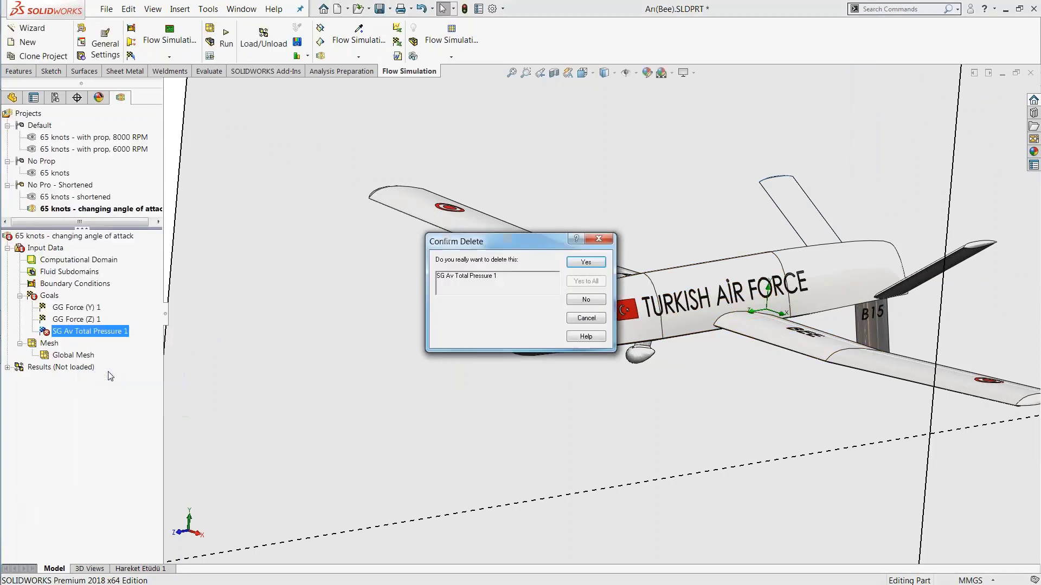
key("Return")
Start a new equation goal and name it "L over D ratio"
left_click(169, 56)
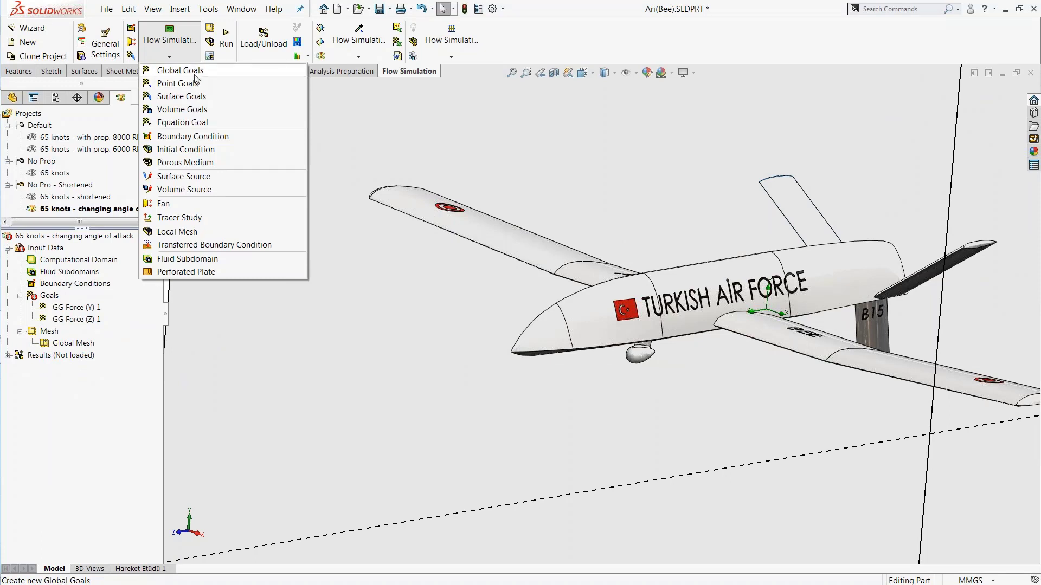
left_click(209, 123)
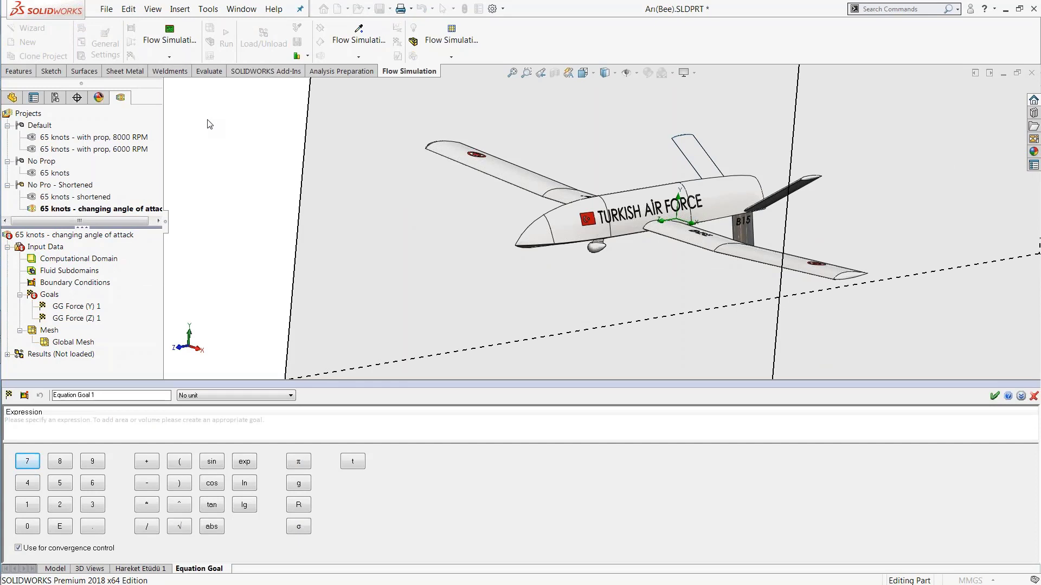
left_click(139, 397)
key("BackSpace")
key("BackSpace")
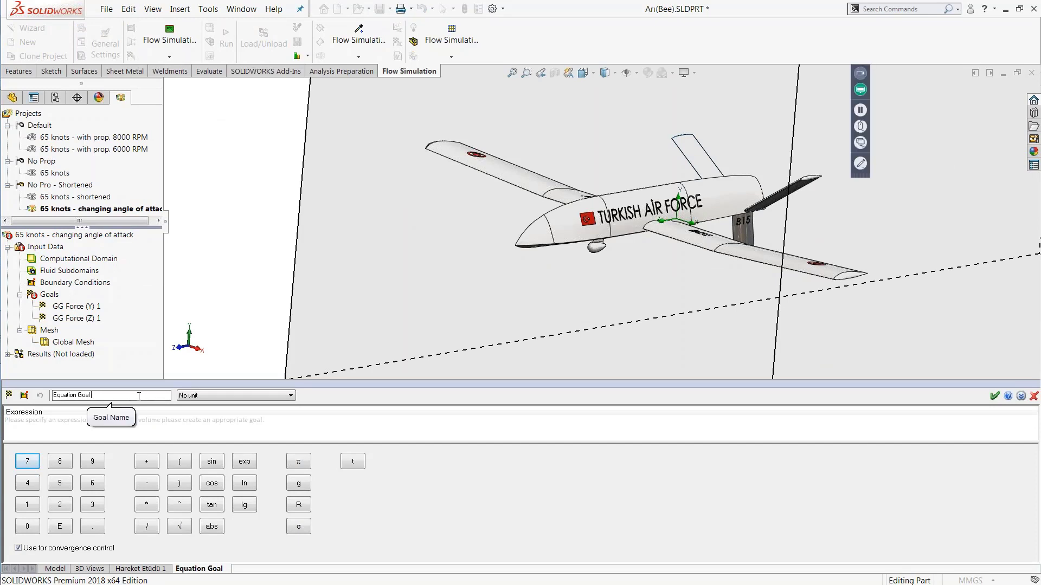
key("BackSpace")
key("BackSpace")
key("BackSpace")
key("BackSpace")
key("BackSpace")
key("BackSpace")
key("BackSpace")
key("BackSpace")
key("BackSpace")
key("BackSpace")
key("BackSpace")
key("BackSpace")
key("BackSpace")
type("L over D ratio")
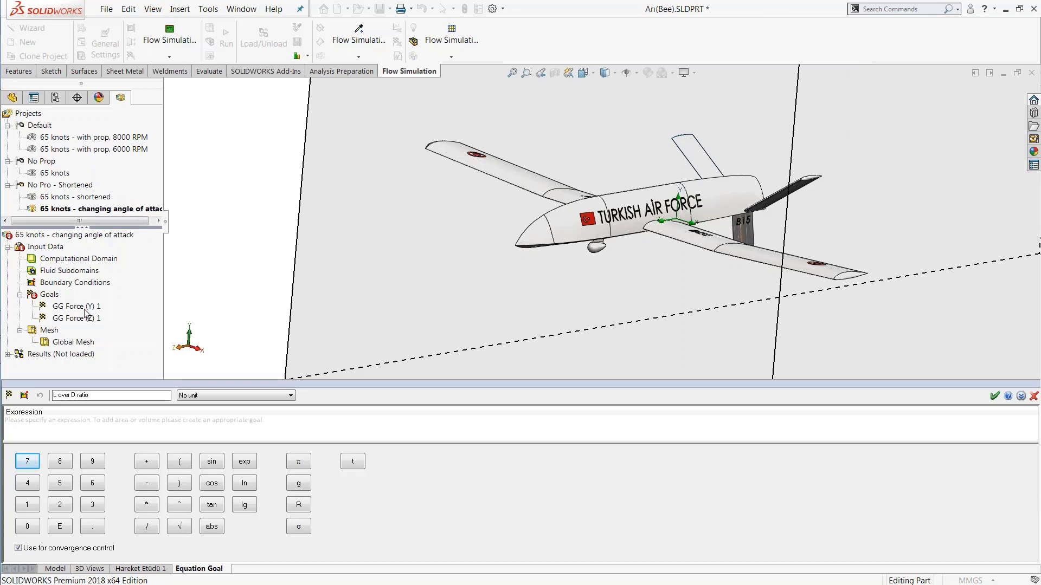
Define the equation goal as the global Force (Y) goal divided by the global Force (Z) goal and accept it
left_click(90, 310)
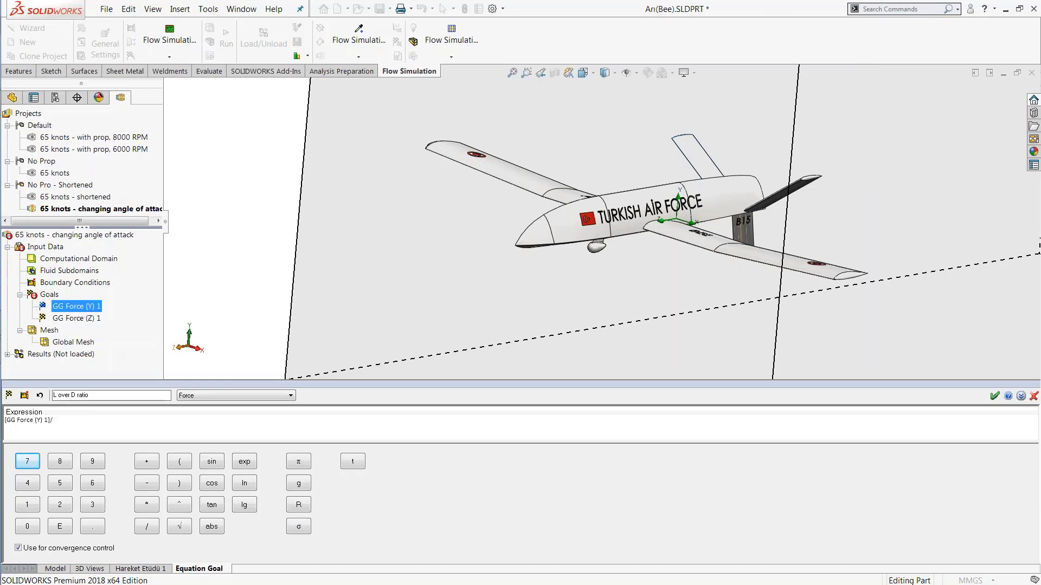
left_click(91, 322)
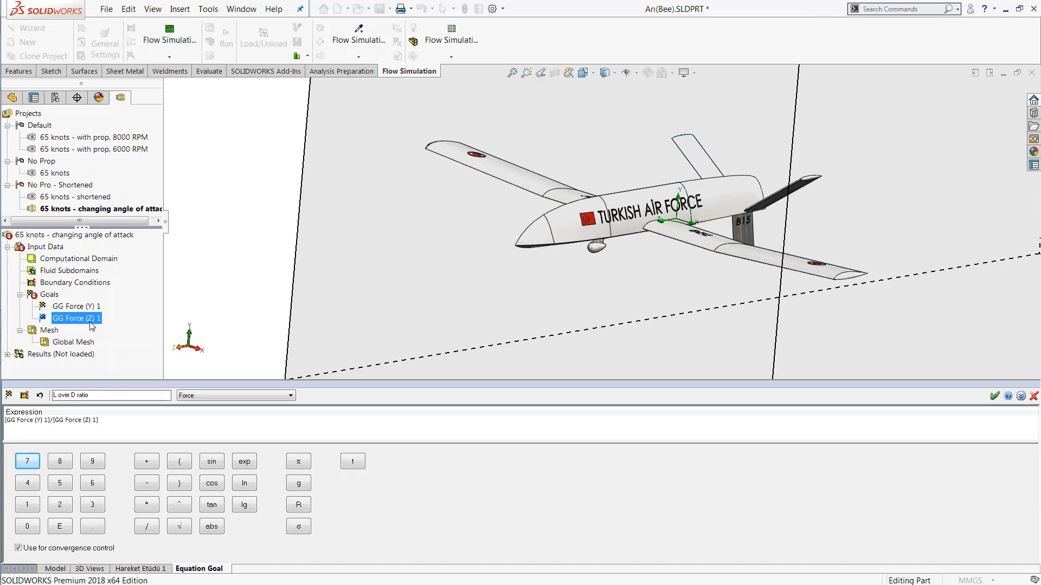
left_click(995, 397)
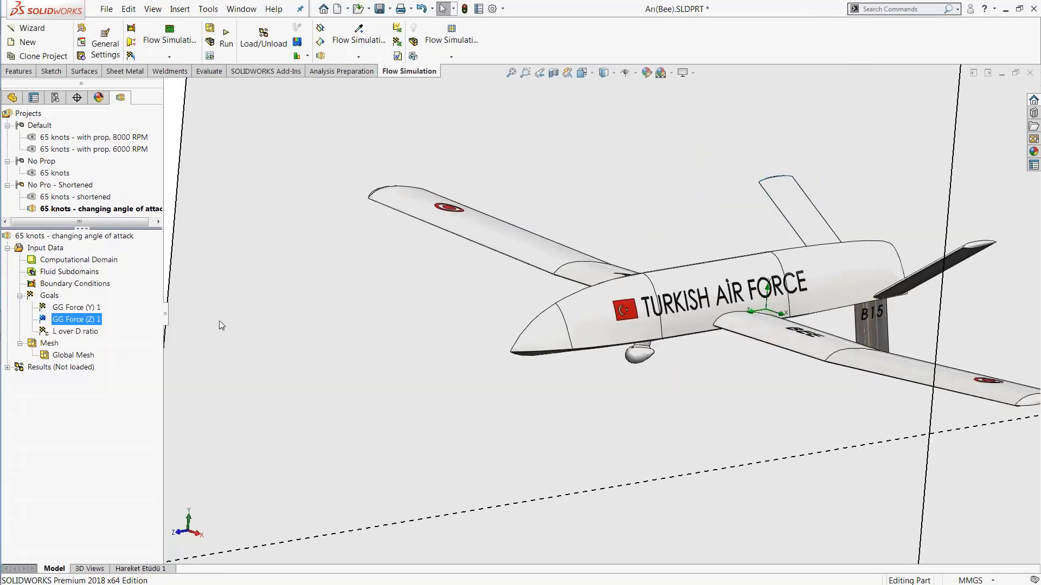
left_click(97, 332)
scroll(246, 308, "up", 4)
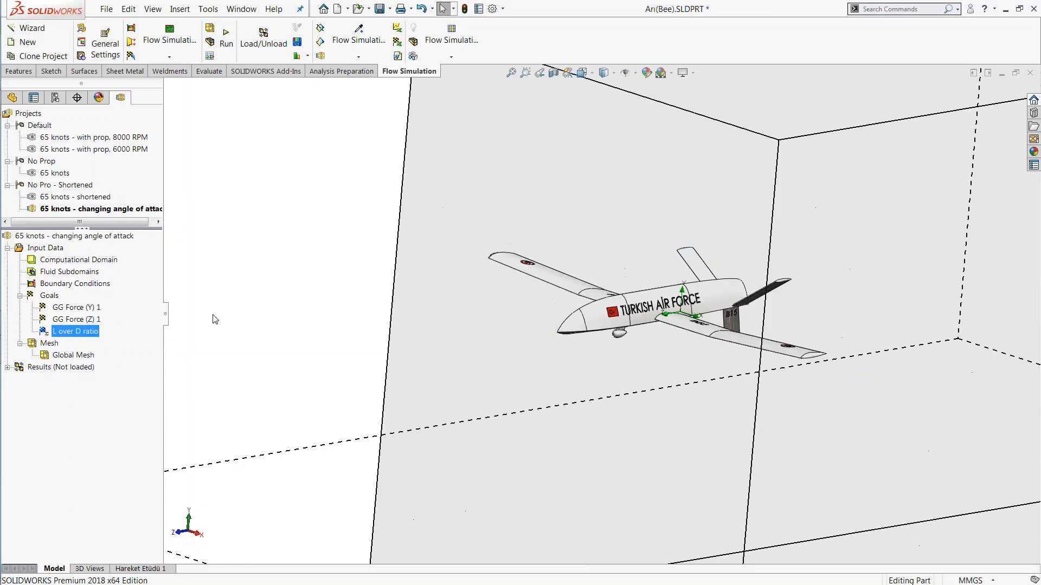
middle_click_drag(635, 295, 599, 263)
middle_click_drag(857, 337, 860, 340)
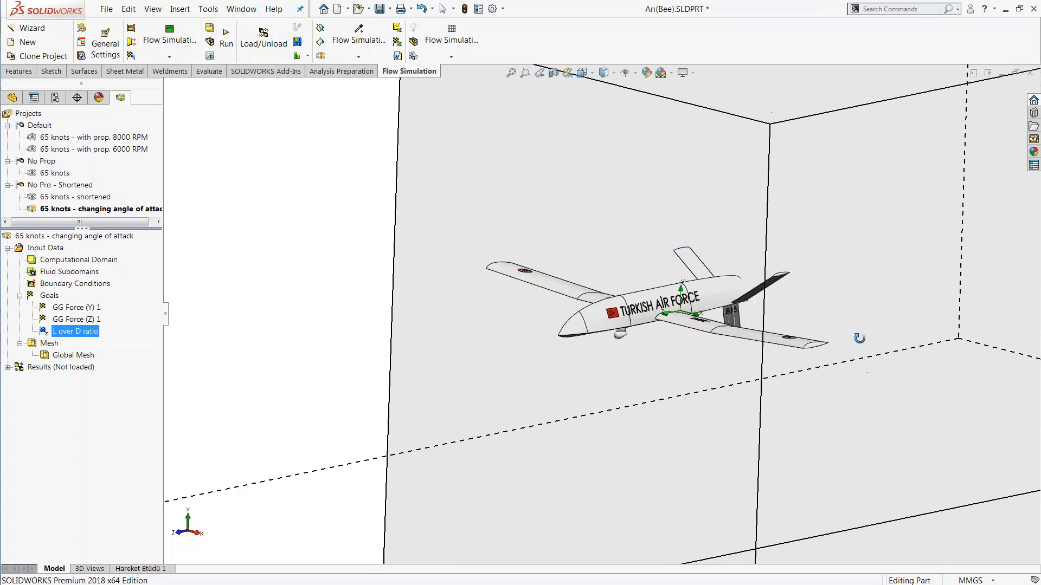
Activate the "65 knots - shortened" project and review the Cd (Drag Coefficient) goal's expression, leaving its definition unchanged
right_click(96, 199)
left_click(116, 207)
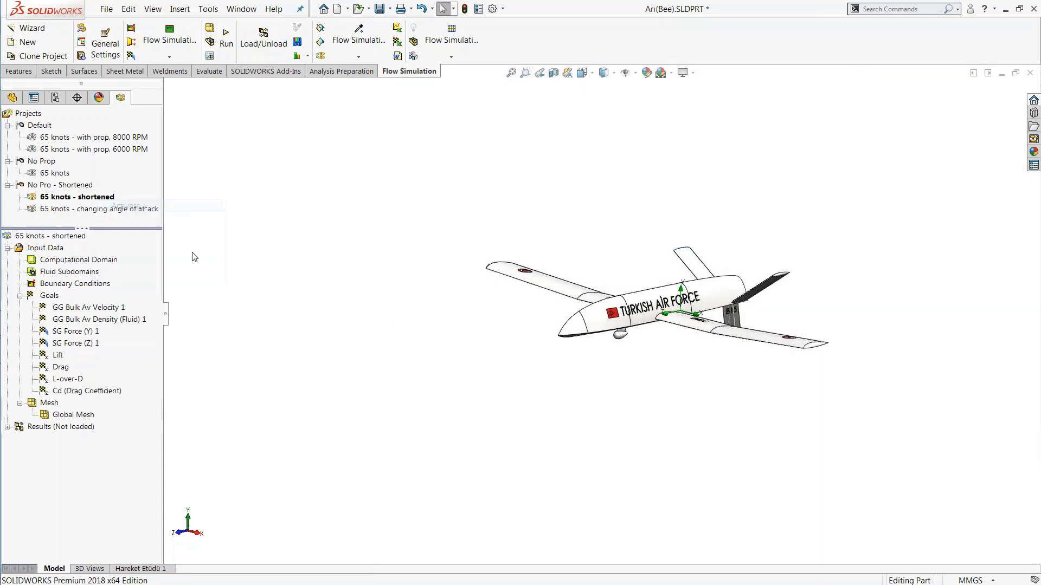
right_click(75, 393)
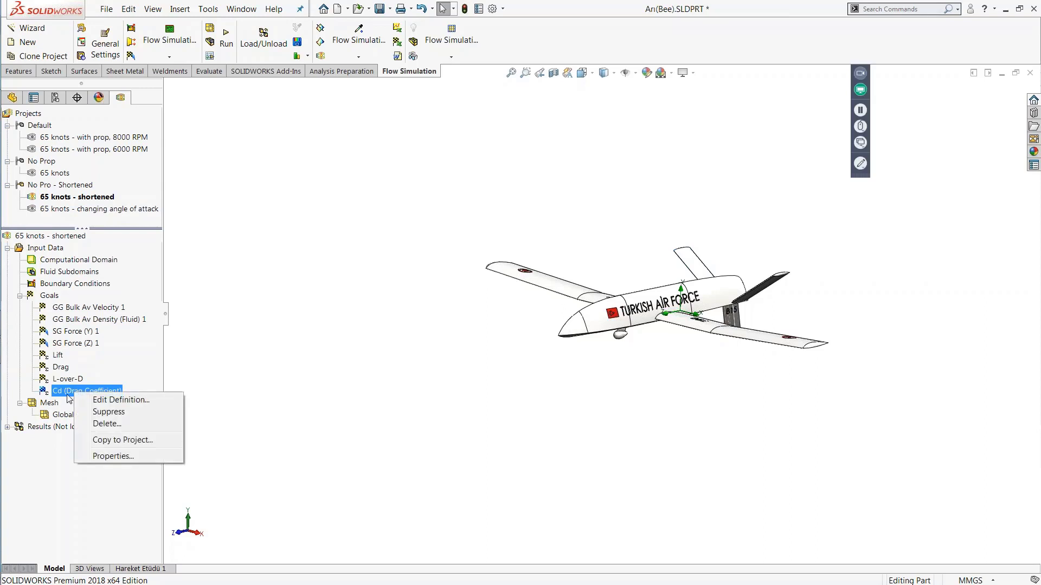
left_click(108, 400)
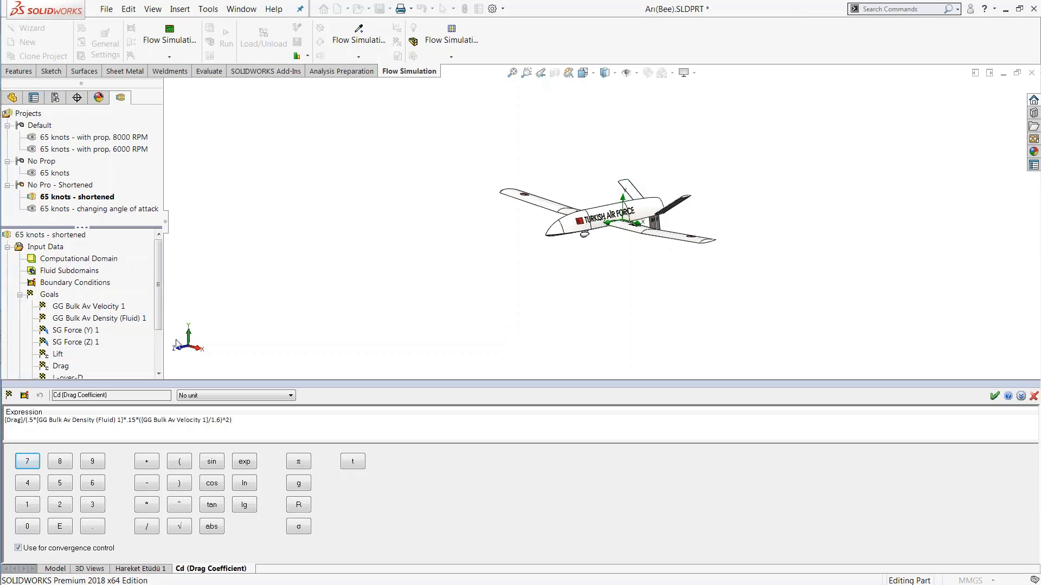
scroll(154, 345, "down", 2)
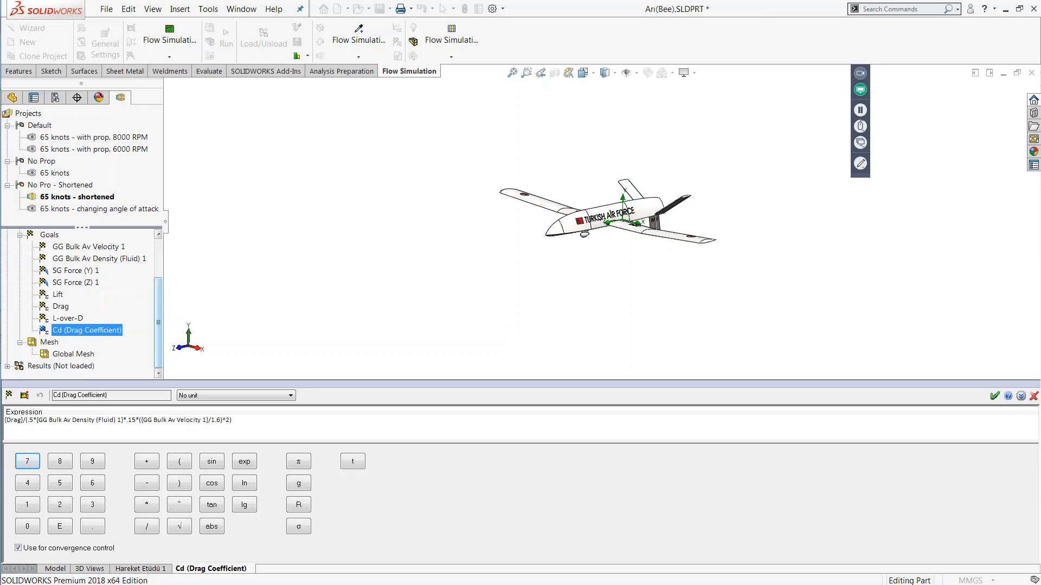
left_click(1033, 396)
Review how the Lift goal's expression combines the Y and Z forces with the angle of attack, and close it without changes
scroll(670, 260, "down", 2)
middle_click_drag(722, 304, 707, 330)
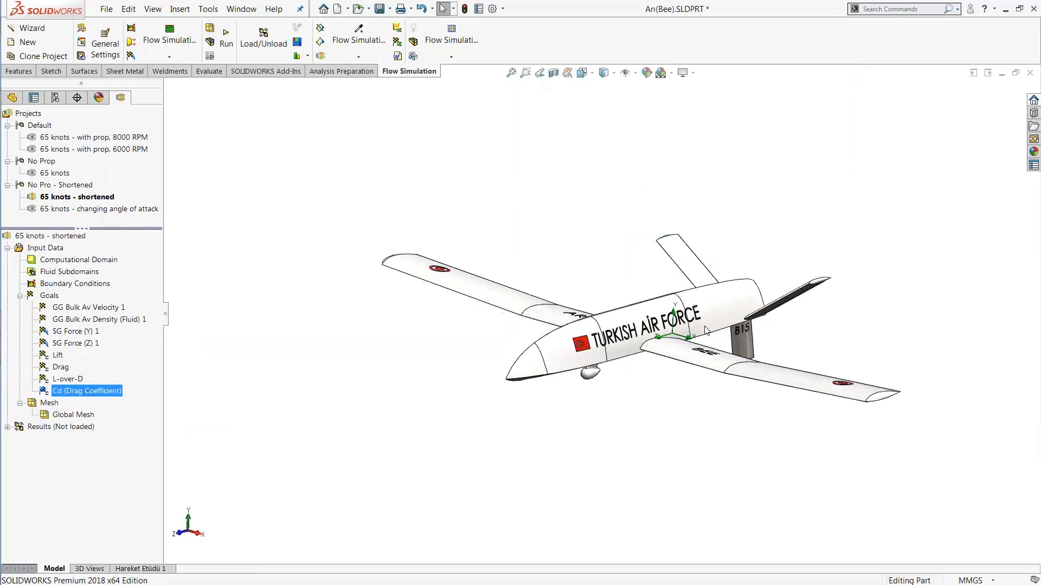
left_click(58, 355)
right_click(58, 356)
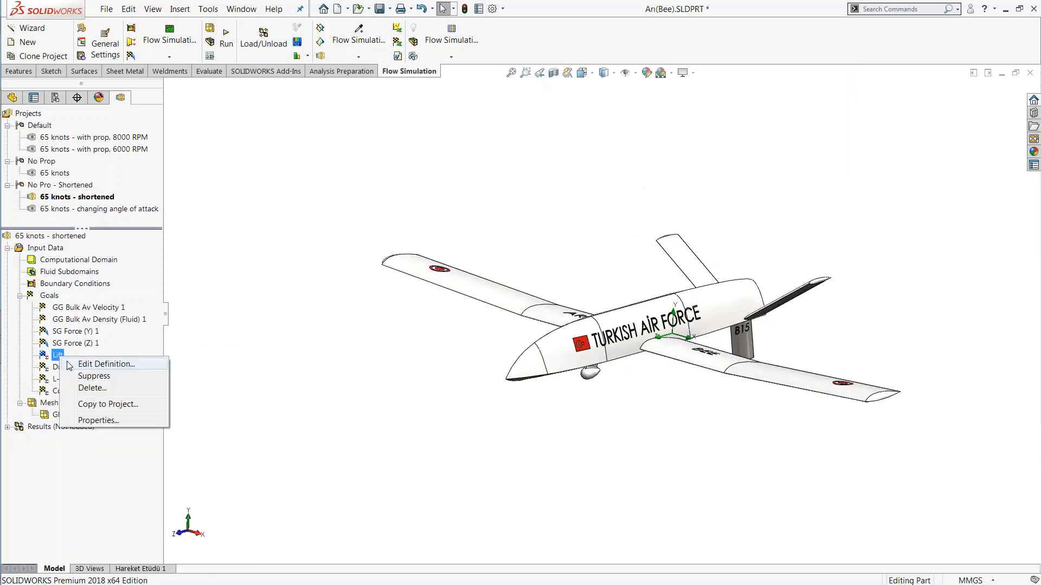
left_click(81, 363)
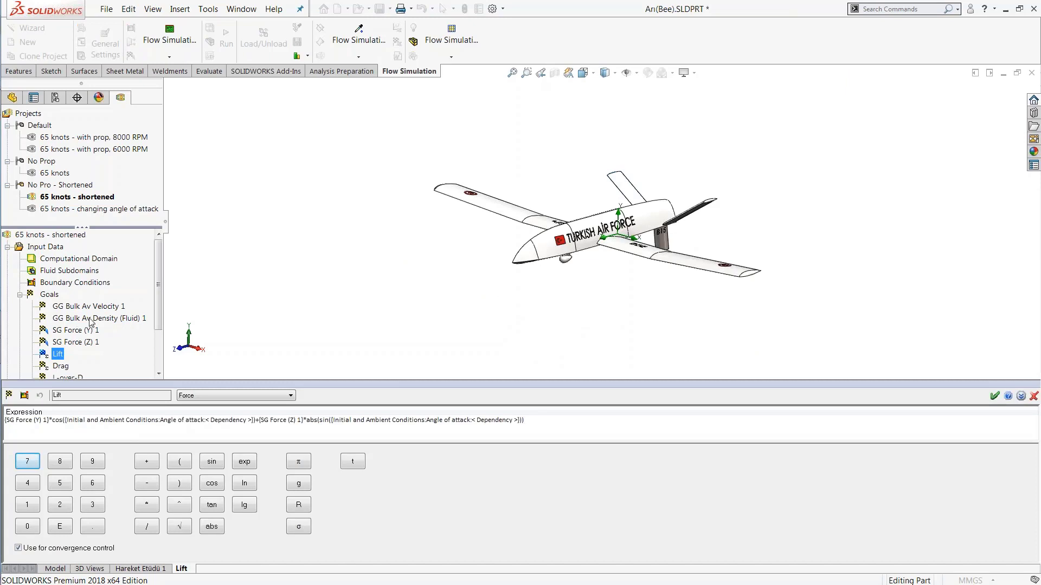
middle_click_drag(599, 202, 581, 193)
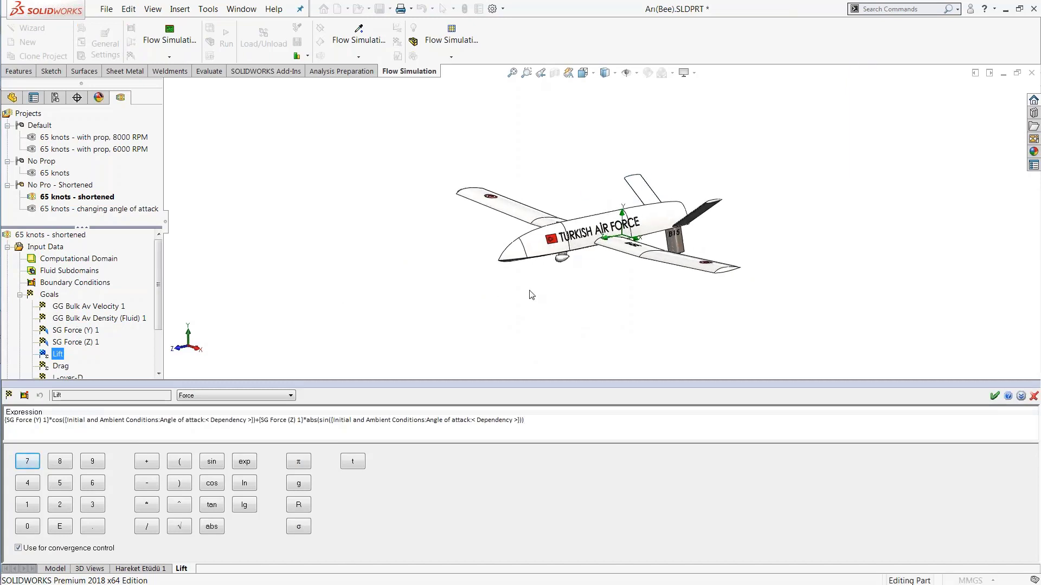
scroll(530, 290, "down", 1)
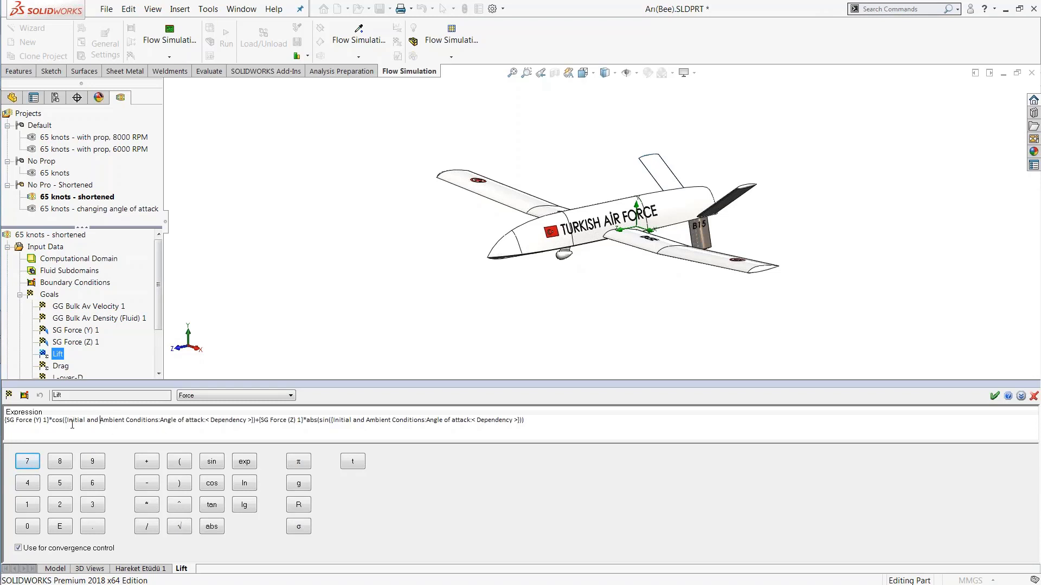
left_click_drag(64, 421, 250, 421)
left_click(246, 421)
middle_click_drag(658, 211, 593, 238)
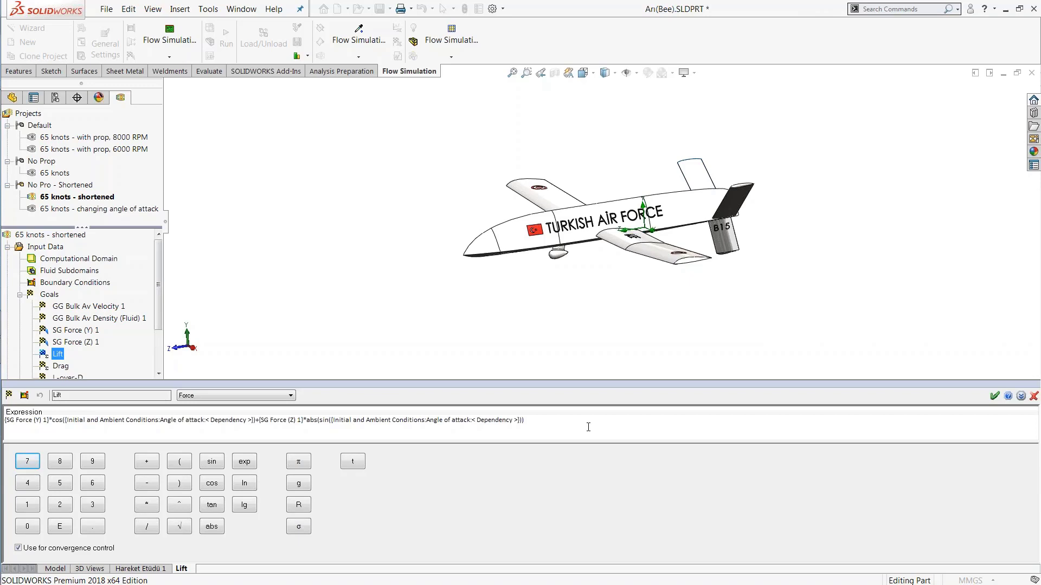
left_click(1033, 396)
middle_click_drag(490, 222, 781, 315)
scroll(781, 315, "down", 1)
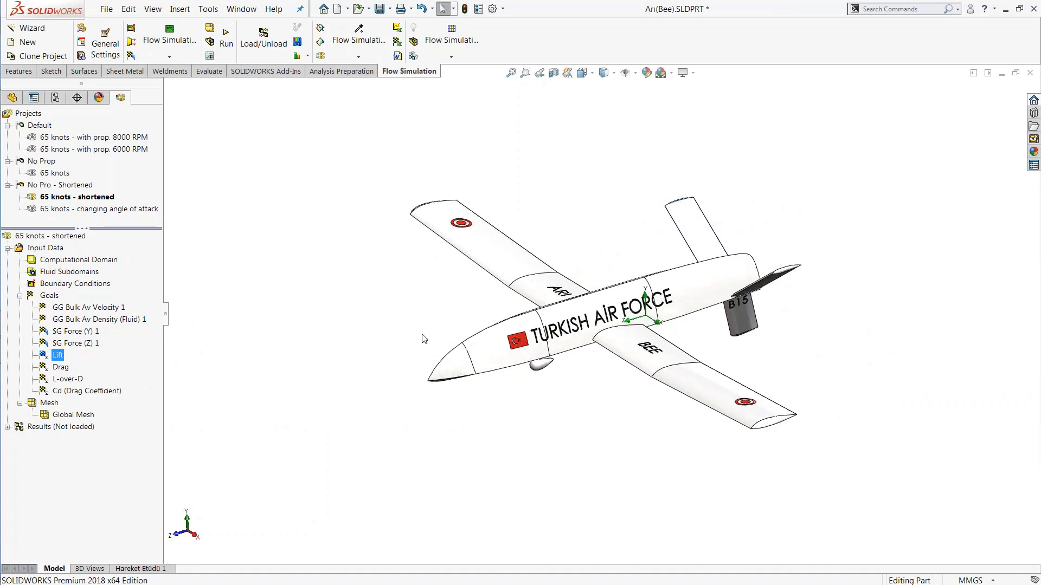
Activate the "65 knots - changing angle of attack" project again with no model geometry selected
right_click(131, 209)
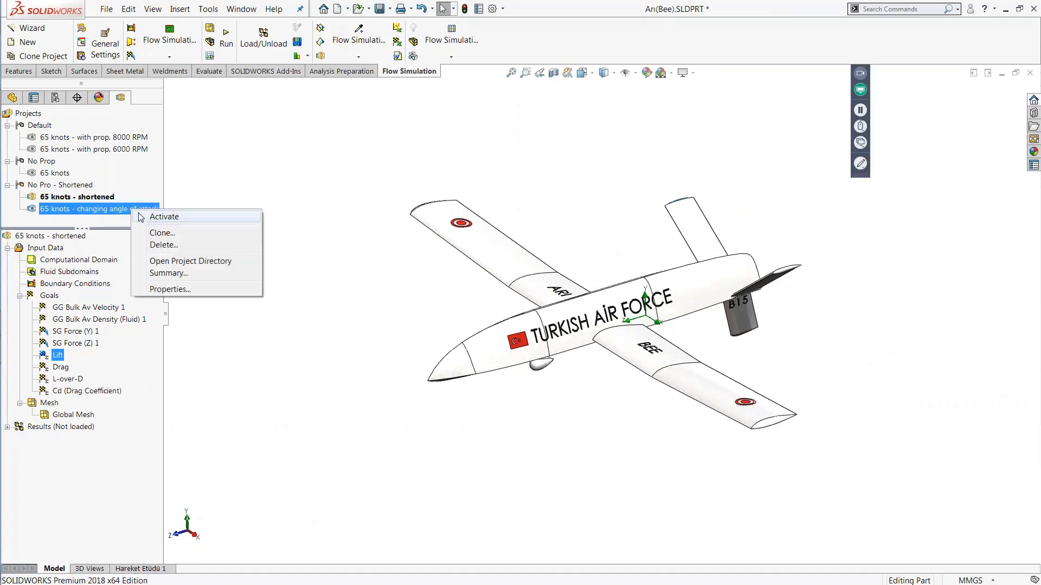
left_click(213, 216)
left_click(414, 212)
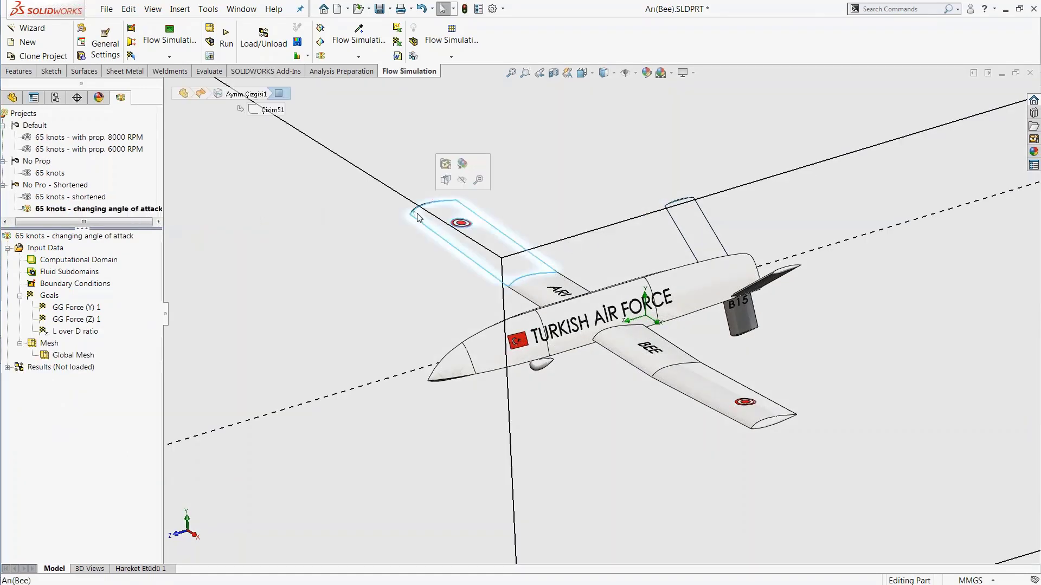
scroll(414, 212, "up", 7)
left_click(346, 215)
Preview the basic mesh in the global mesh settings and try a ratio factor of 2 at initial mesh level 3
left_click(211, 28)
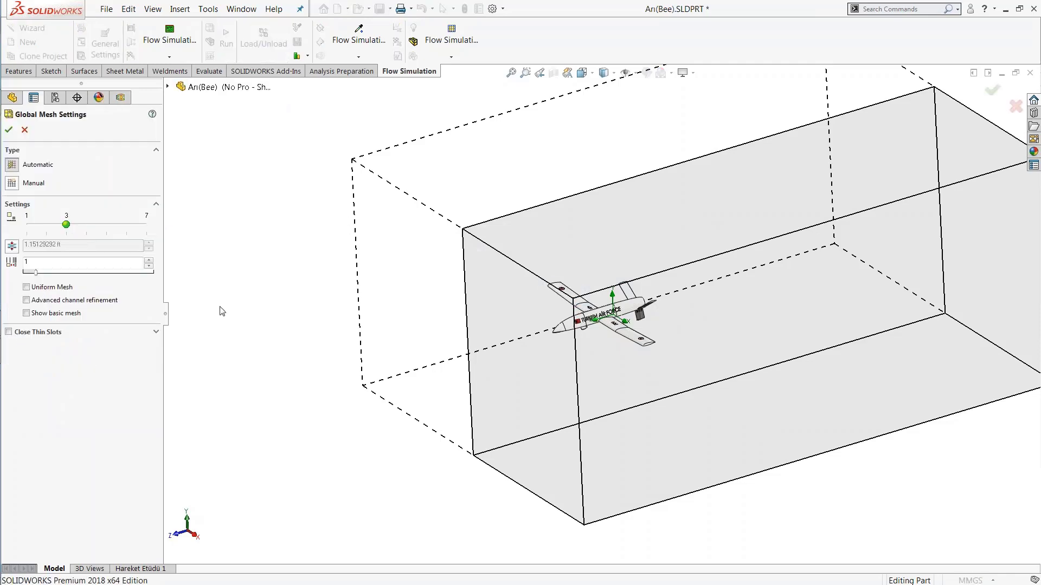
left_click(77, 314)
middle_click_drag(339, 311, 340, 269)
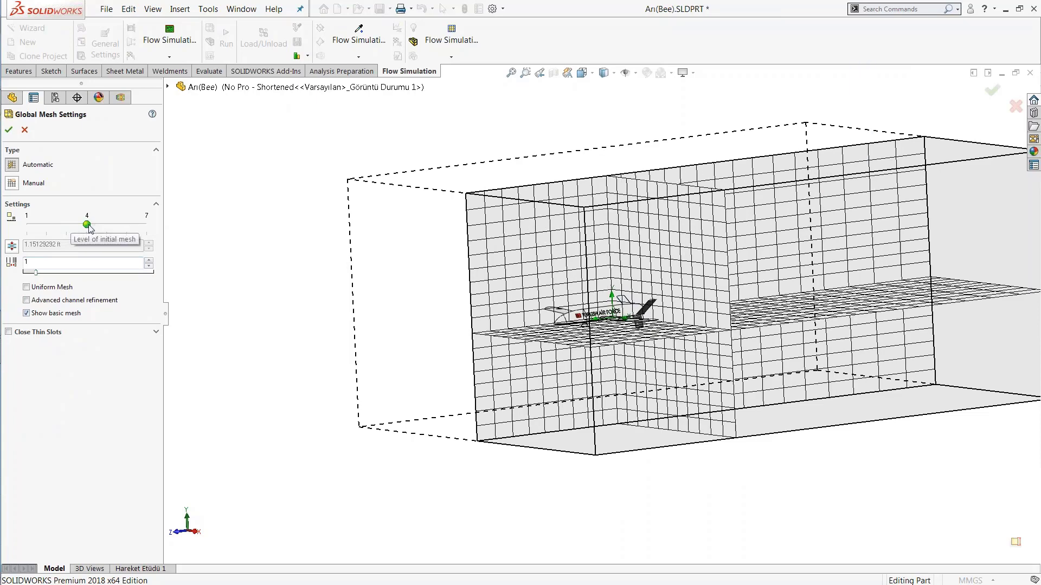
mouse_move(74, 228)
left_mouse_down()
mouse_move(95, 226)
mouse_move(70, 228)
left_mouse_up()
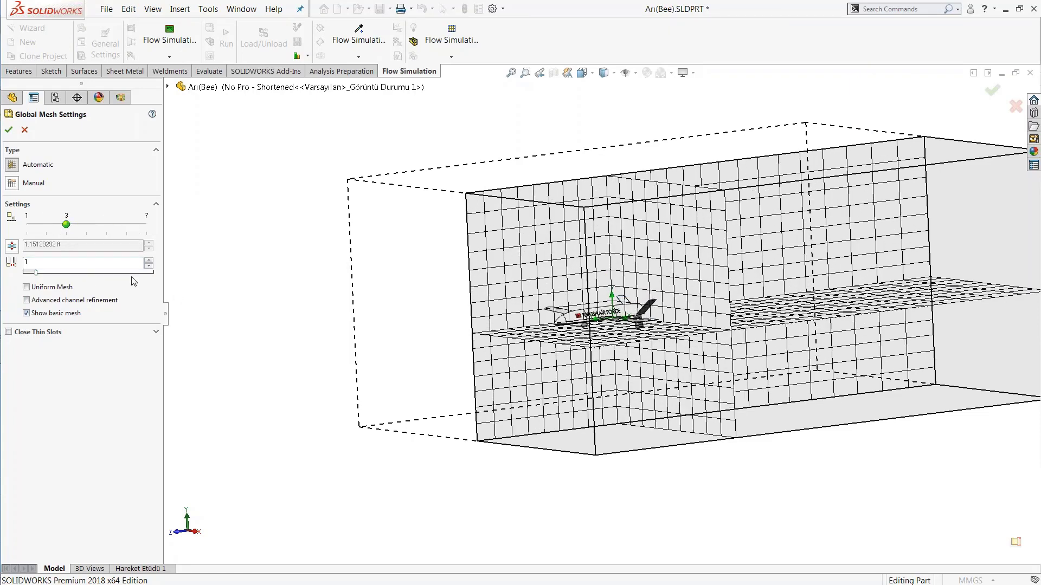
left_click(102, 265)
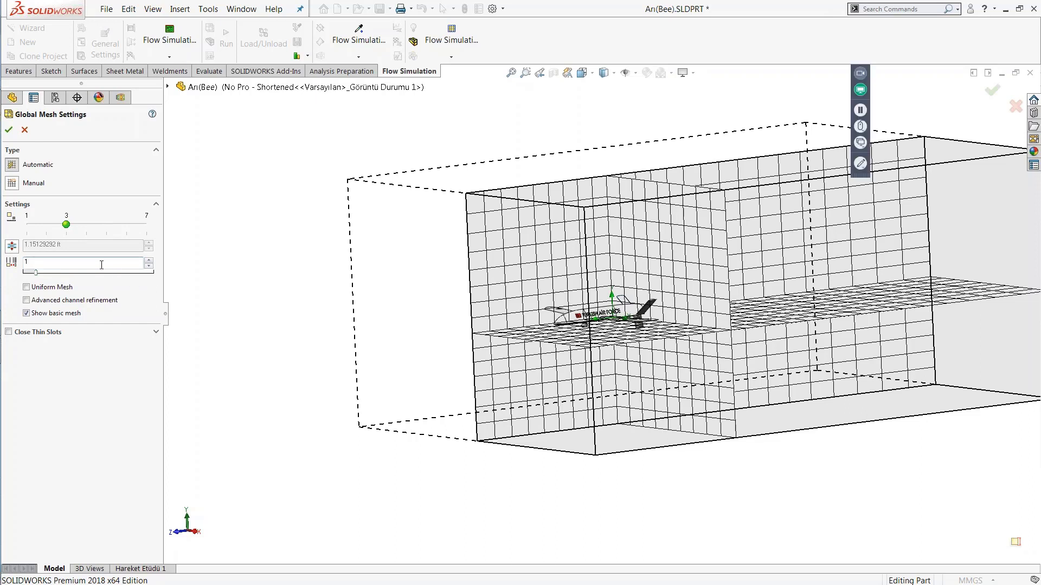
type("2")
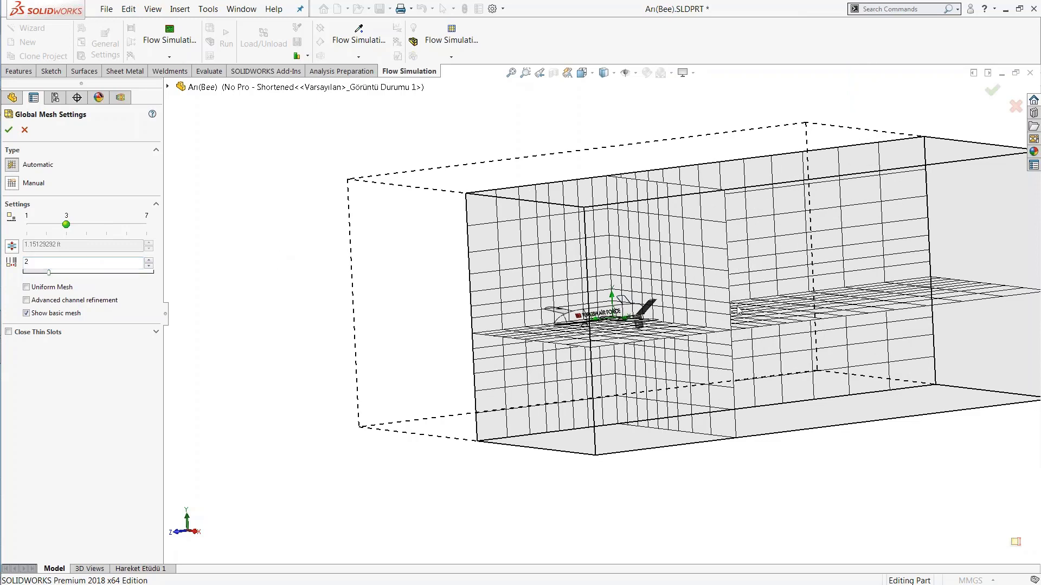
Try initial mesh levels 4 and 5 on the previewed basic mesh and discard the global mesh changes
middle_click_drag(718, 300, 679, 295)
left_click(95, 224)
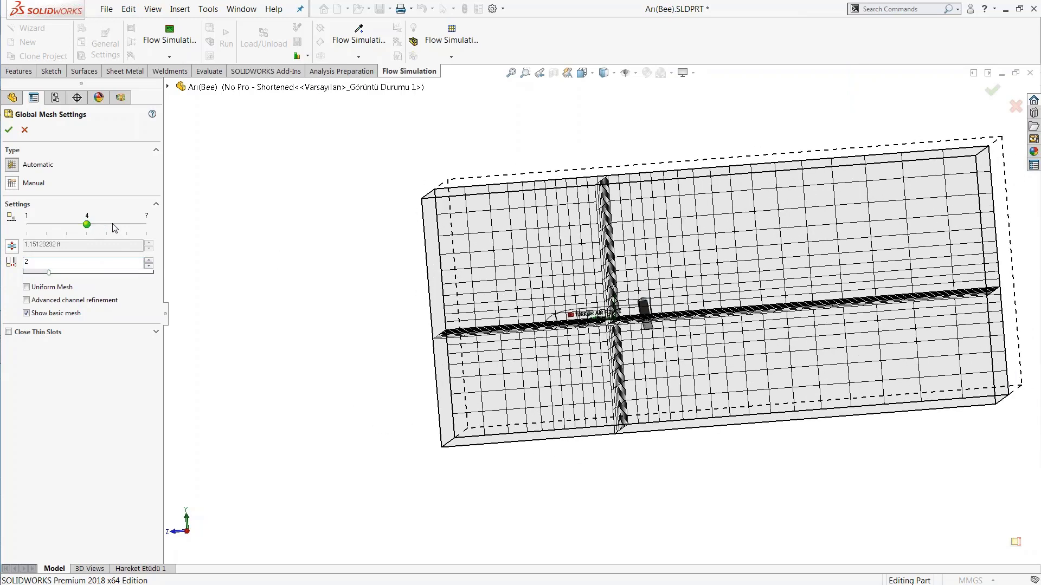
left_click(112, 224)
middle_click_drag(351, 254, 425, 269)
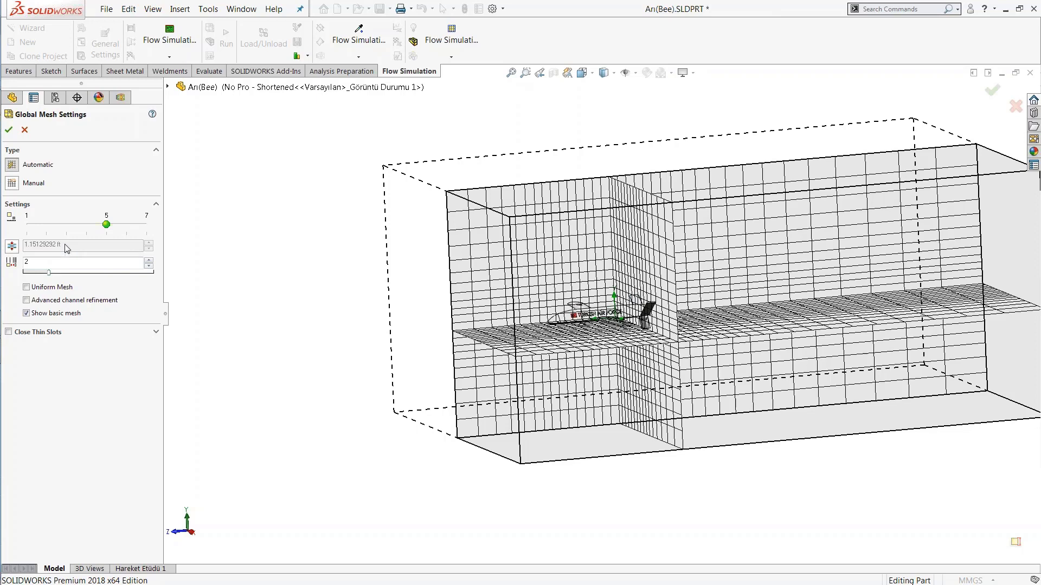
mouse_move(237, 230)
middle_mouse_down()
mouse_move(260, 253)
mouse_move(244, 244)
middle_mouse_up()
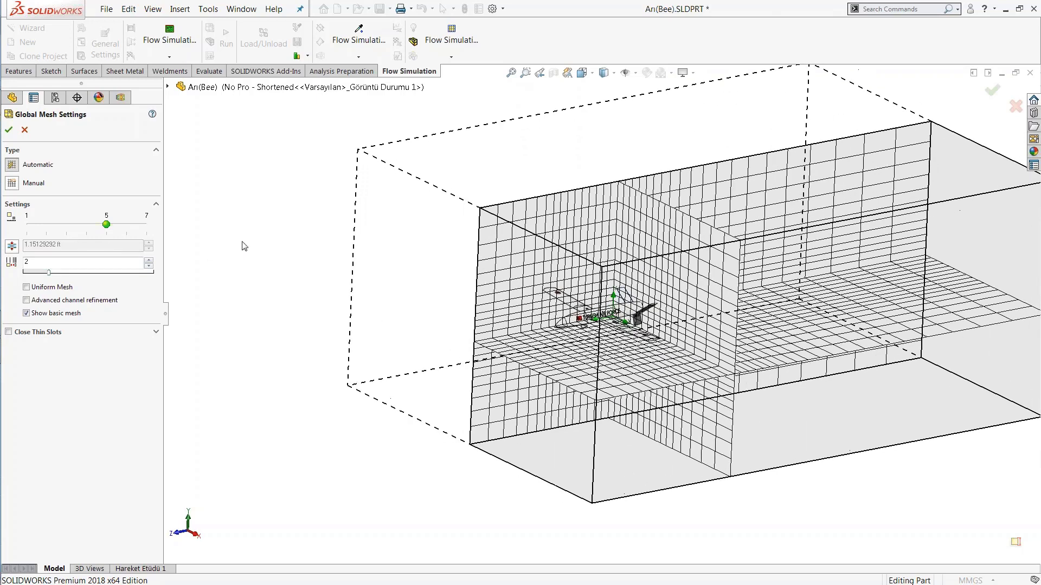
left_click(24, 129)
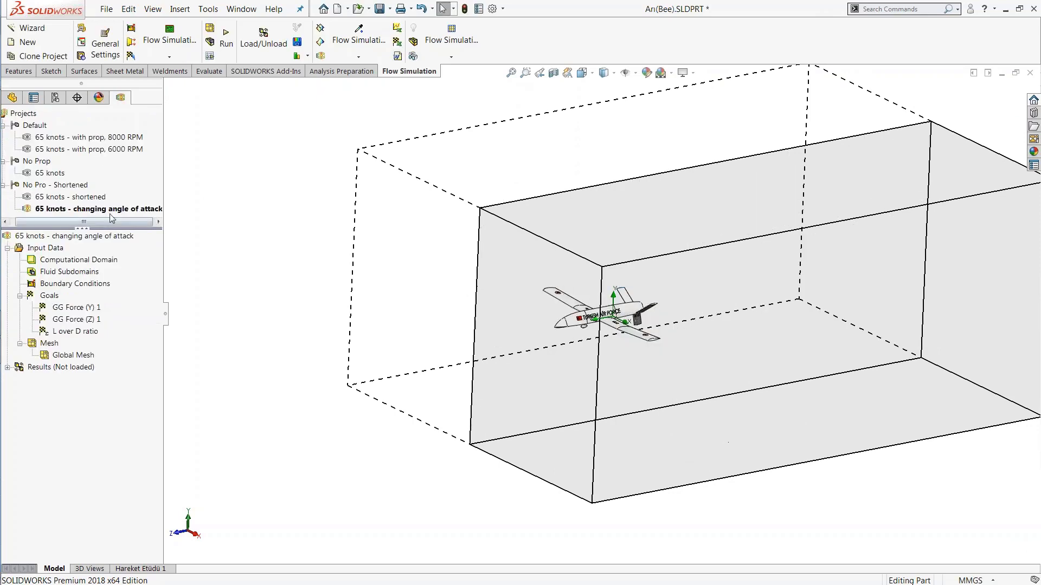
Run a new calculation on this computer using all cores and bring the solver window to the front
left_click(228, 48)
left_click_drag(450, 209, 138, 209)
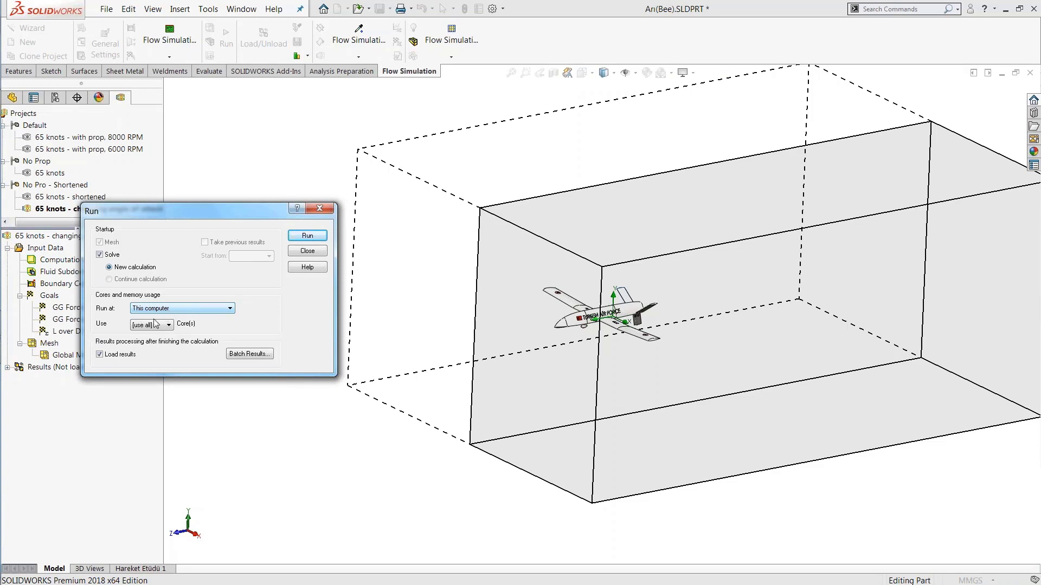
left_click(214, 311)
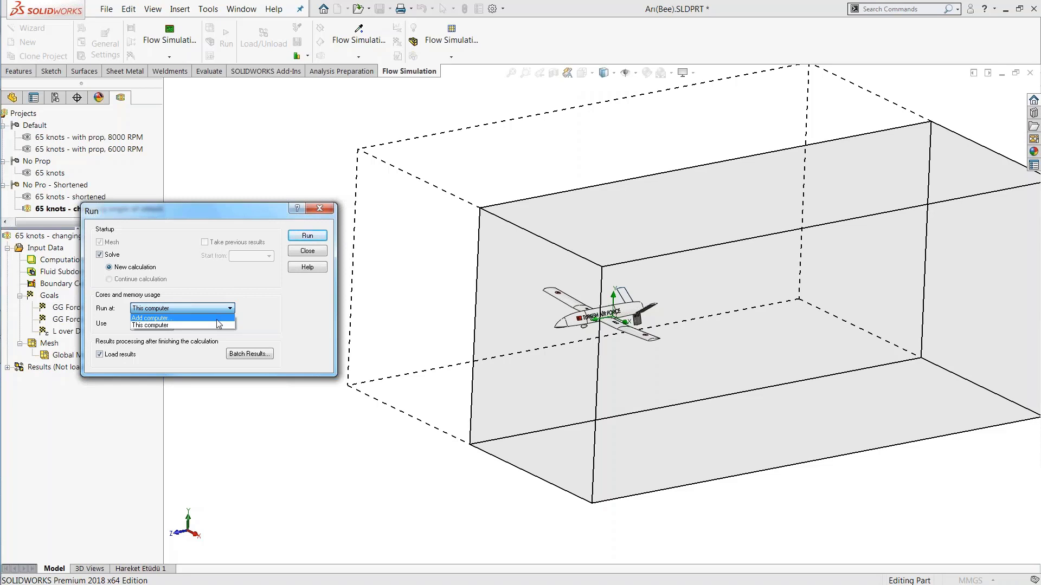
left_click(310, 306)
left_click(310, 238)
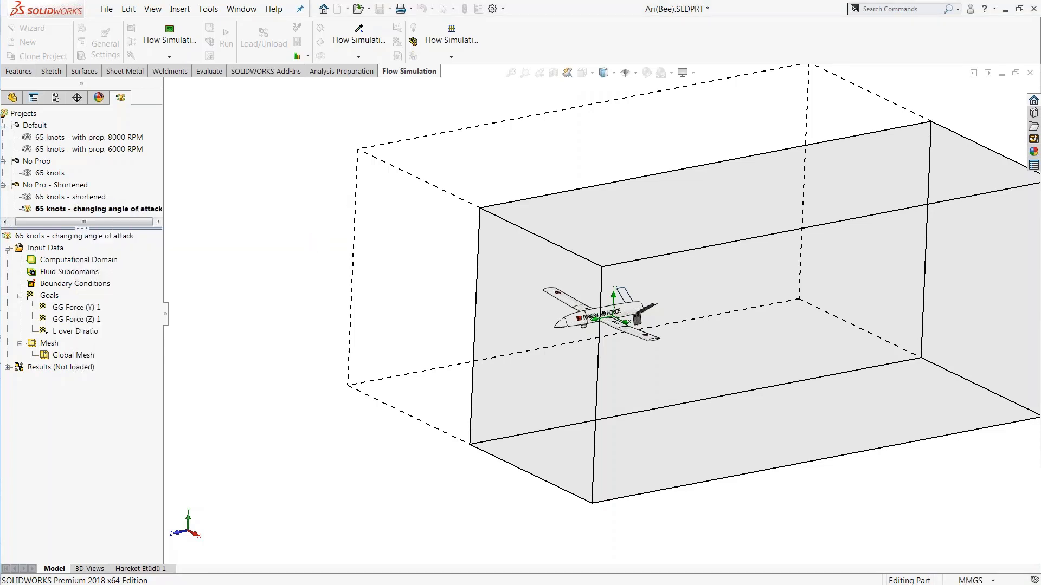
mouse_move(2, 384)
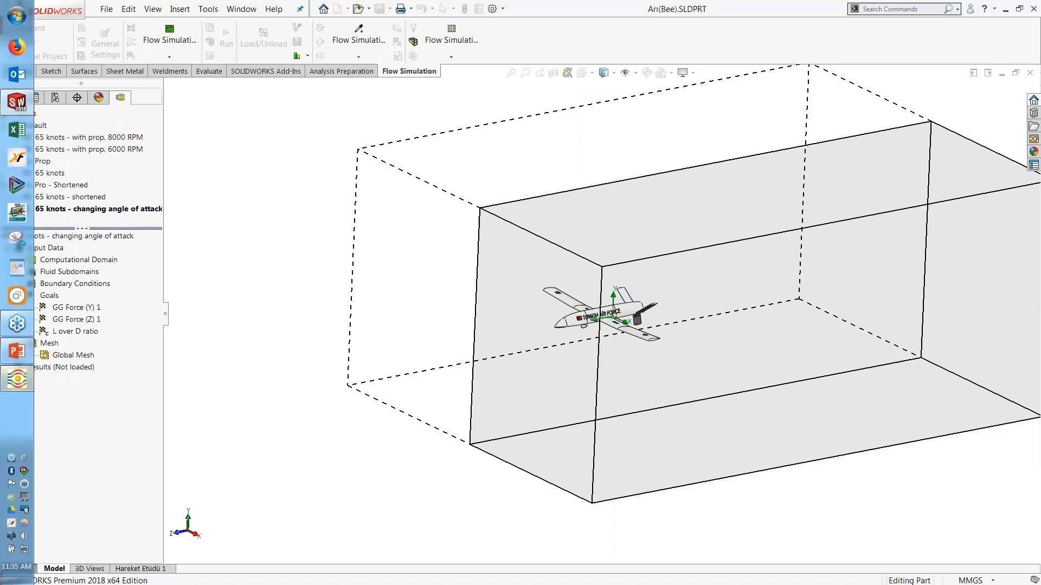
left_click(3, 383)
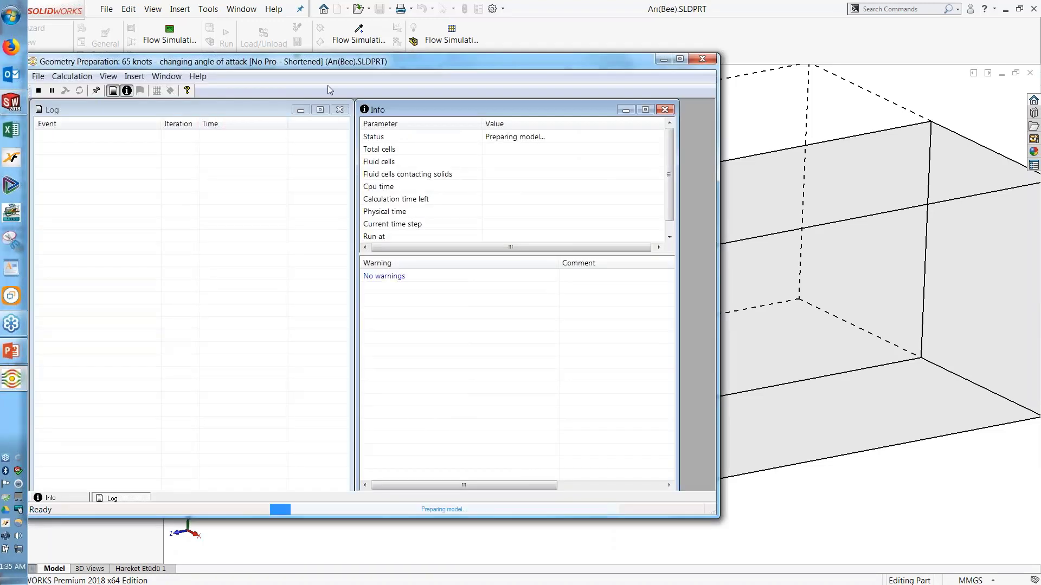
left_click_drag(340, 66, 375, 68)
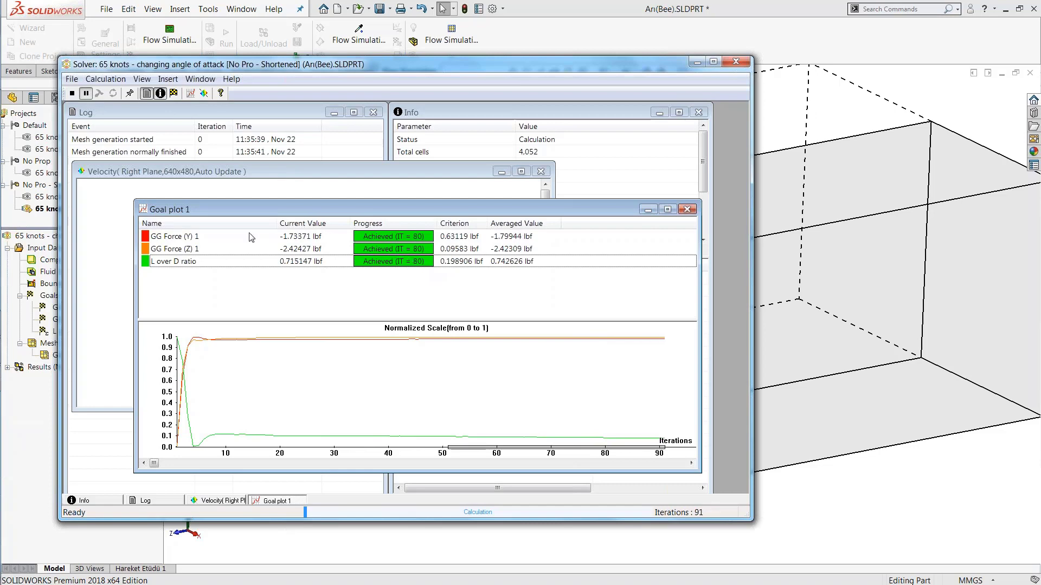
Close the velocity preview to review the goal plot through its latest iterations, and end the solver run
left_click(347, 171)
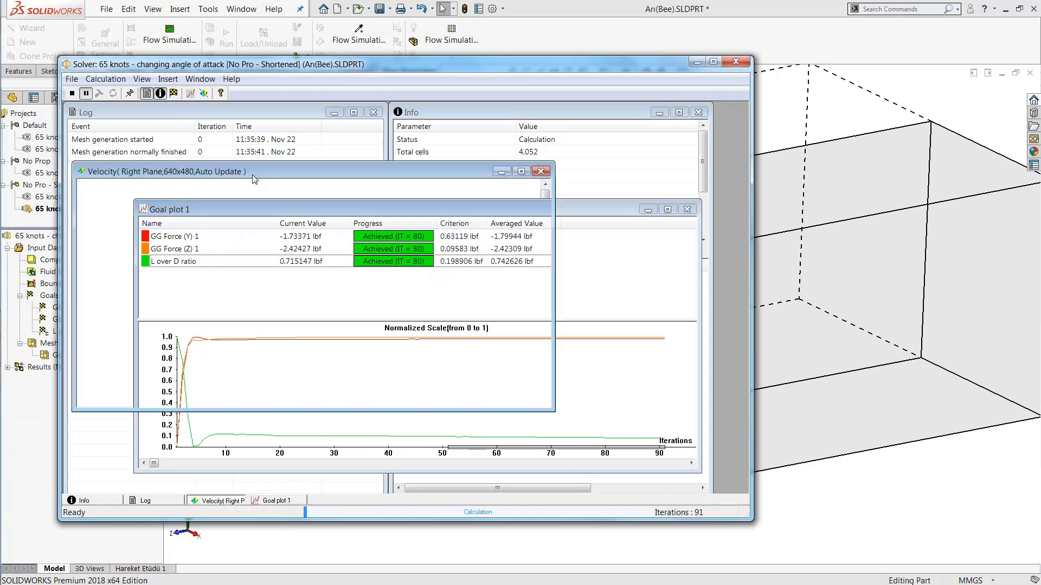
left_click(540, 172)
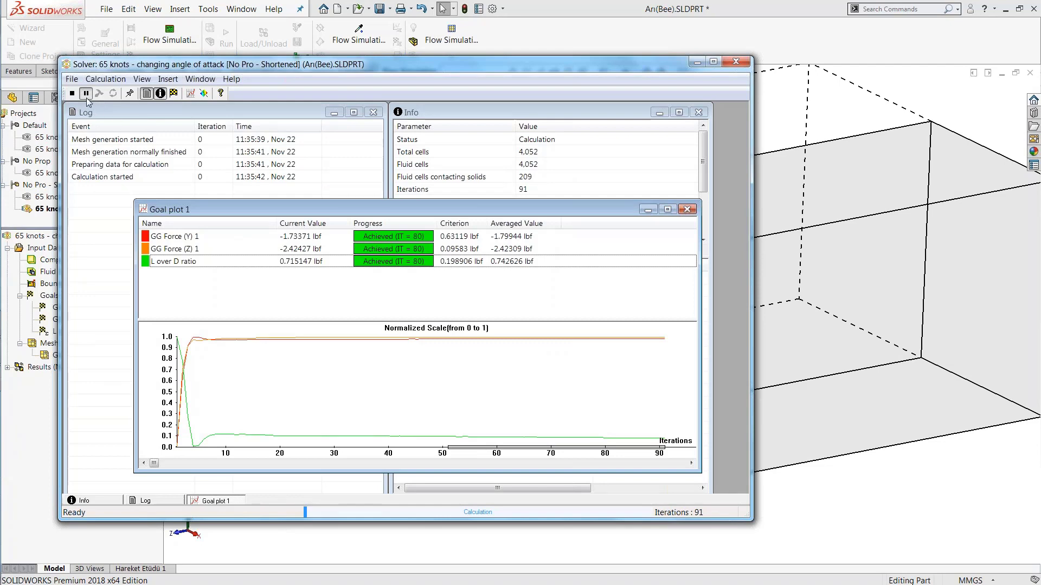
left_click_drag(439, 210, 408, 235)
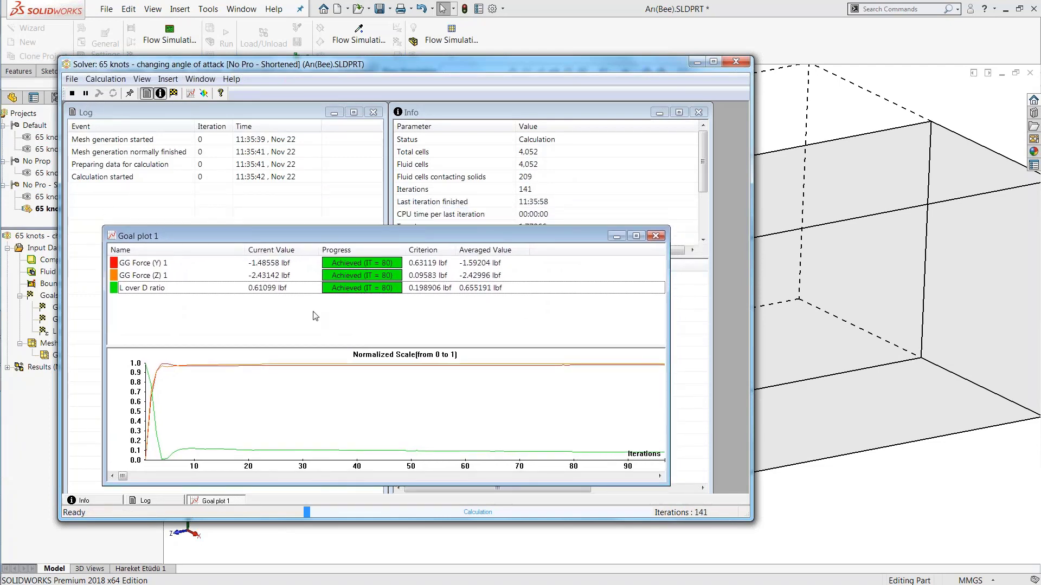
left_click(637, 477)
left_click(637, 477)
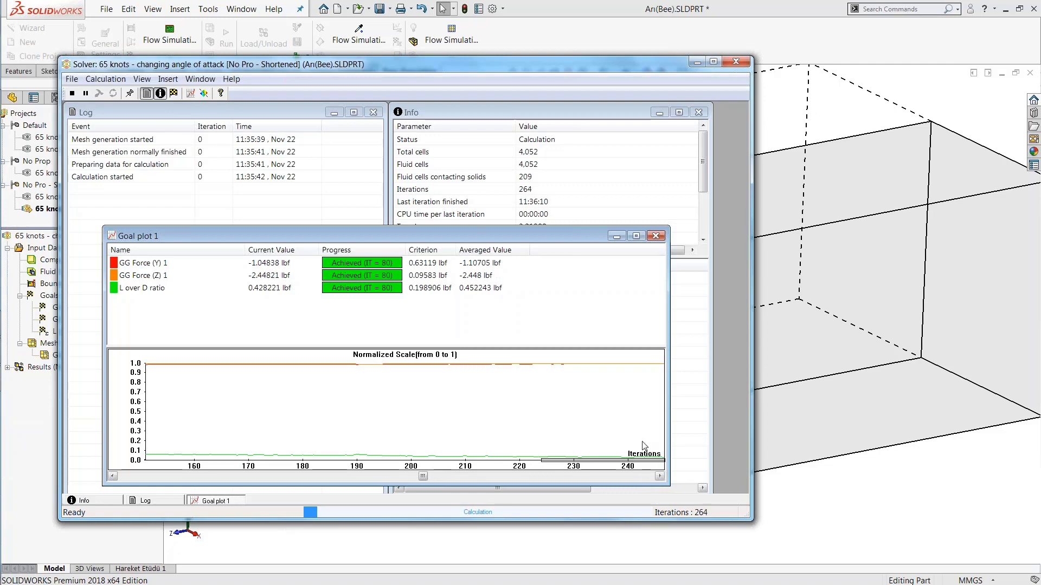
left_click(736, 62)
left_click(408, 328)
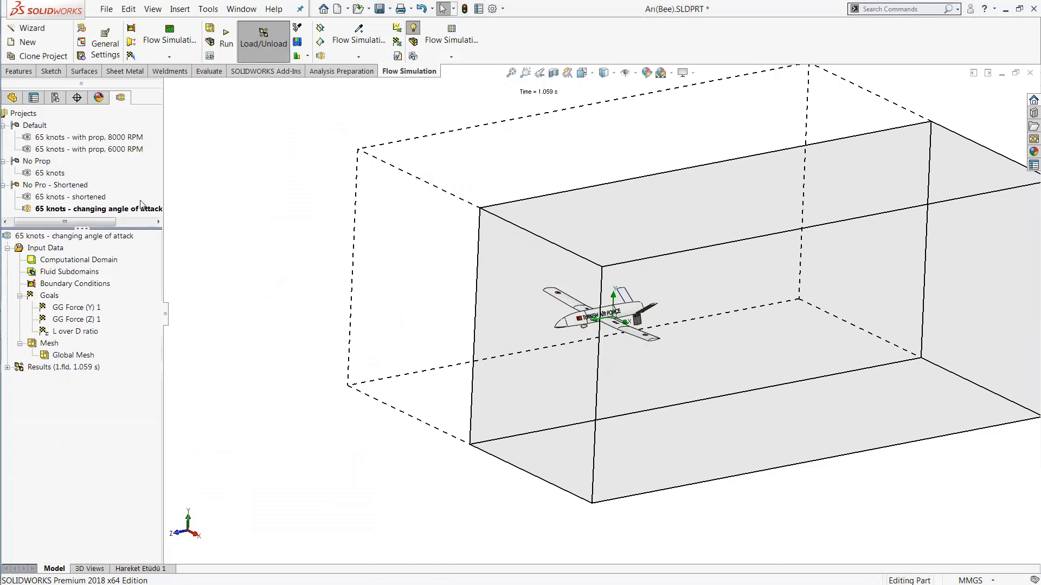
Activate the "65 knots" project of the No Prop configuration and load its results
right_click(53, 173)
left_click(87, 180)
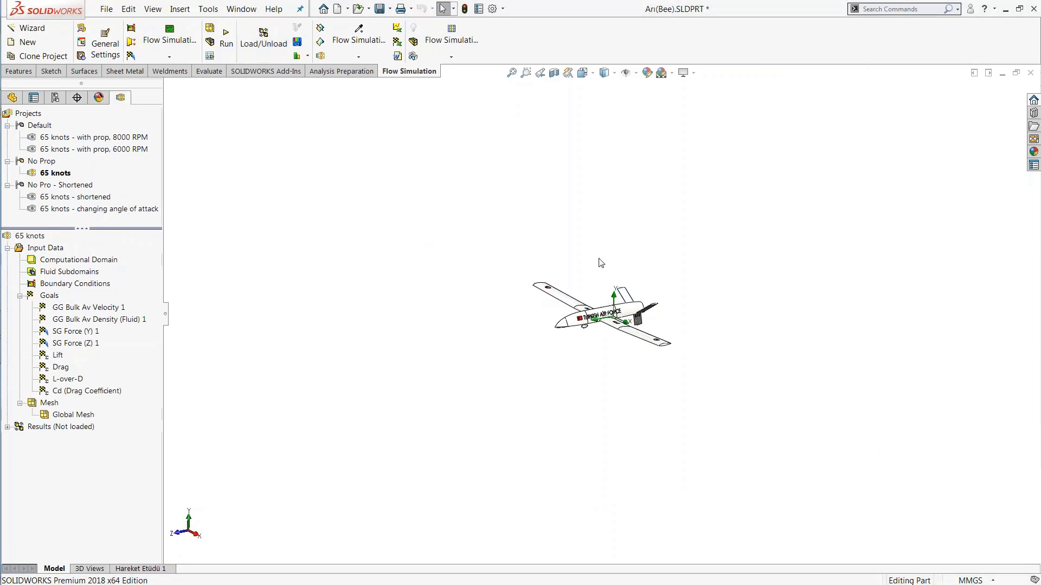
left_click(263, 39)
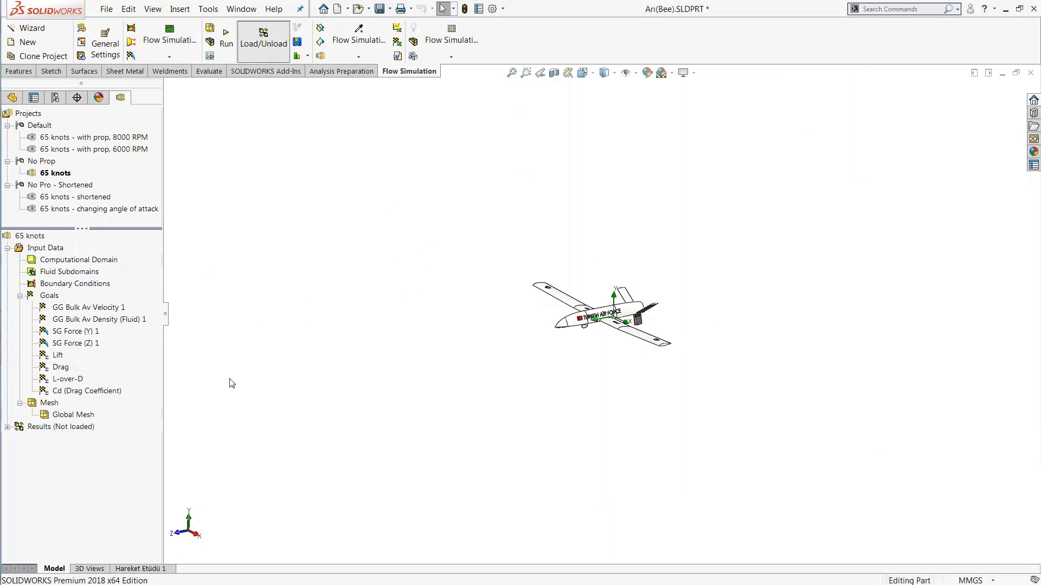
Open the results summary of the 65 knots project, check the CPU time and total cell count, and close it
right_click(77, 428)
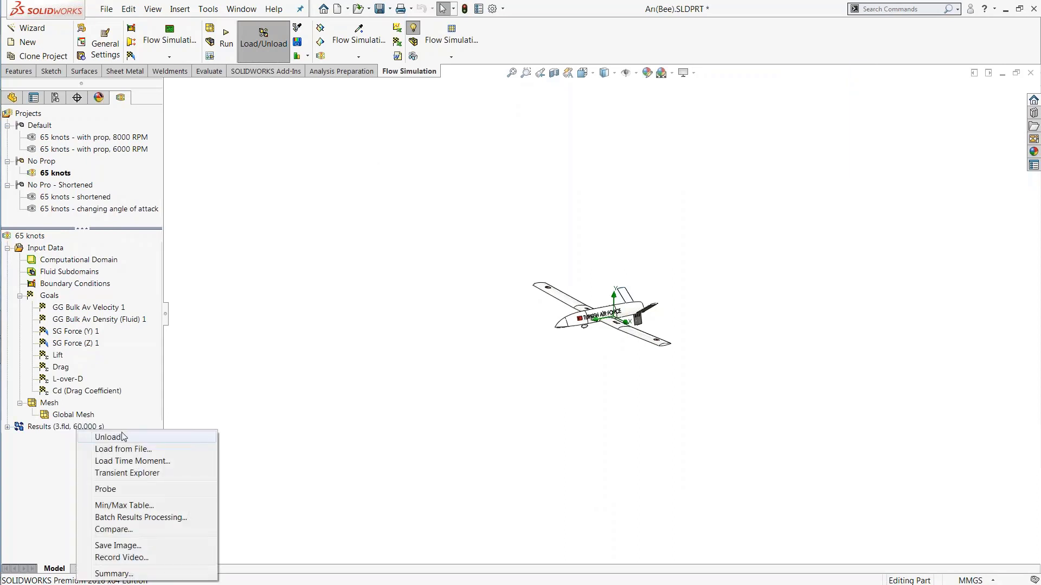
left_click(126, 575)
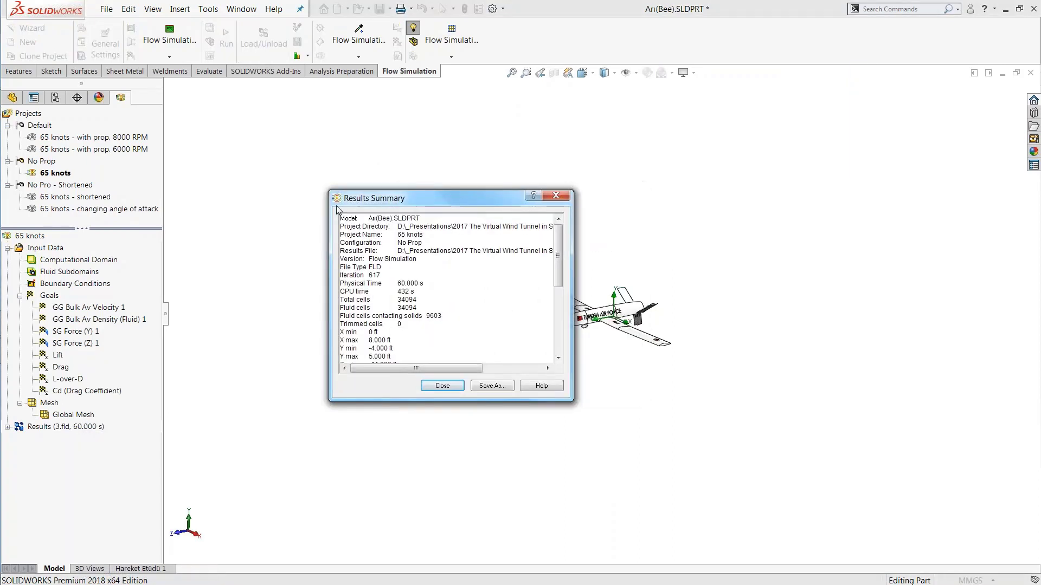
left_click_drag(336, 205, 244, 213)
left_click_drag(328, 299, 301, 302)
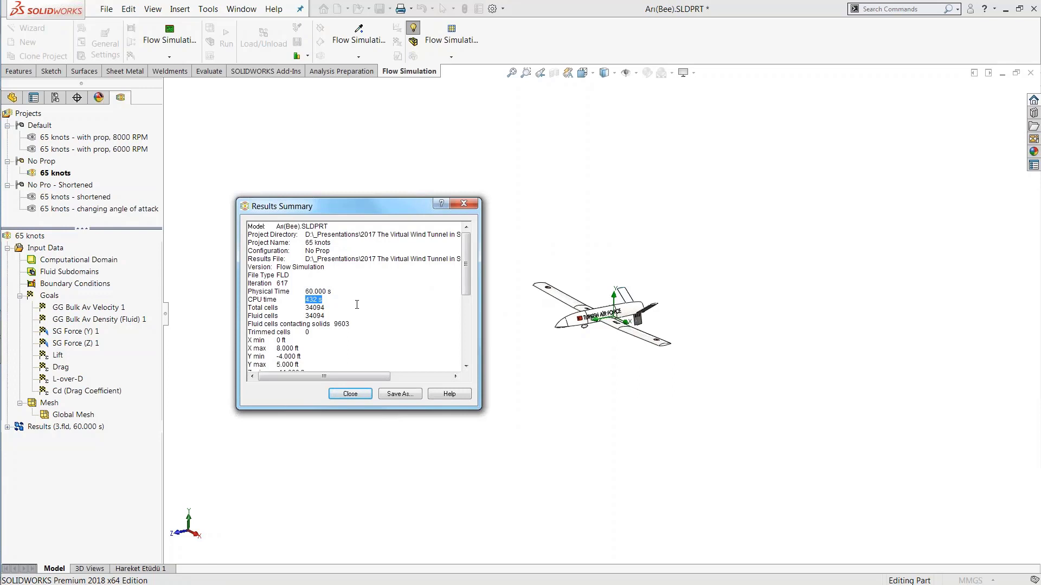
mouse_move(326, 310)
left_mouse_down()
mouse_move(278, 314)
mouse_move(327, 310)
left_mouse_up()
left_click(320, 309)
left_click(464, 204)
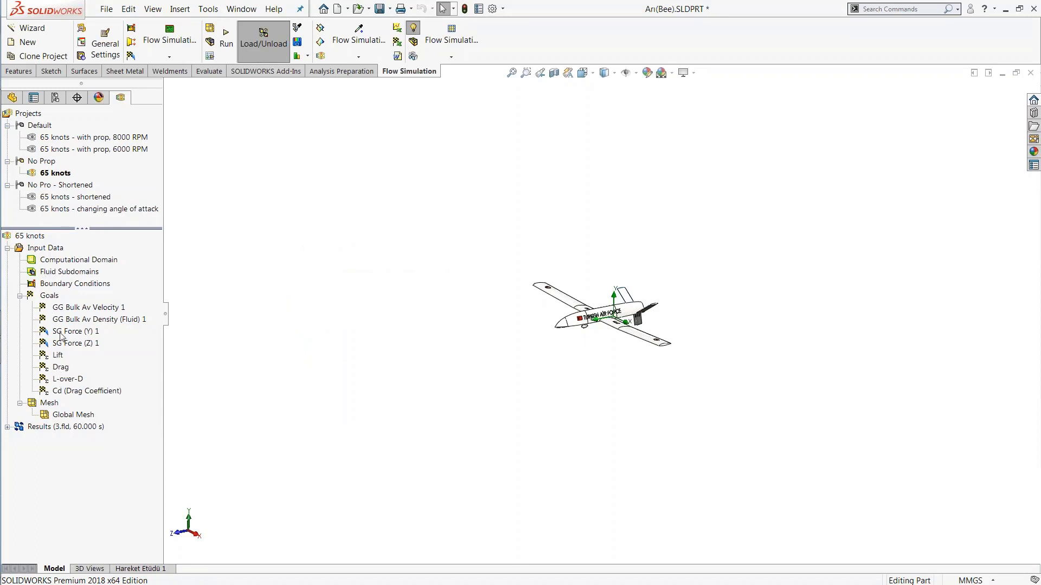
Collapse the input data, expand the results, and show Goal Plot 1 for Lift, Drag, L-over-D and Cd against physical time
left_click(8, 248)
left_click(8, 260)
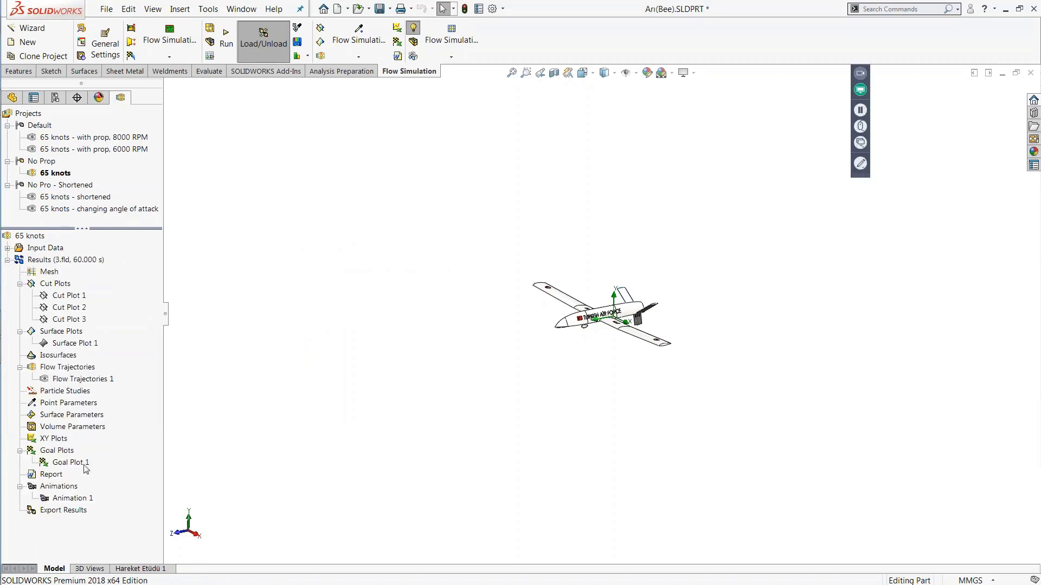
right_click(73, 464)
right_click(64, 453)
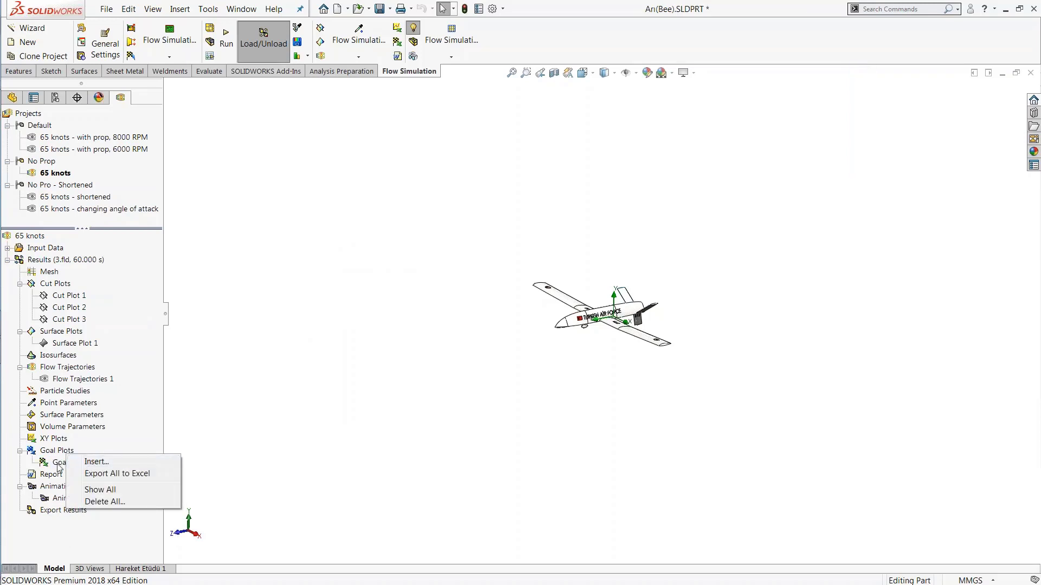
right_click(60, 464)
left_click(108, 469)
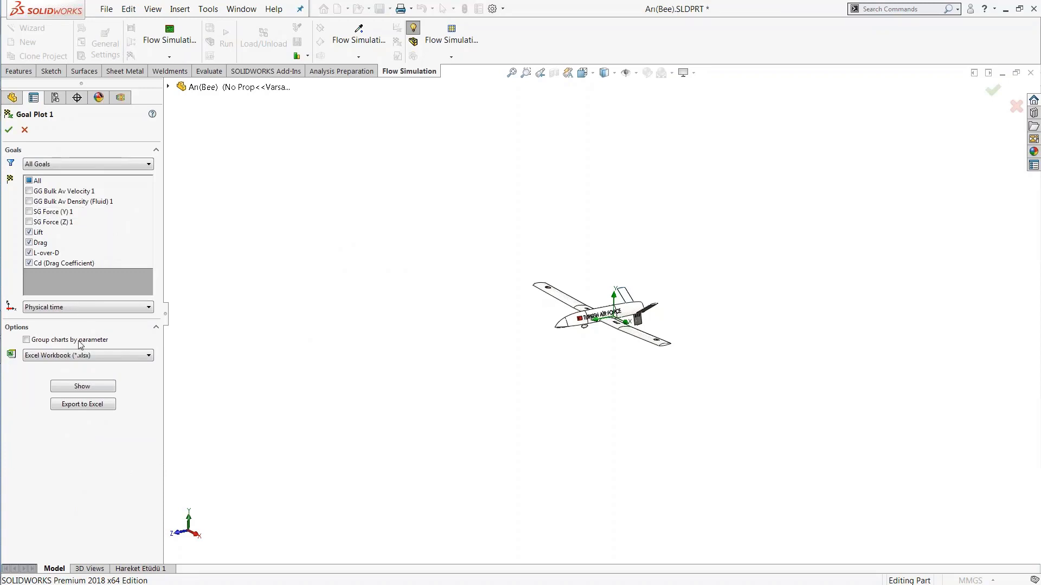
left_click(96, 387)
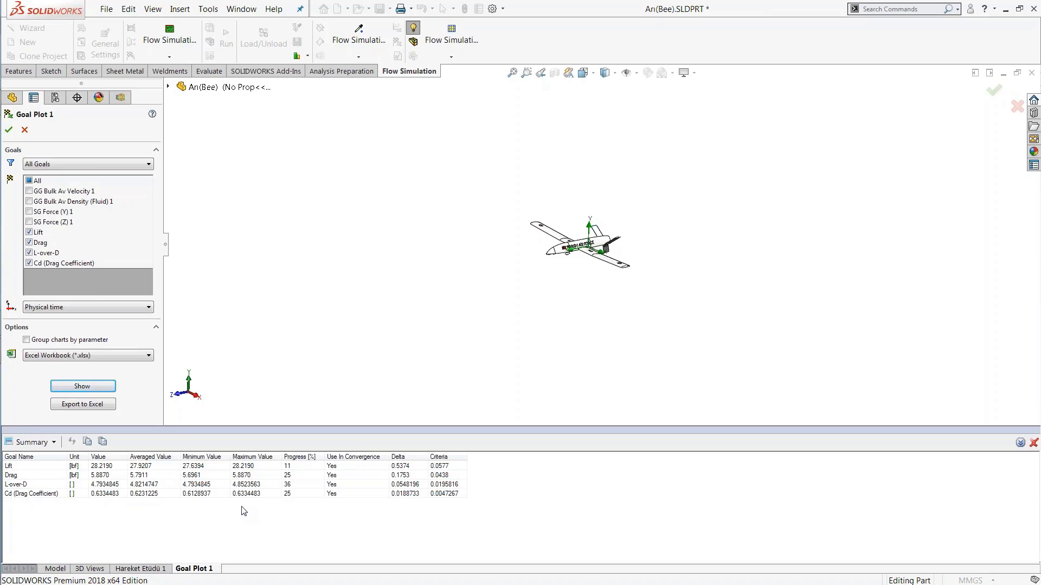
View the goal plot results as History charts and leave the goal plot definition
scroll(582, 222, "down", 5)
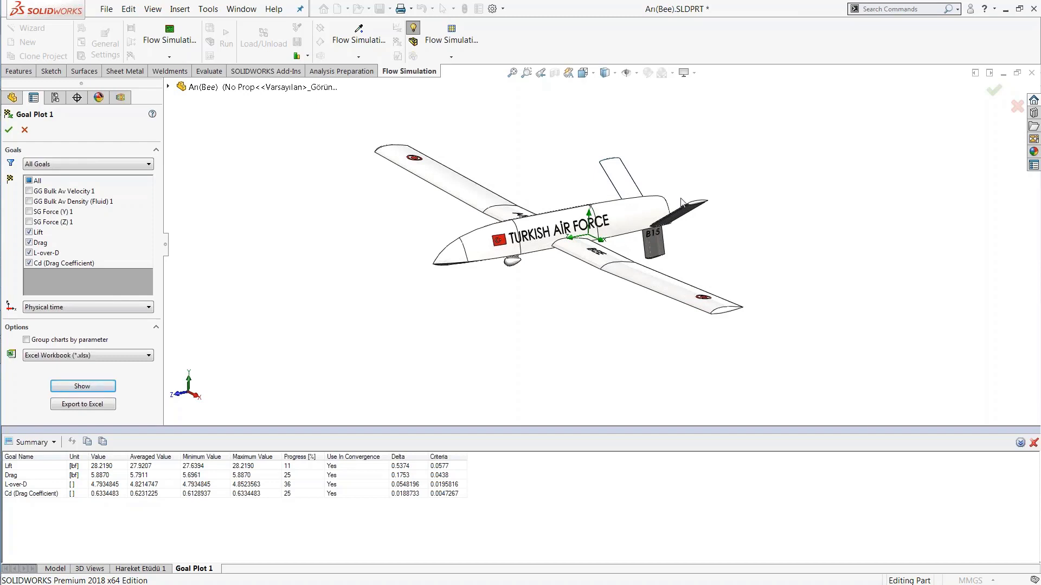
left_click(42, 443)
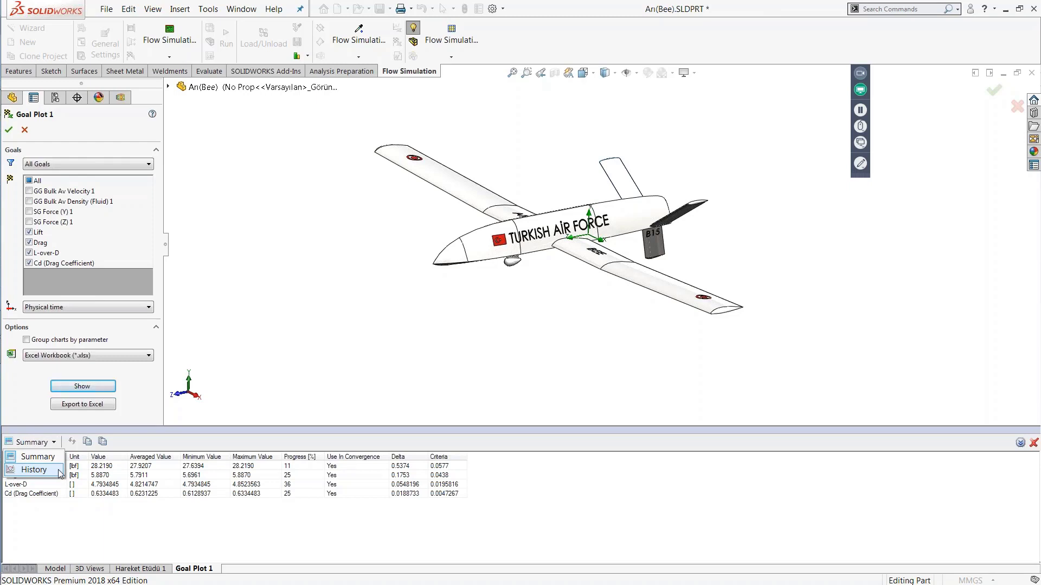
left_click(34, 470)
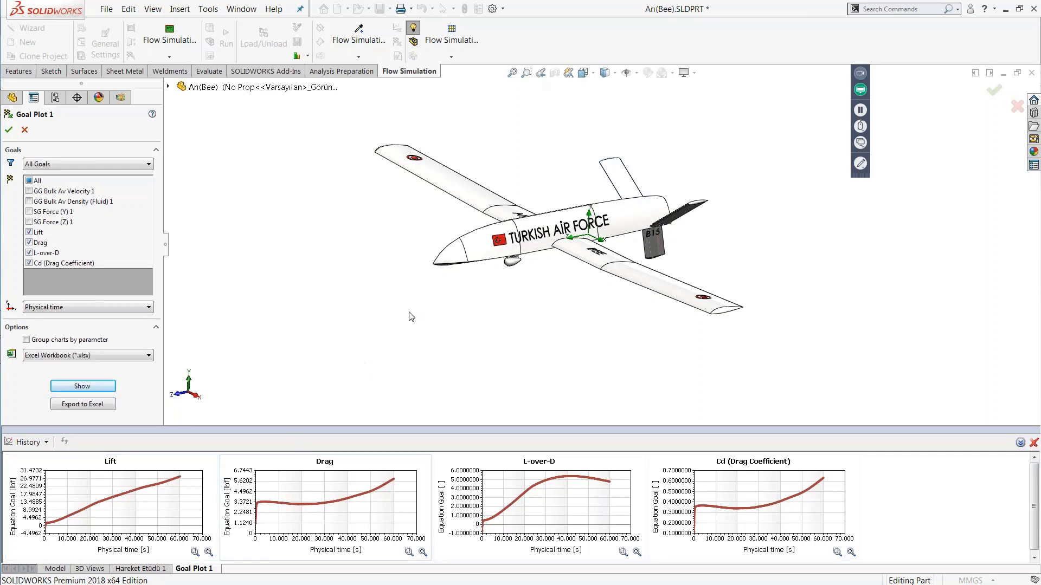
left_click(24, 129)
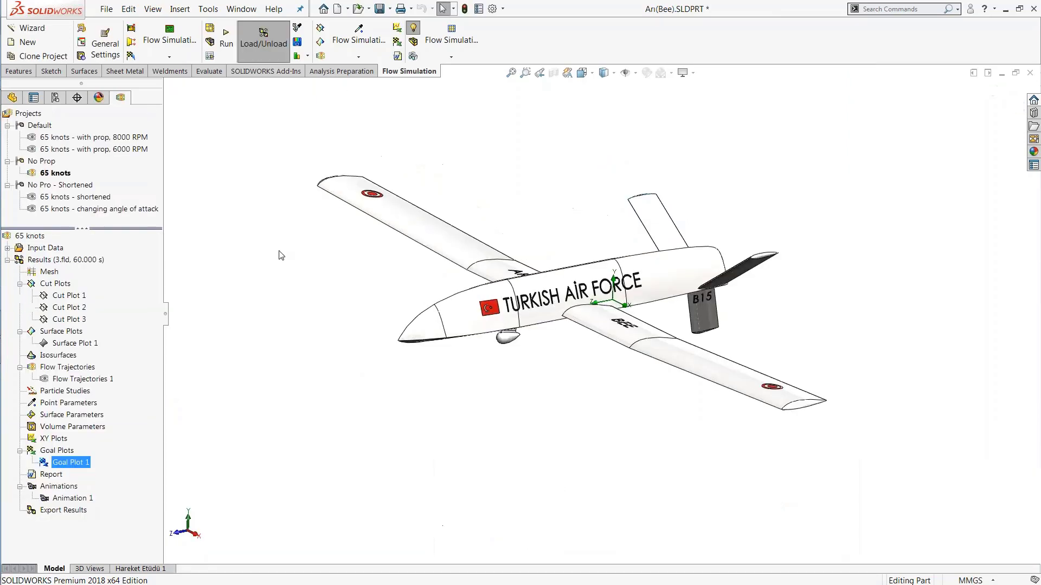
Preview Cut Plot 1 to examine the computational mesh around the UAV on the Right plane
right_click(64, 297)
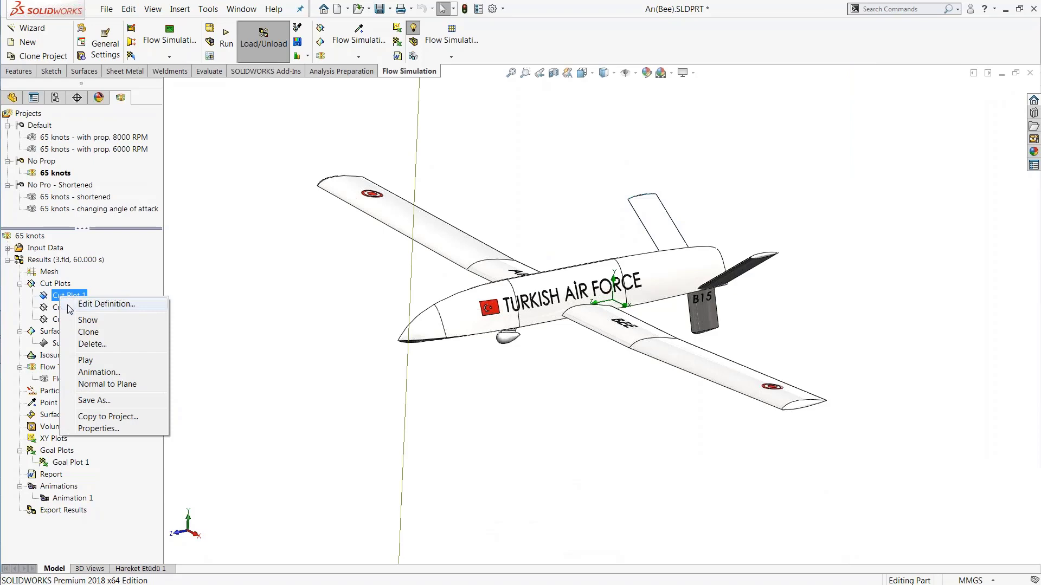
left_click(71, 305)
scroll(261, 225, "up", 2)
middle_click_drag(273, 230, 289, 257)
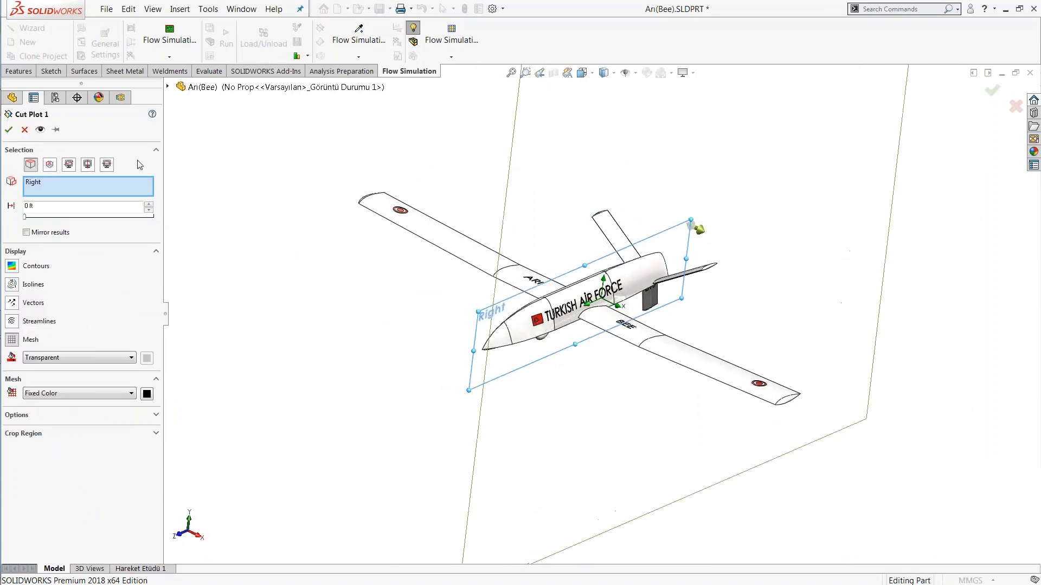
left_click(40, 129)
key("f")
middle_click_drag(444, 235, 416, 181)
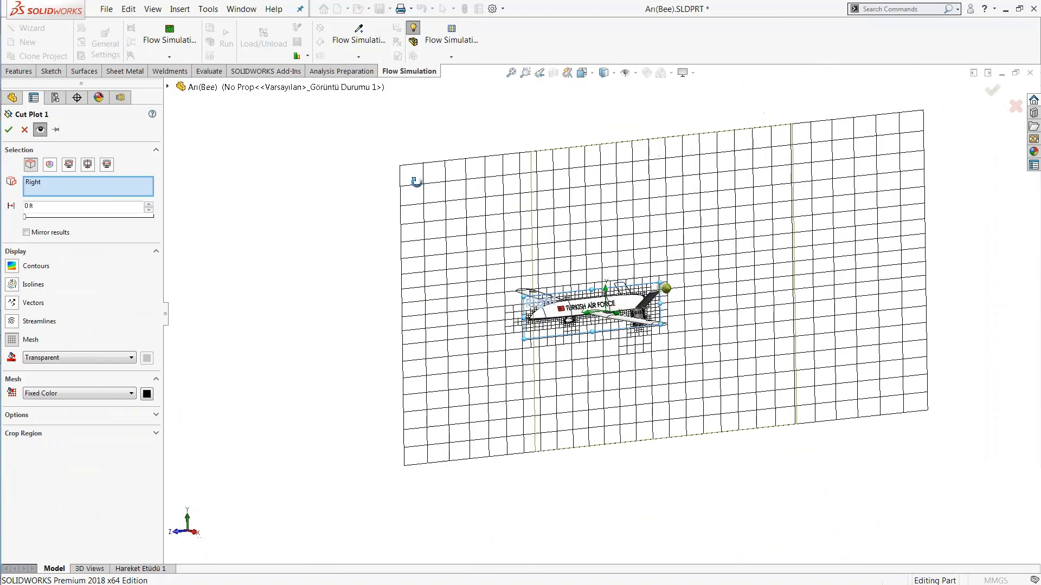
scroll(623, 326, "down", 3)
scroll(624, 327, "down", 2)
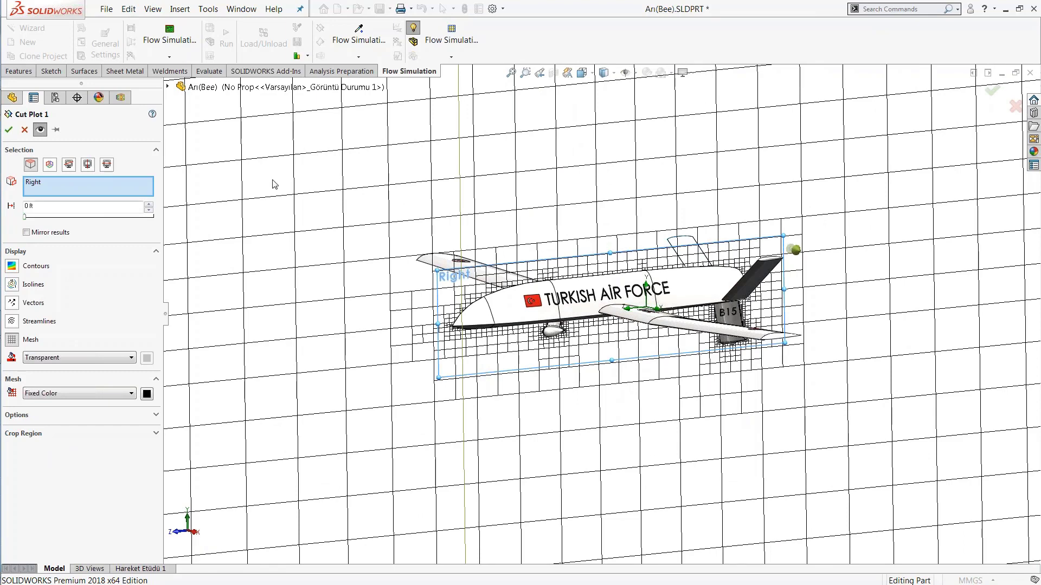
Preview Cut Plot 2's pressure contours on the Front plane, move the legend clear of the model, and examine the pressure around the wing
left_click(80, 299)
right_click(80, 301)
left_click(92, 311)
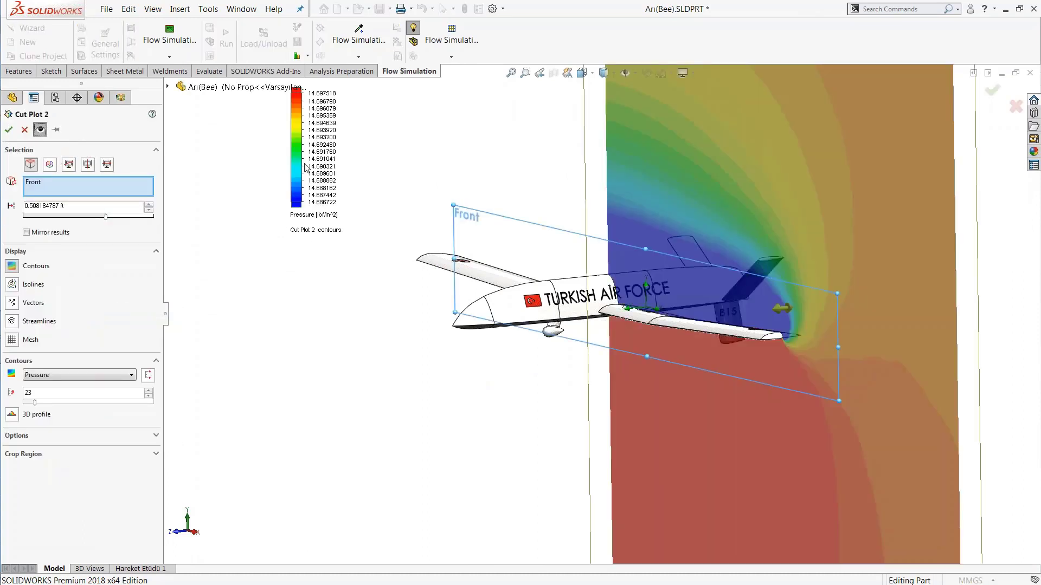
left_click_drag(296, 157, 222, 253)
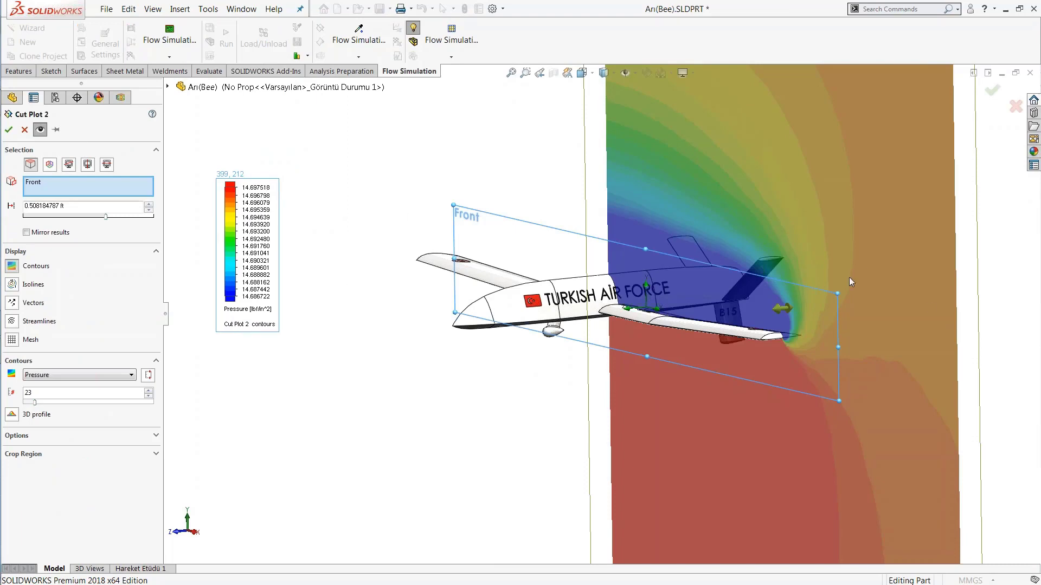
middle_click_drag(519, 209, 618, 218)
scroll(840, 283, "up", 3)
scroll(838, 284, "down", 4)
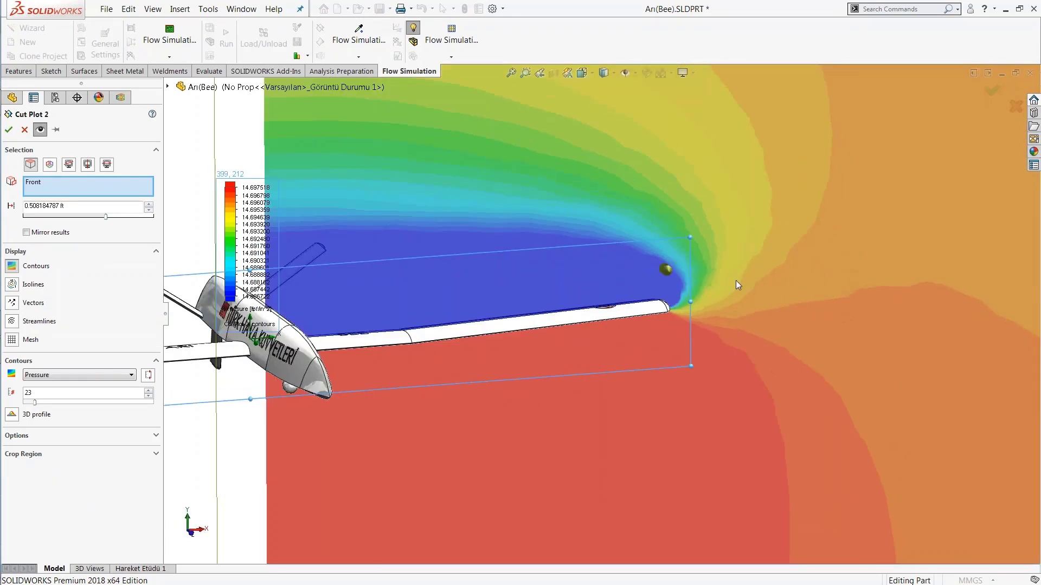
scroll(736, 281, "up", 2)
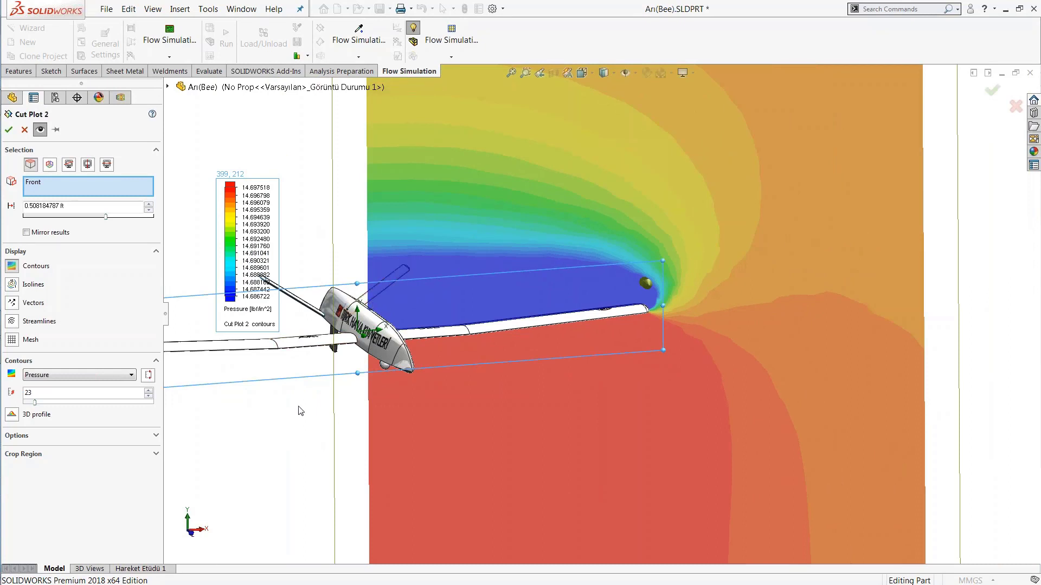
scroll(303, 406, "up", 1)
middle_click_drag(322, 414, 327, 424)
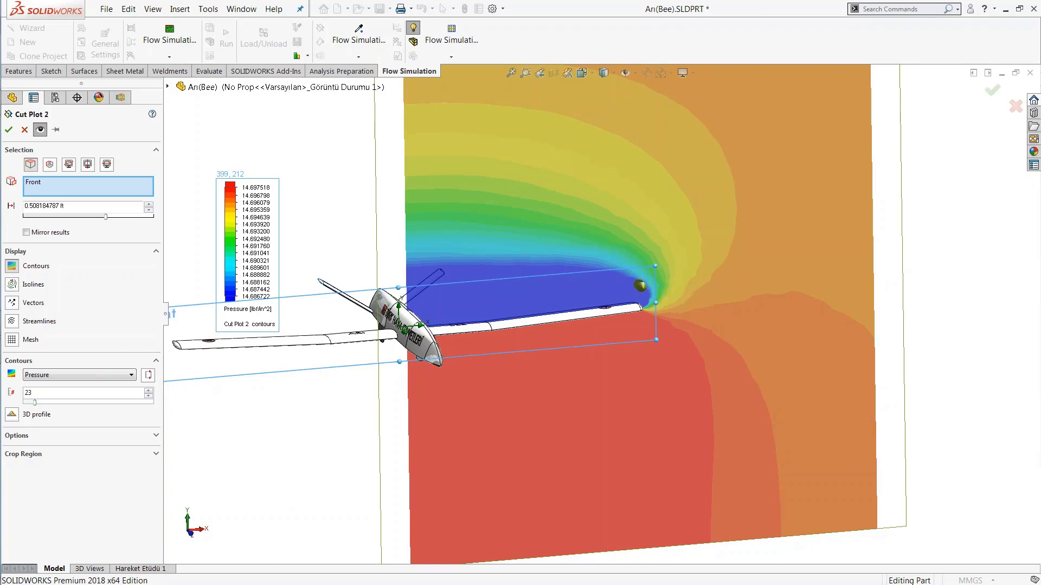
Try the mesh and vector displays on Cut Plot 2 and discard the edit
left_click(13, 339)
left_click(13, 336)
left_click(12, 303)
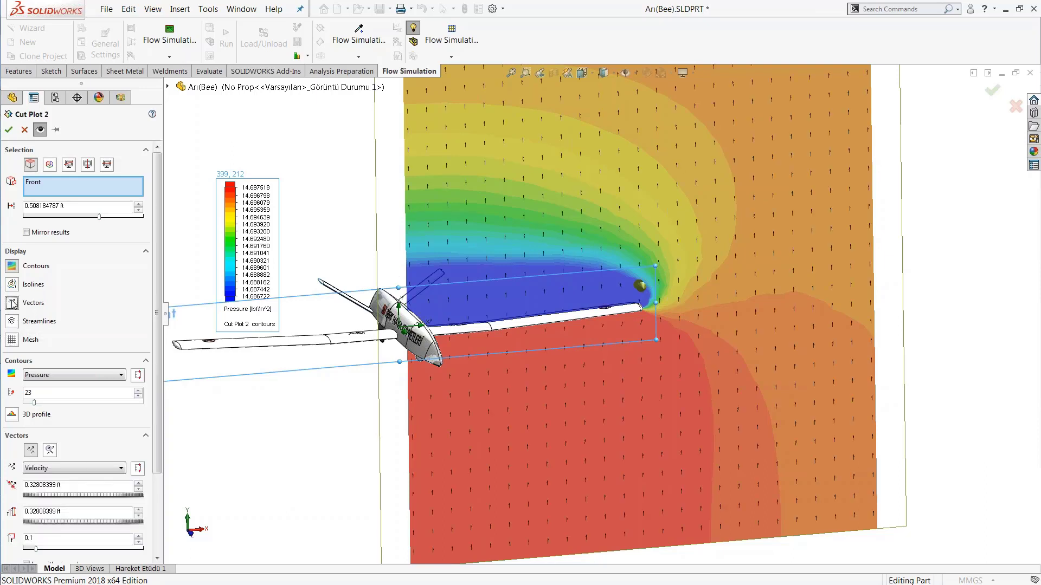
left_click(12, 303)
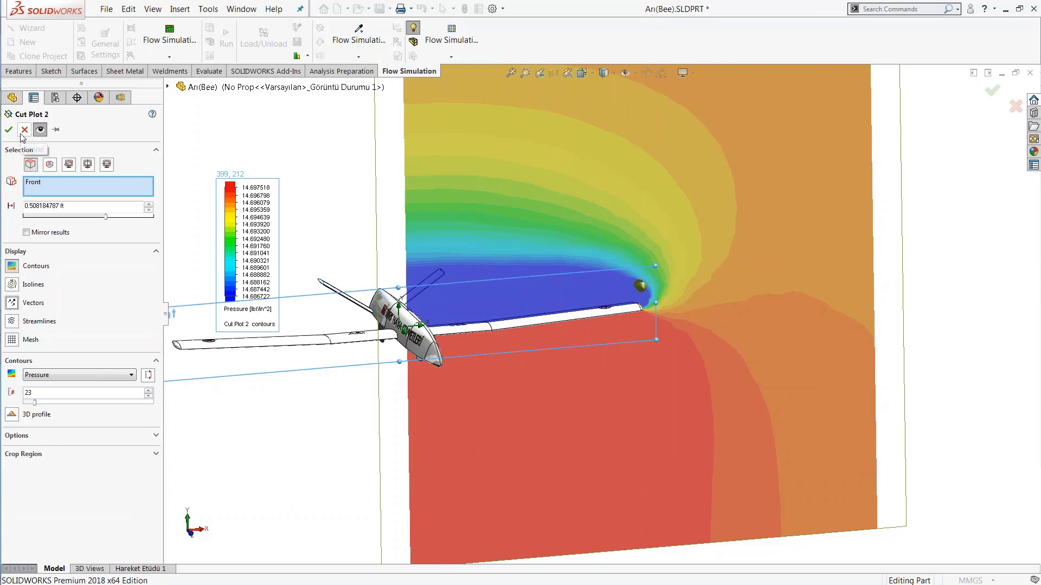
left_click(22, 133)
Preview Cut Plot 3's velocity contours and streamlines on the Right plane, and move the legend away from the model
left_click(62, 320)
right_click(61, 319)
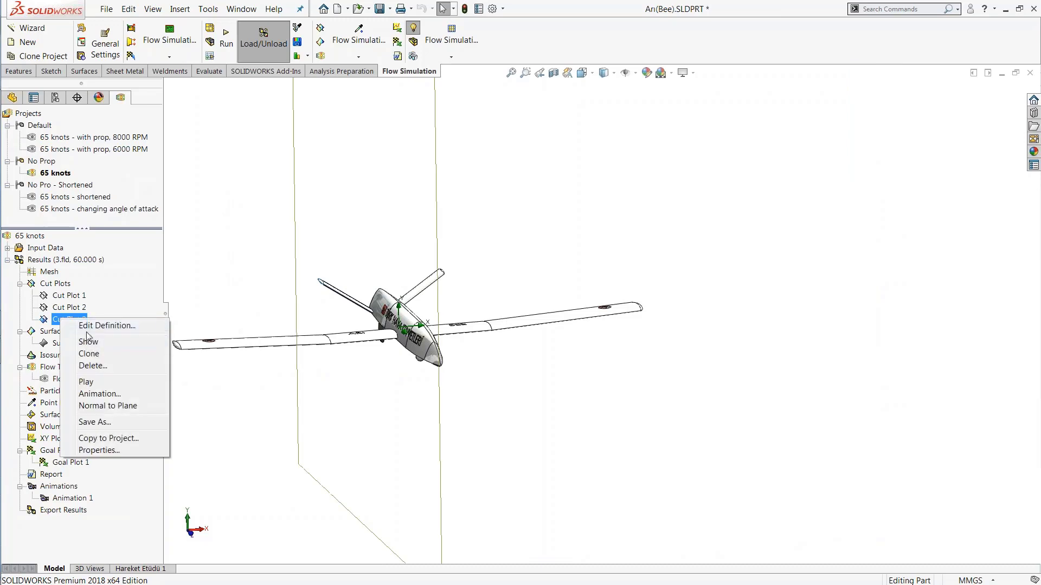
left_click(103, 326)
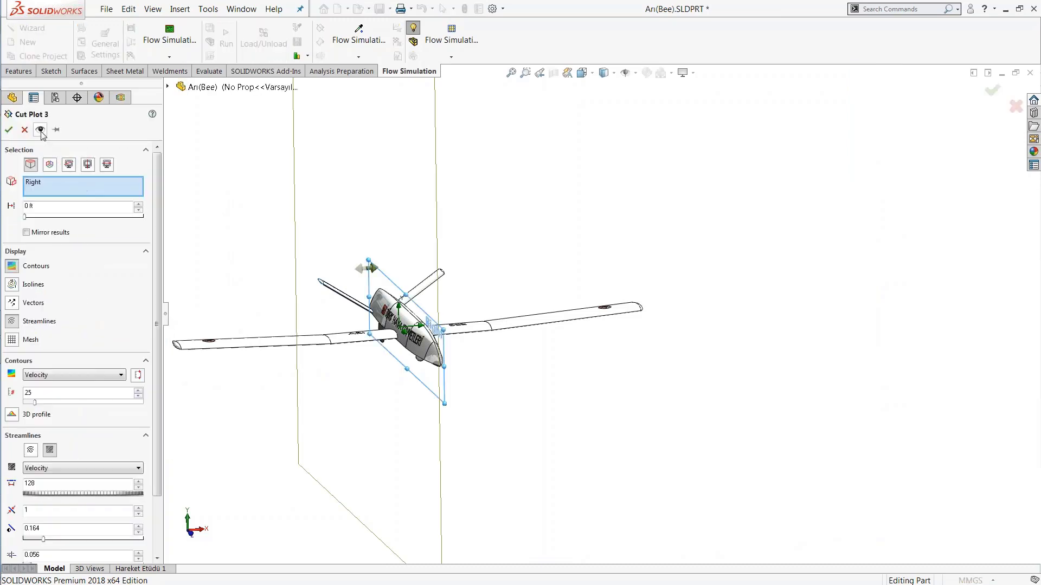
middle_click_drag(522, 285, 439, 249)
scroll(244, 290, "up", 2)
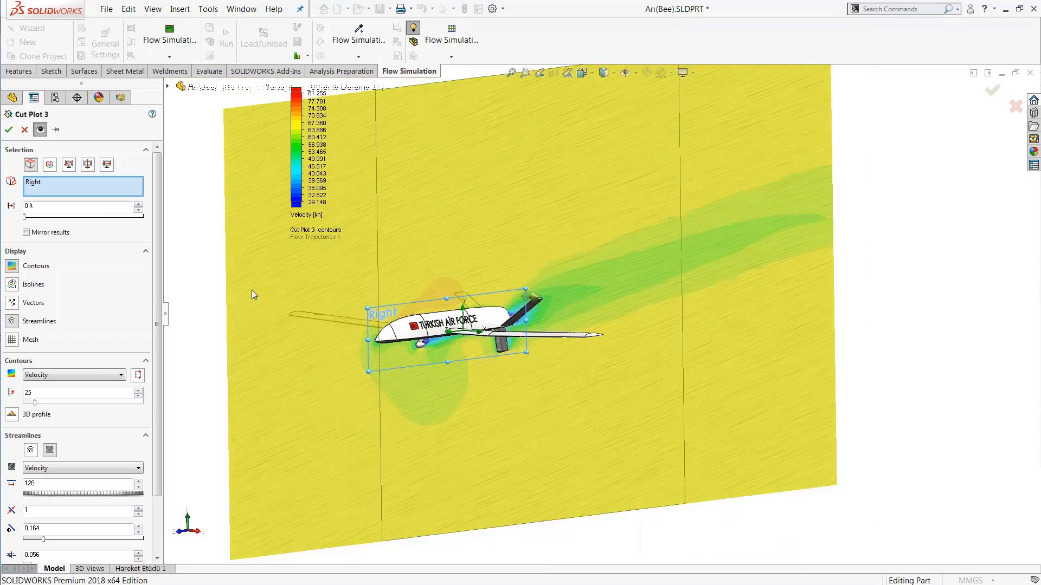
left_click_drag(291, 159, 214, 208)
scroll(433, 318, "down", 6)
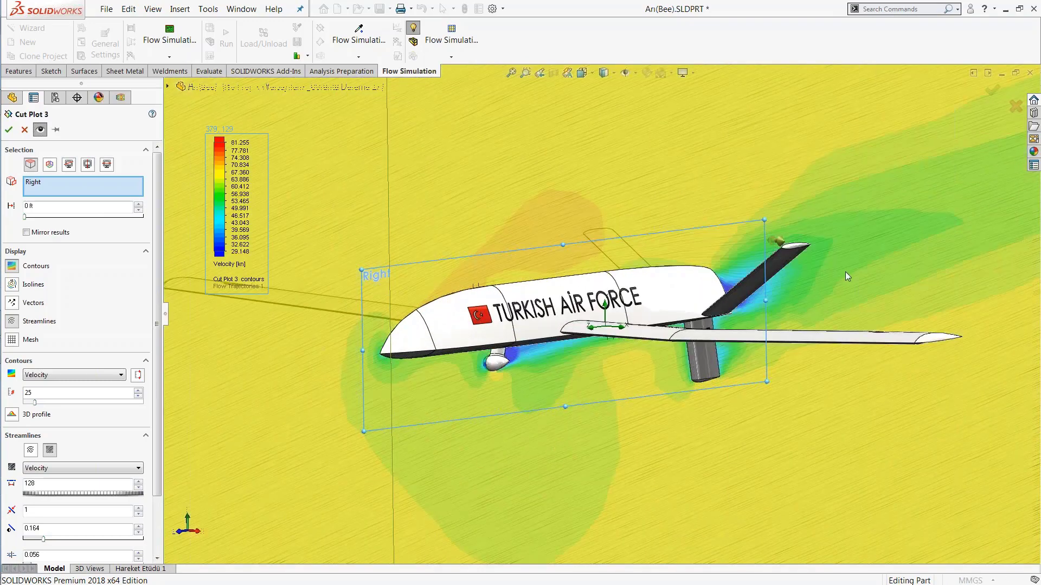
Examine the velocity field behind the tail and beneath the fuselage in Cut Plot 3, and close its definition
scroll(845, 271, "down", 3)
middle_click_drag(845, 271, 875, 267)
scroll(874, 267, "down", 5)
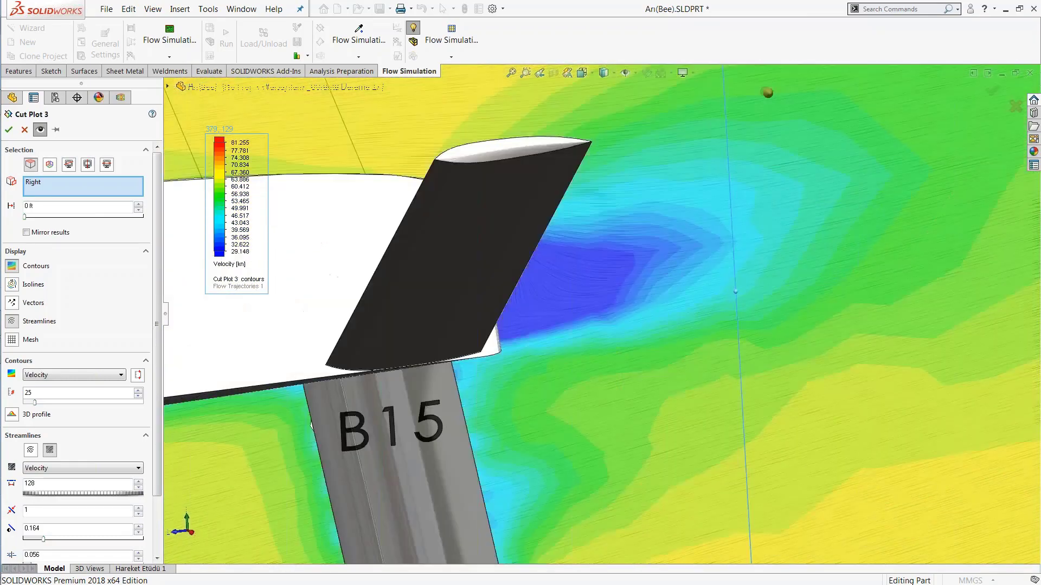
scroll(556, 304, "up", 13)
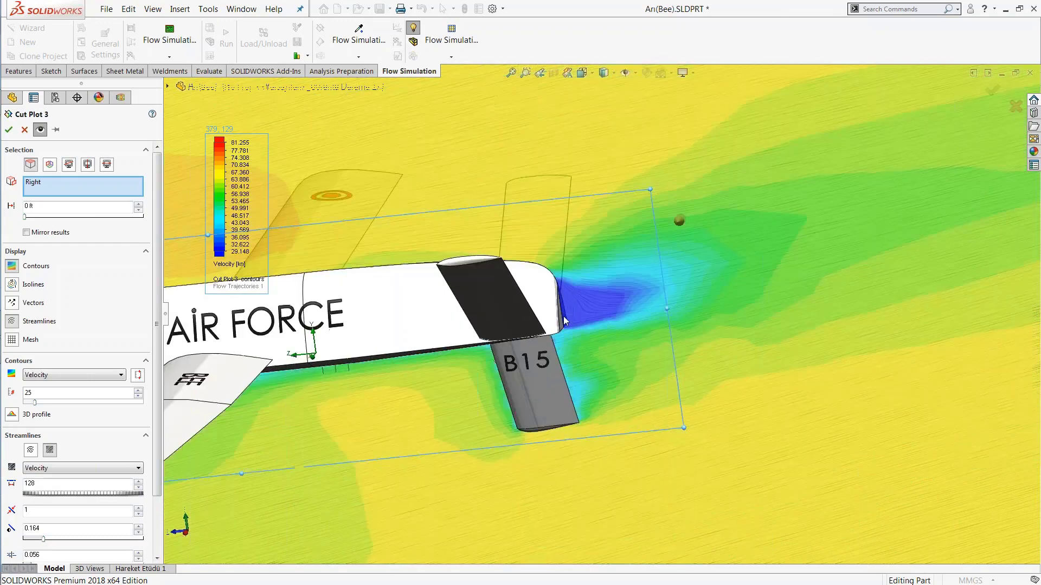
middle_click_drag(556, 304, 555, 239)
scroll(587, 358, "down", 2)
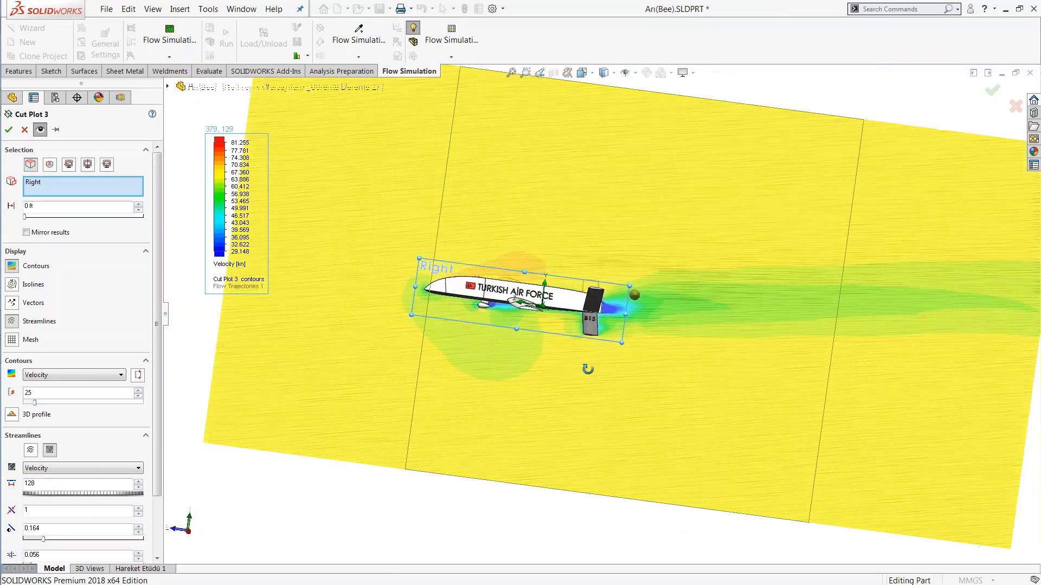
middle_click_drag(591, 363, 589, 355)
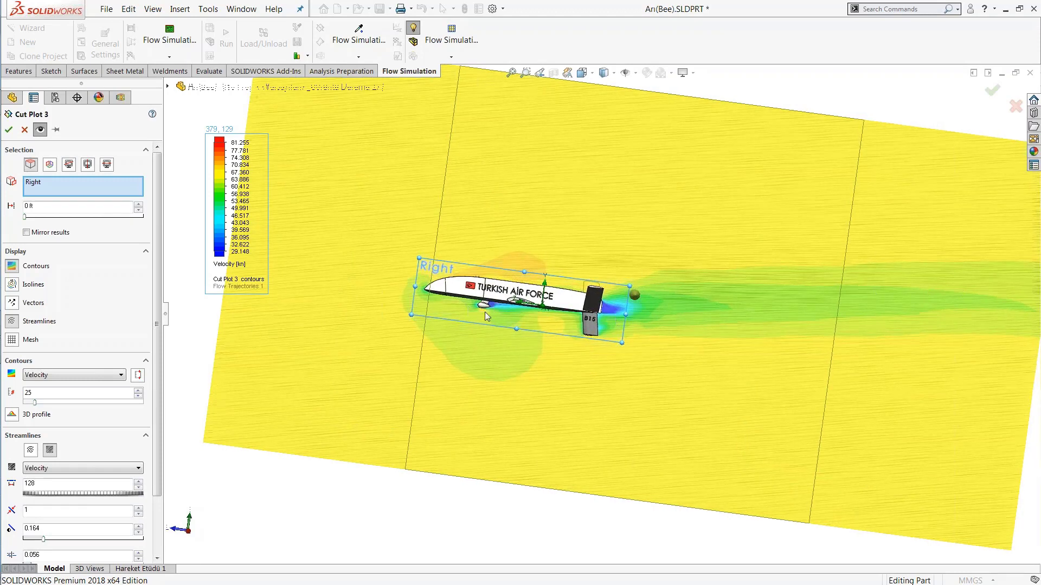
middle_click_drag(524, 310, 531, 364)
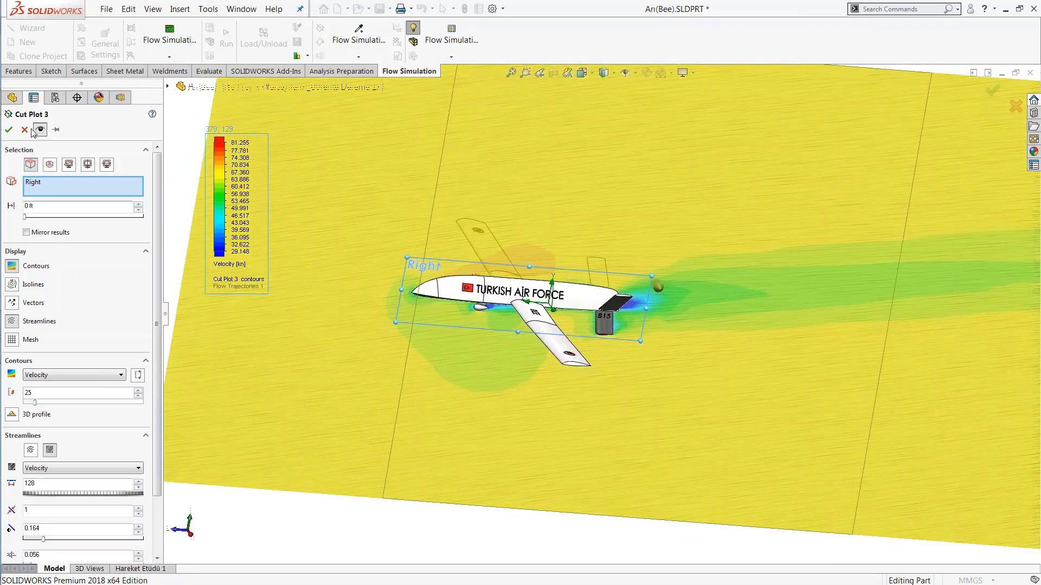
key("Escape")
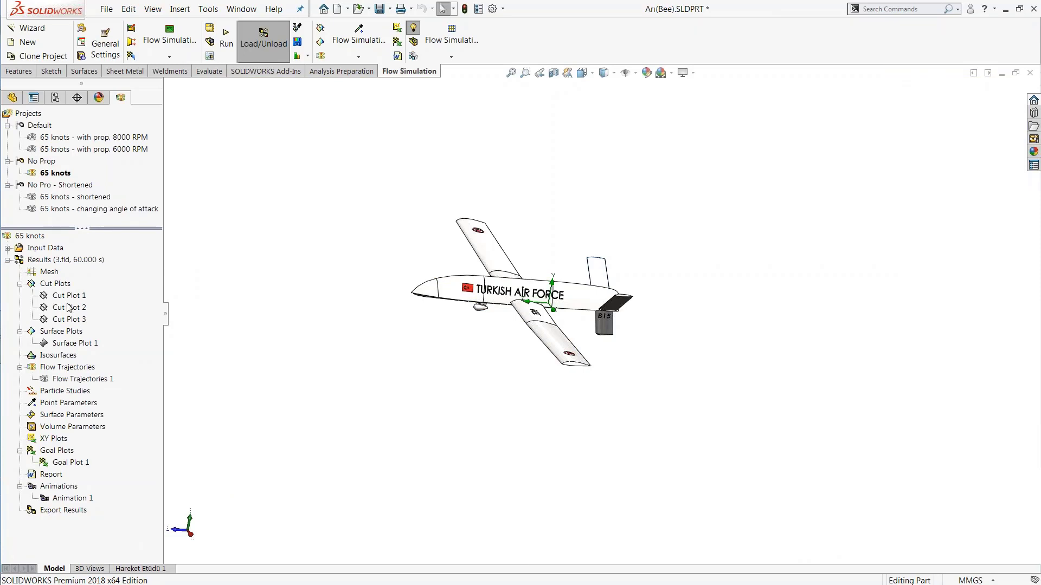
Show Cut Plot 3 and shift its plane sideways from the fuselage onto the wing
right_click(68, 324)
left_click(92, 339)
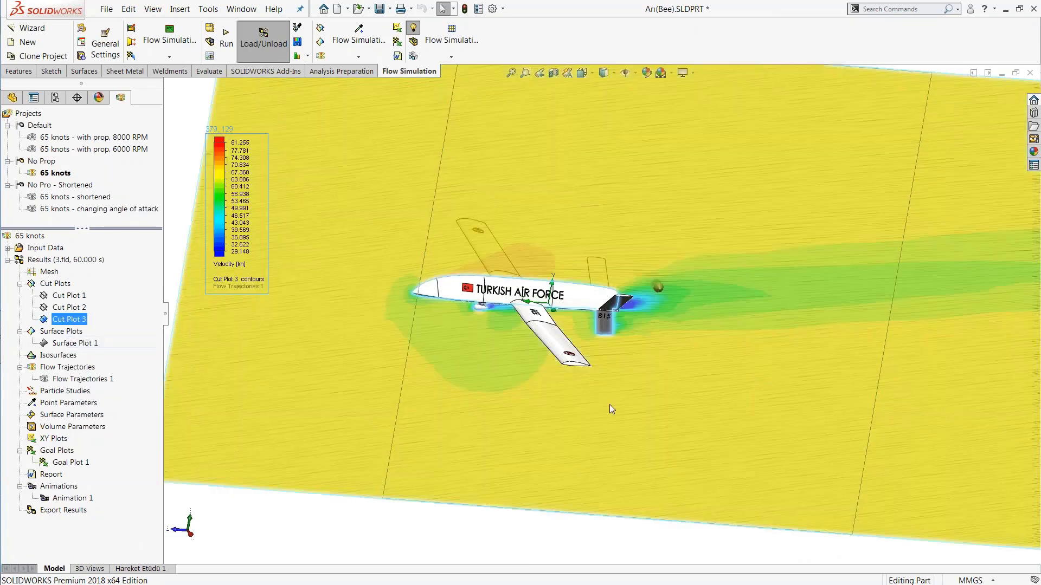
left_click_drag(661, 288, 689, 330)
scroll(589, 329, "down", 5)
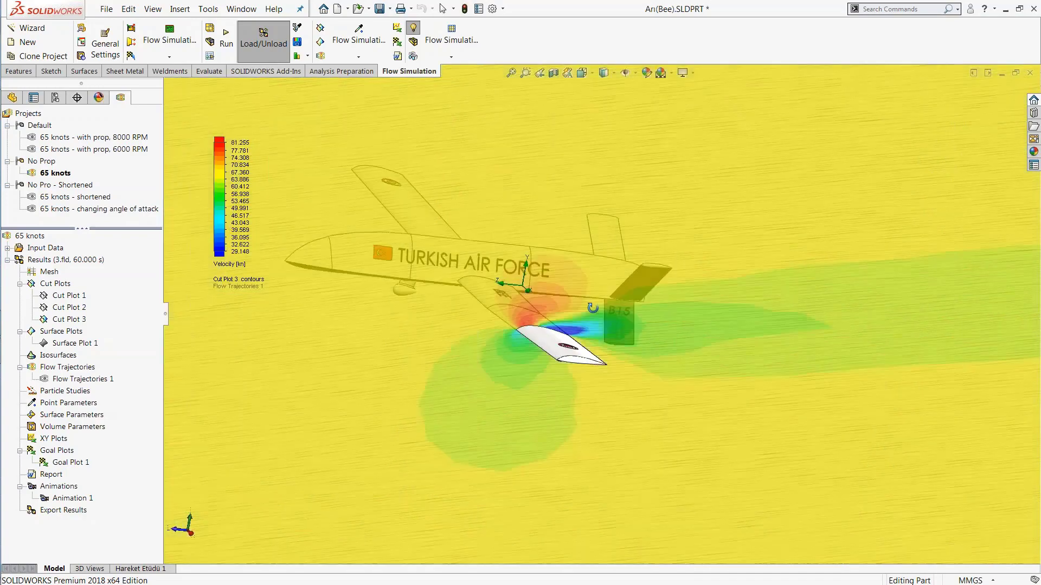
Inspect the velocity contours around the wing section and hide Cut Plot 3
middle_click_drag(622, 314, 761, 359)
scroll(761, 359, "down", 3)
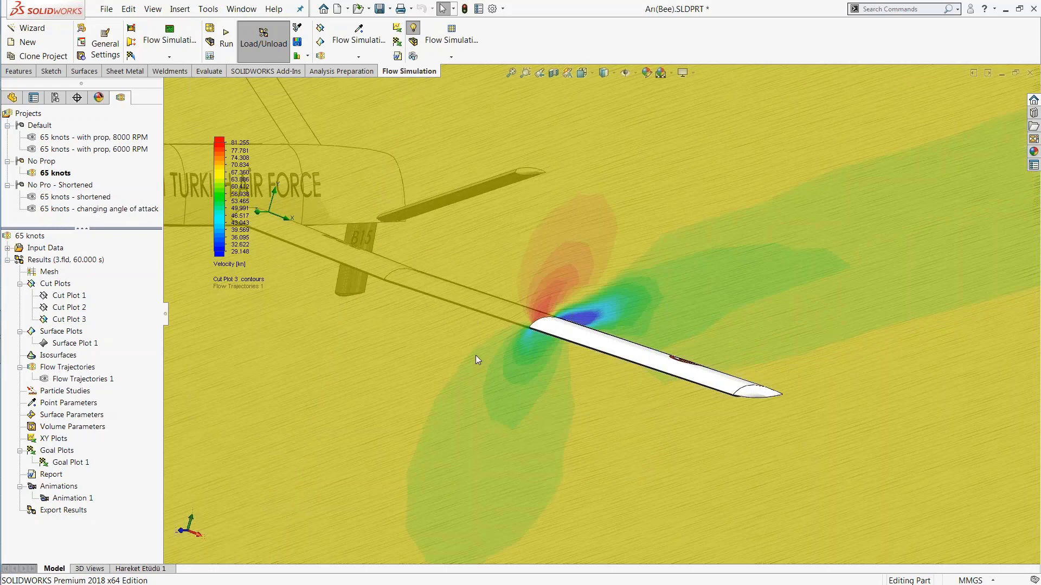
right_click(69, 321)
left_click(89, 342)
Show Surface Plot 1 with relative pressure contours on all faces, and move the legend clear of the model
right_click(66, 344)
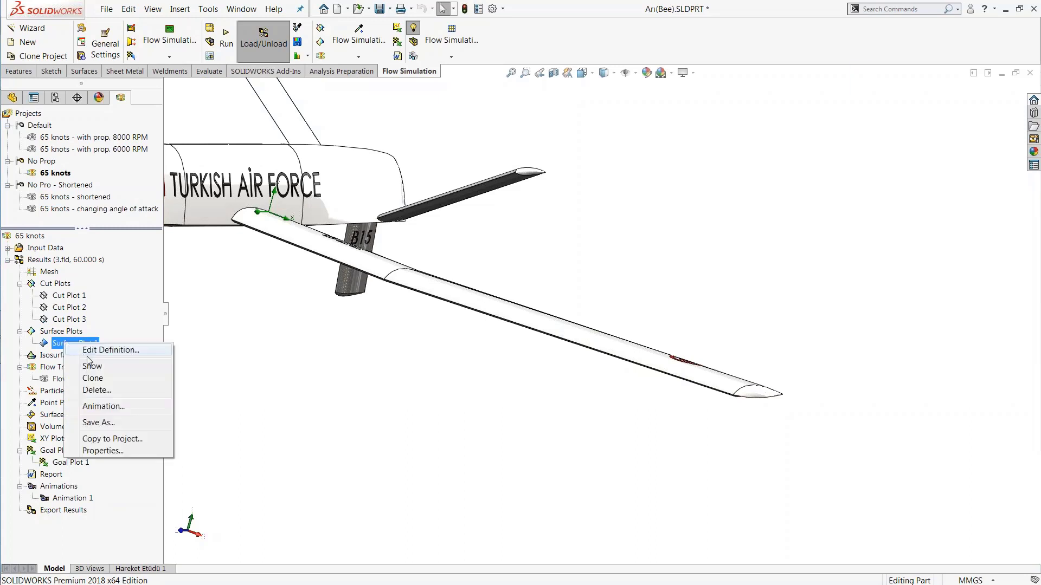
left_click(93, 350)
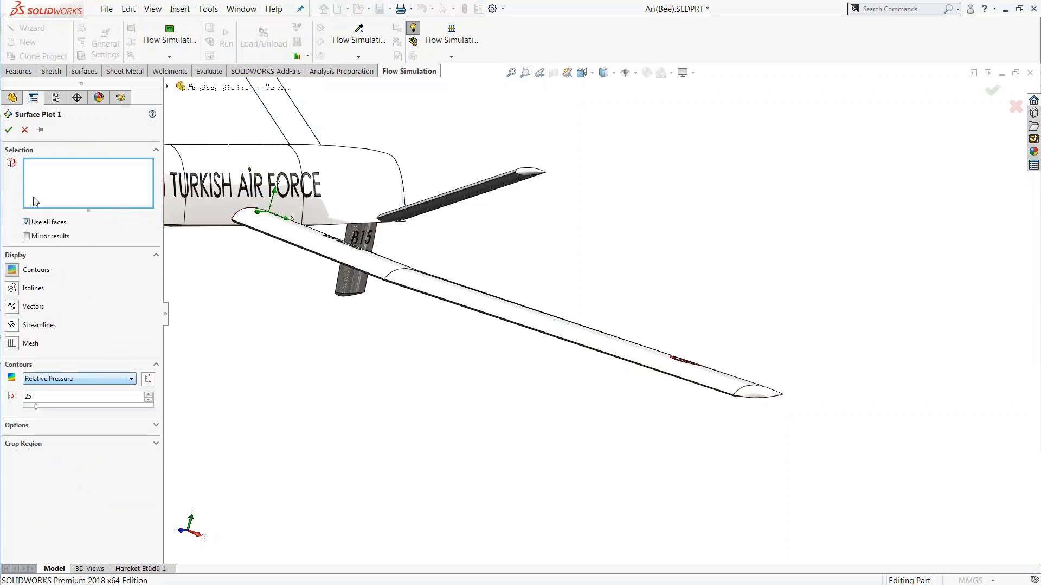
left_click(8, 129)
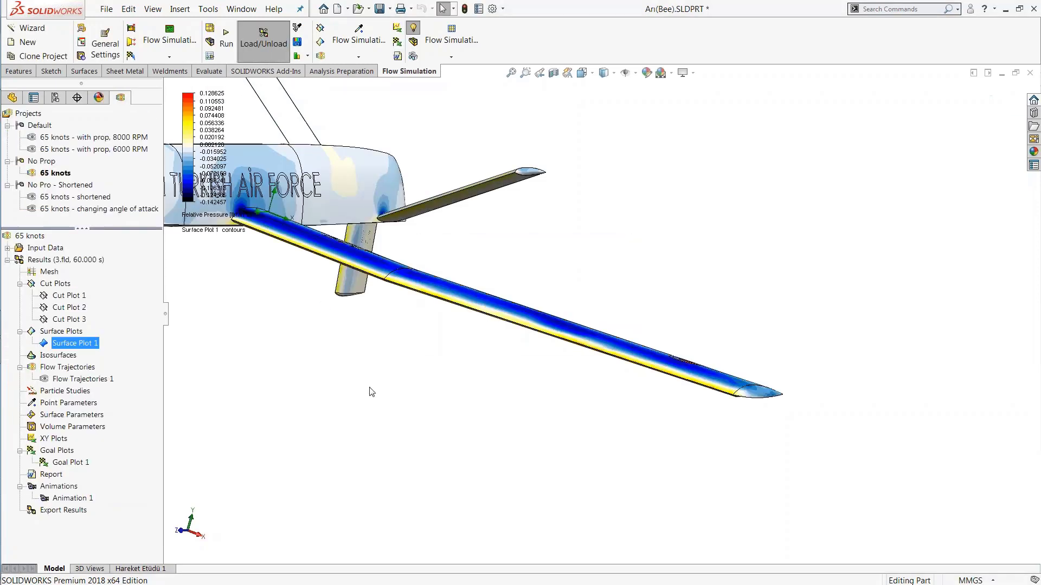
scroll(355, 361, "up", 3)
left_click_drag(193, 168, 195, 320)
left_click(326, 375)
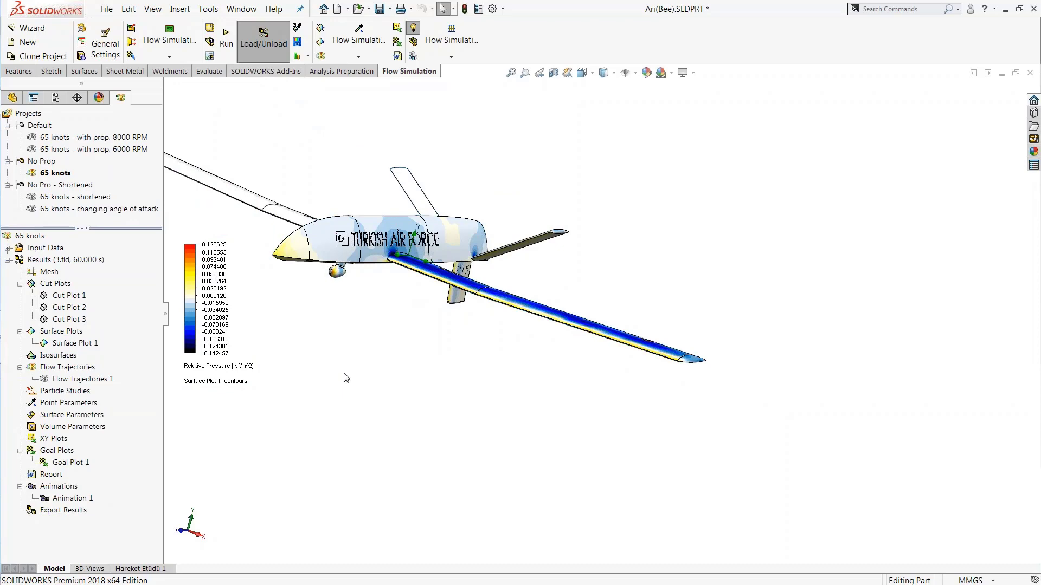
Examine the pressure distribution over the wing, fuselage and tail, and hide Surface Plot 1
scroll(394, 338, "down", 6)
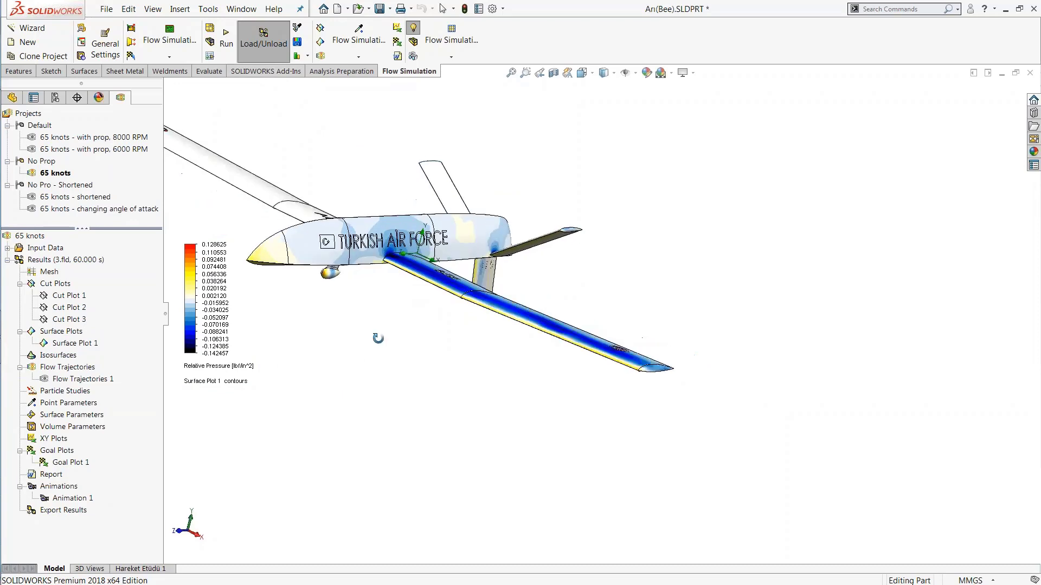
mouse_move(463, 289)
middle_mouse_down()
mouse_move(453, 277)
mouse_move(463, 283)
middle_mouse_up()
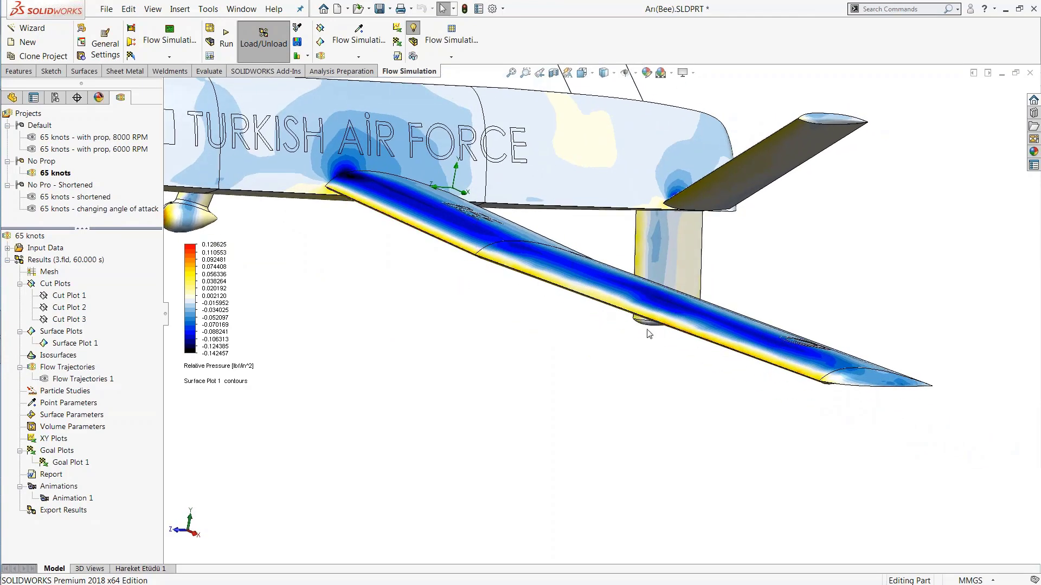
middle_click_drag(514, 357, 450, 250)
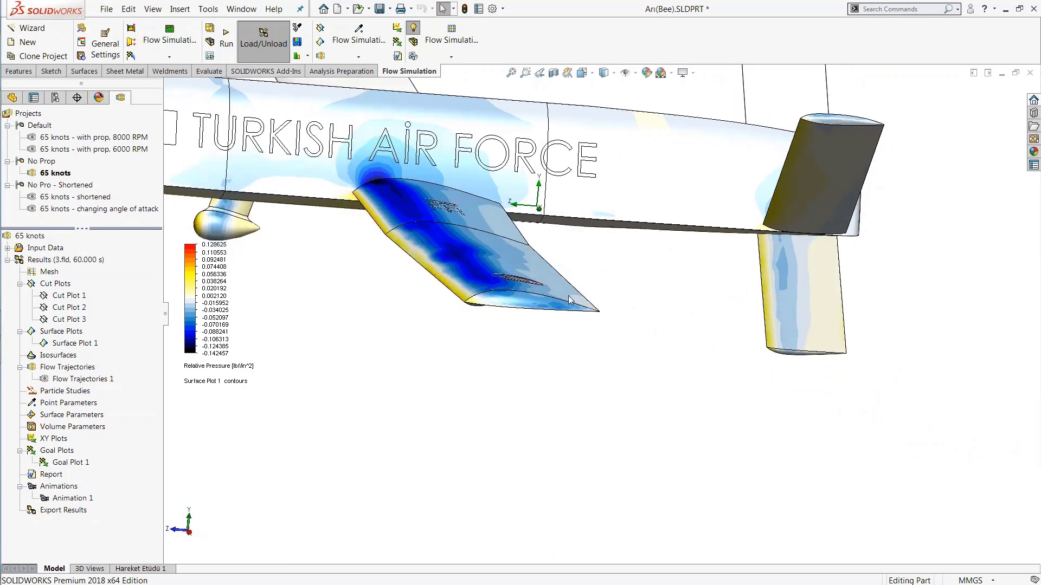
scroll(386, 339, "up", 5)
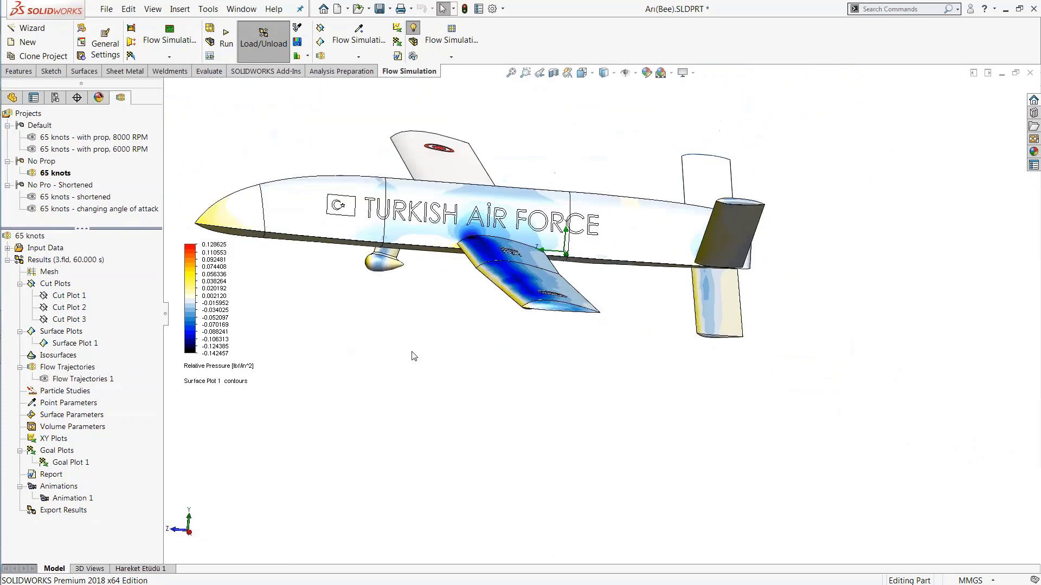
right_click(80, 345)
left_click(103, 369)
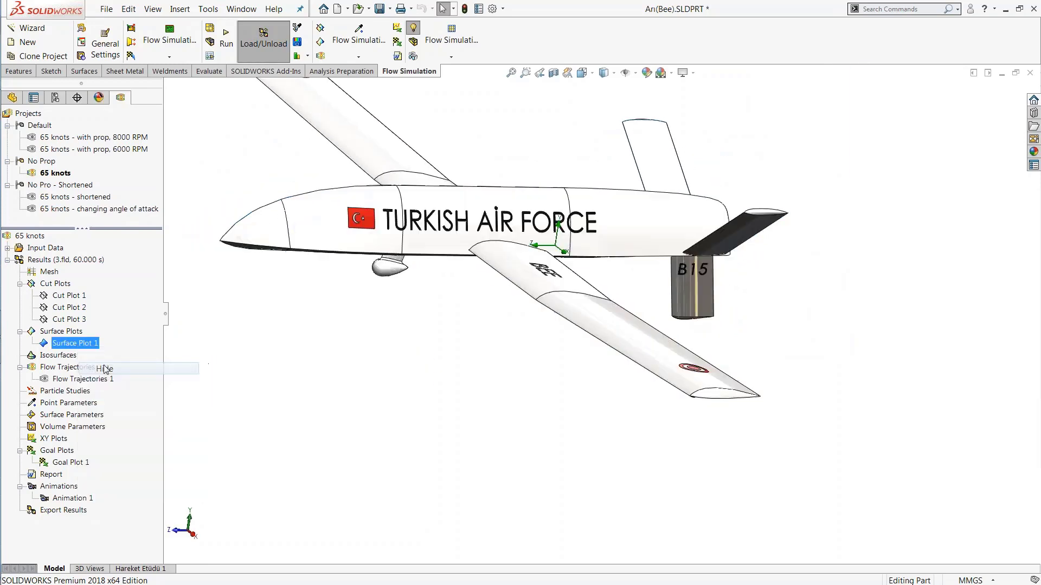
Review the Flow Trajectories 1 definition and its Sketch1 starting circle ahead of the nose, and close it without changes
left_click(72, 383)
right_click(72, 383)
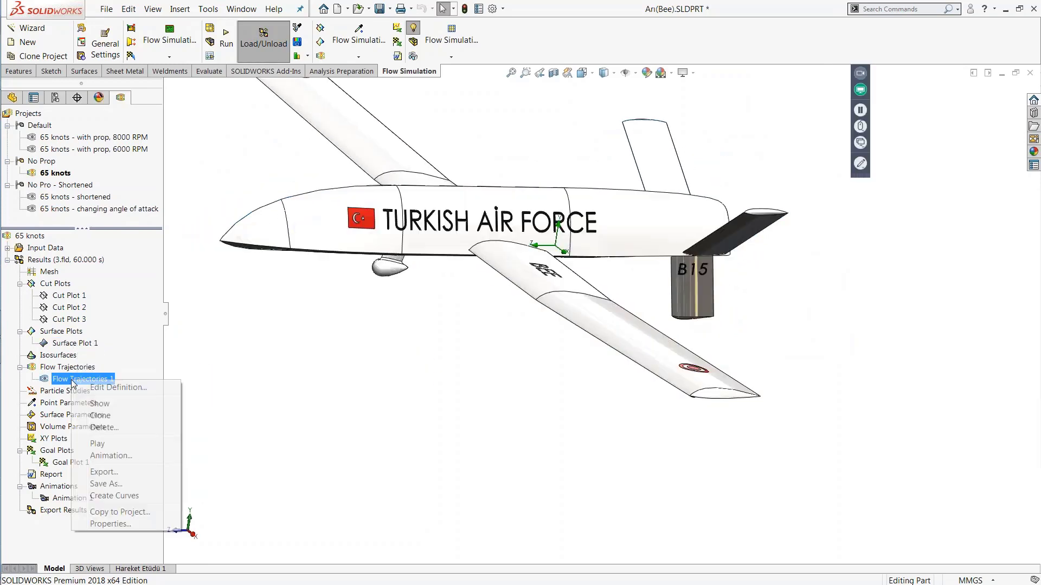
left_click(108, 388)
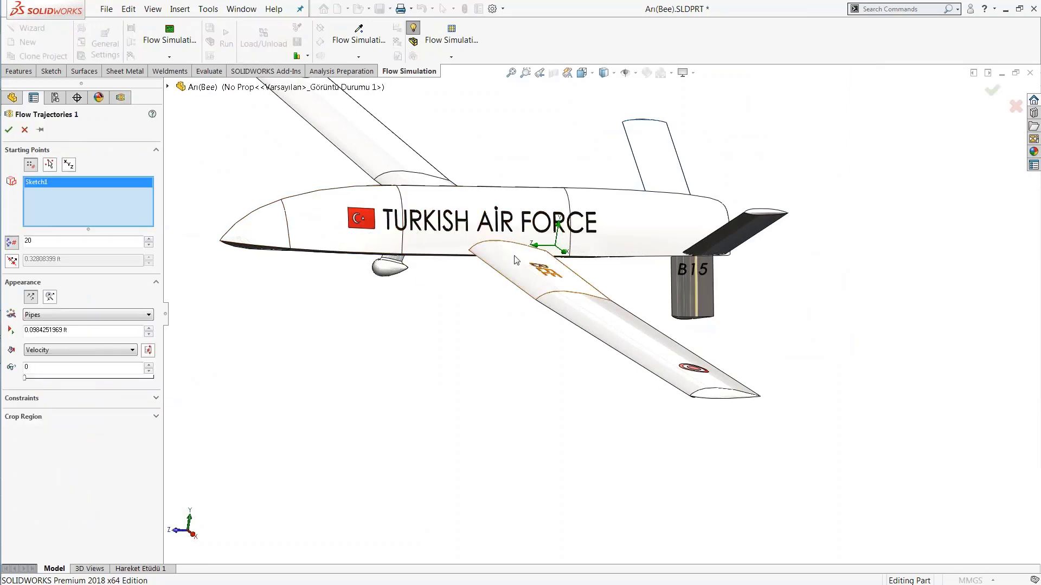
scroll(488, 261, "up", 5)
scroll(474, 302, "down", 3)
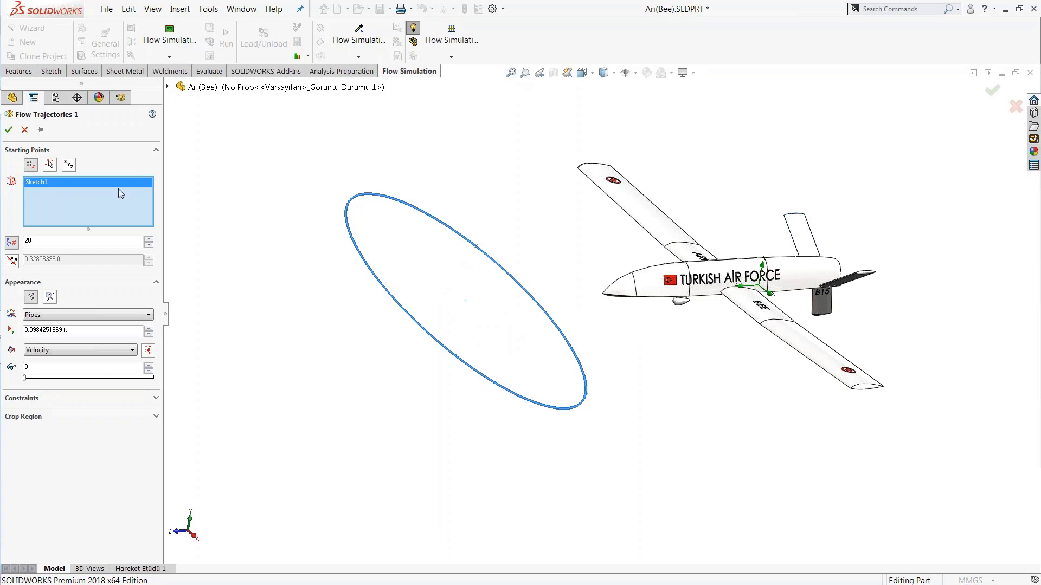
left_click(24, 129)
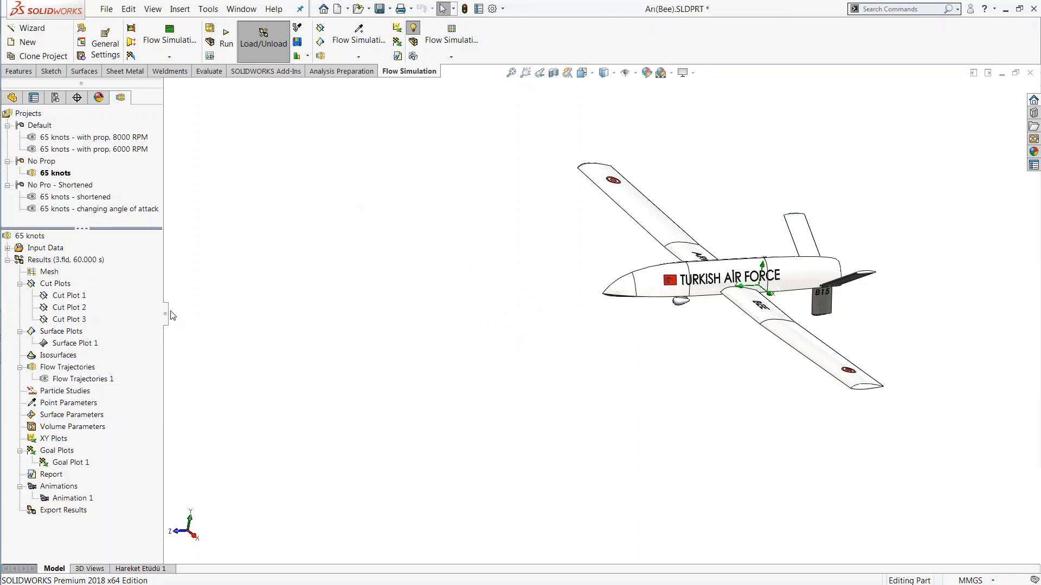
Display Flow Trajectories 1 around the whole UAV to view the flow paths, and hide them again
right_click(75, 381)
left_click(97, 404)
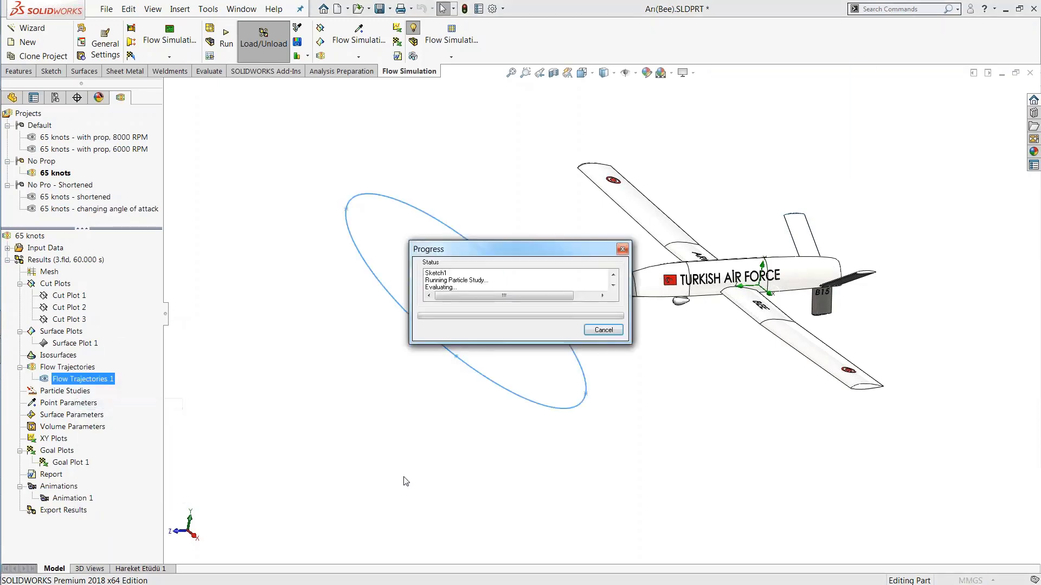
middle_click_drag(812, 308, 830, 365)
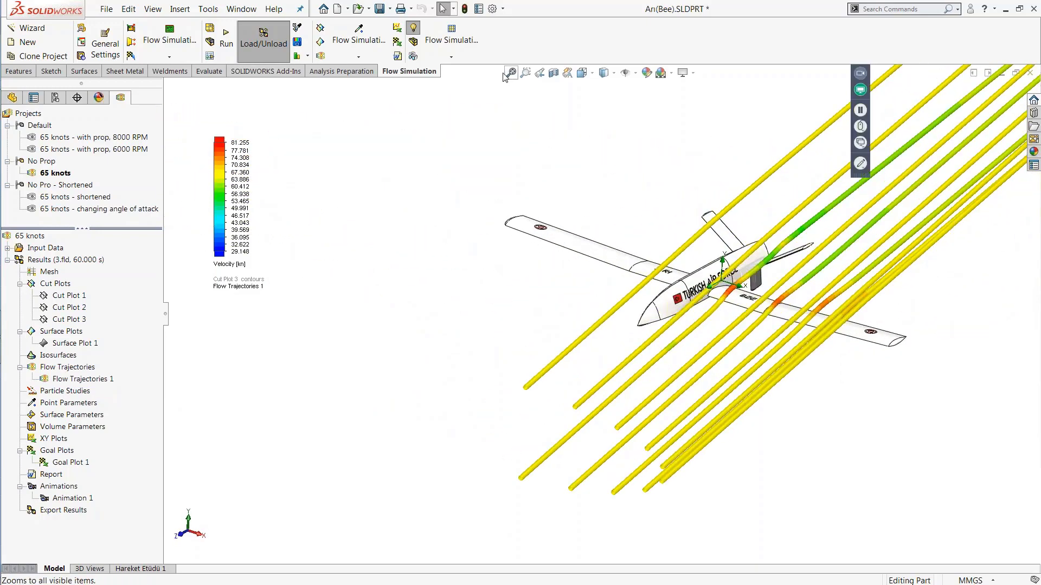
left_click(508, 74)
right_click(84, 382)
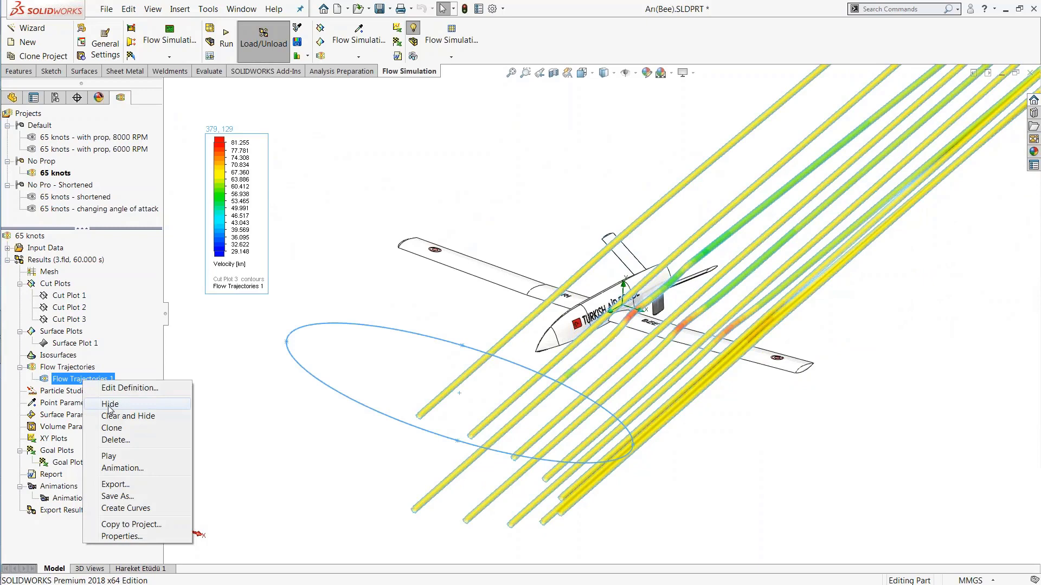
left_click(110, 405)
left_click(292, 202)
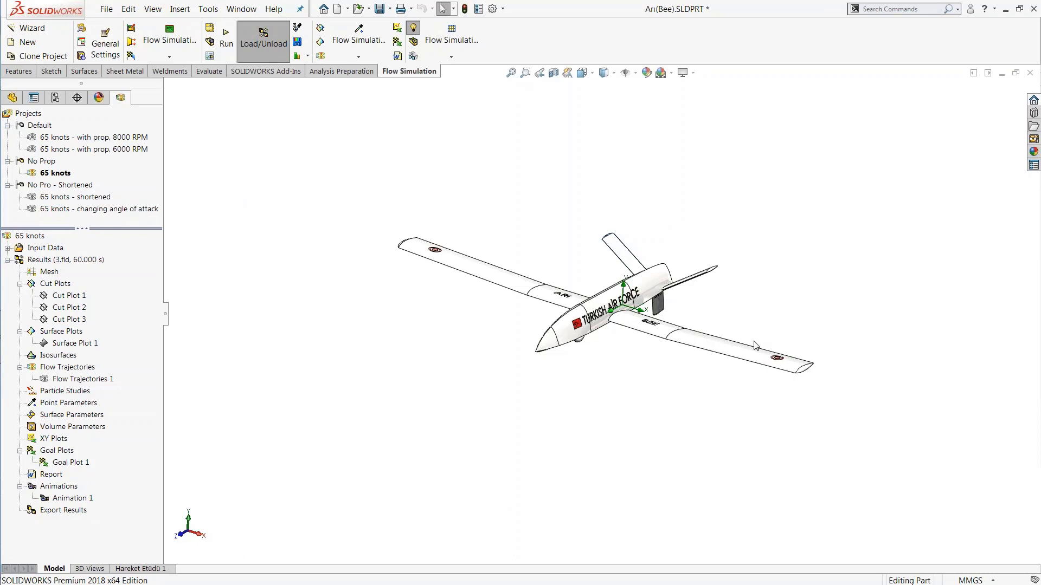
Activate the "65 knots - shortened" project and start a results comparison
scroll(754, 341, "down", 1)
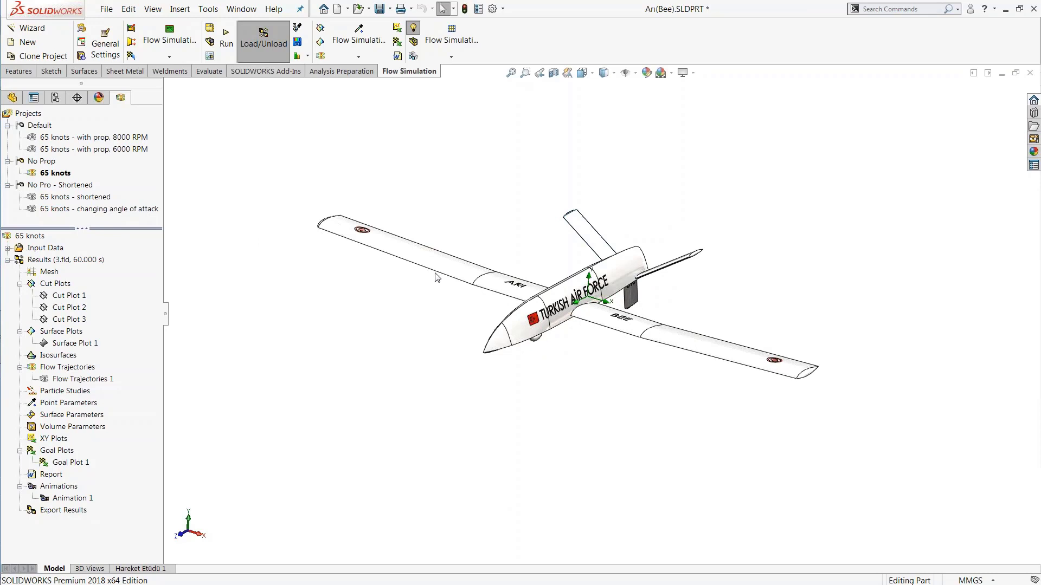
right_click(71, 198)
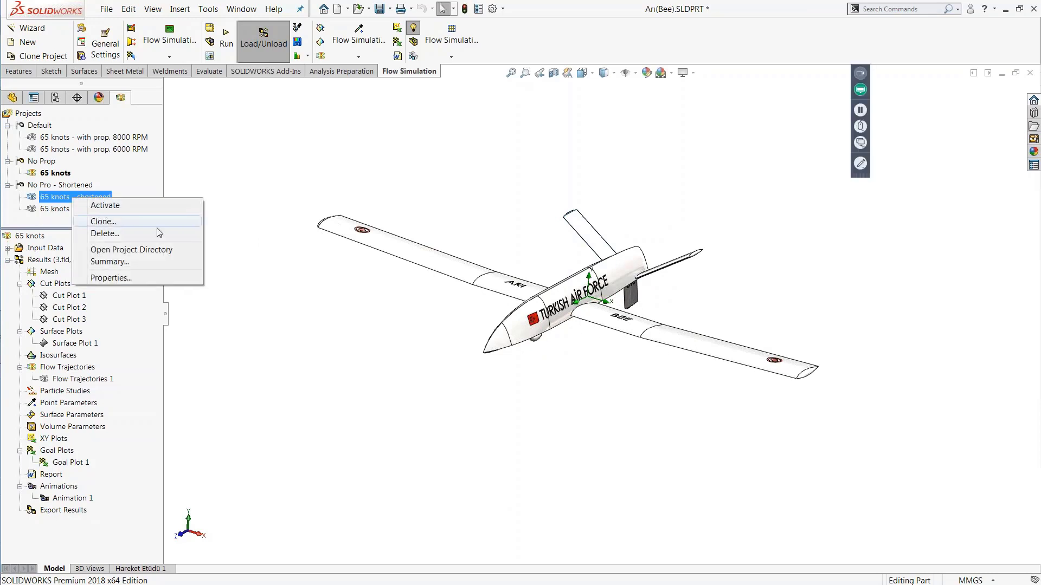
left_click(116, 209)
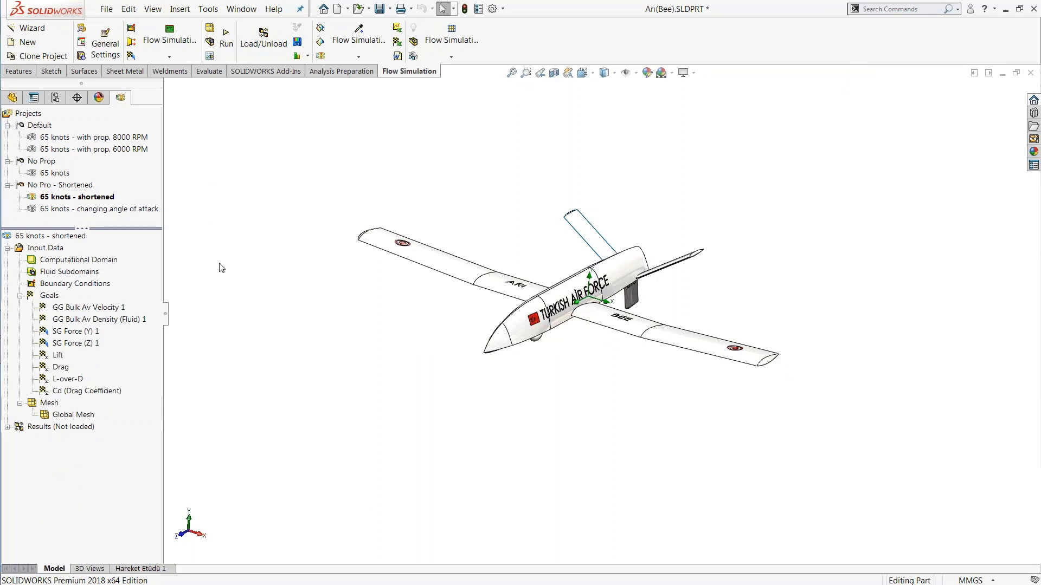
left_click(307, 56)
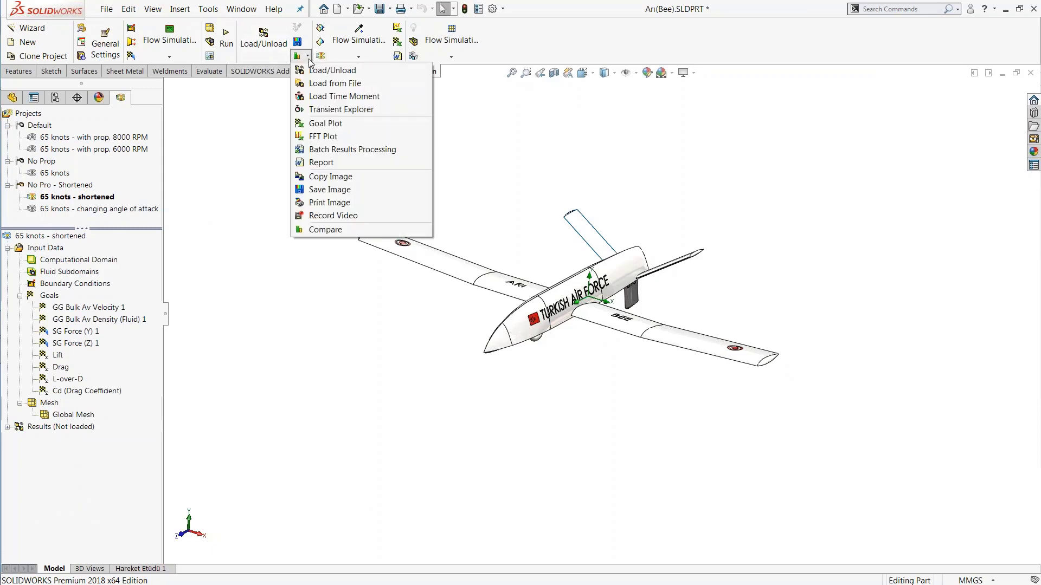
left_click(326, 229)
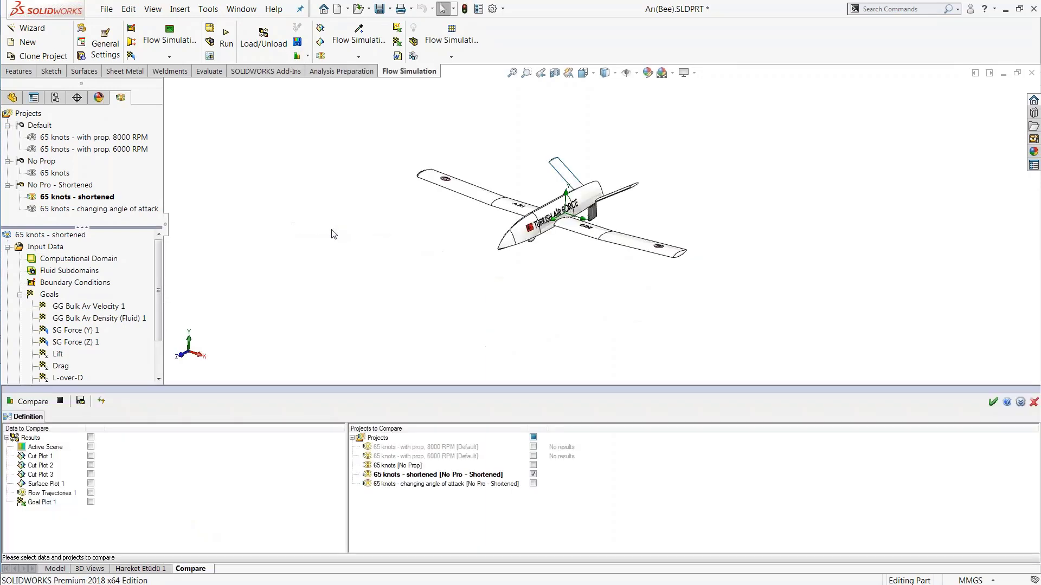
Select Goal Plot 1 and Cut Plot 3 as the data to compare, and run the comparison for "65 knots - shortened"
left_click(532, 474)
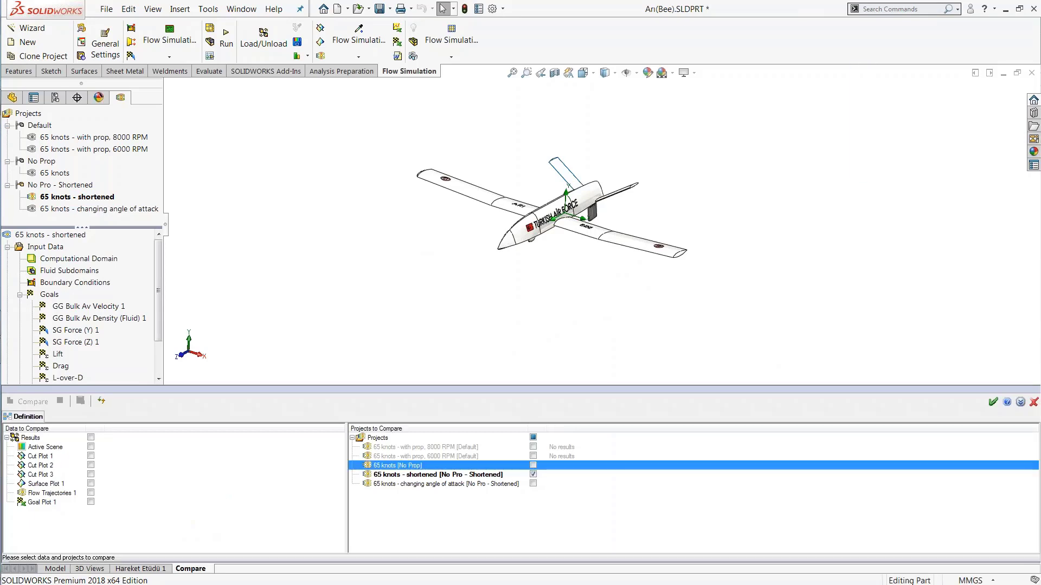
left_click(90, 502)
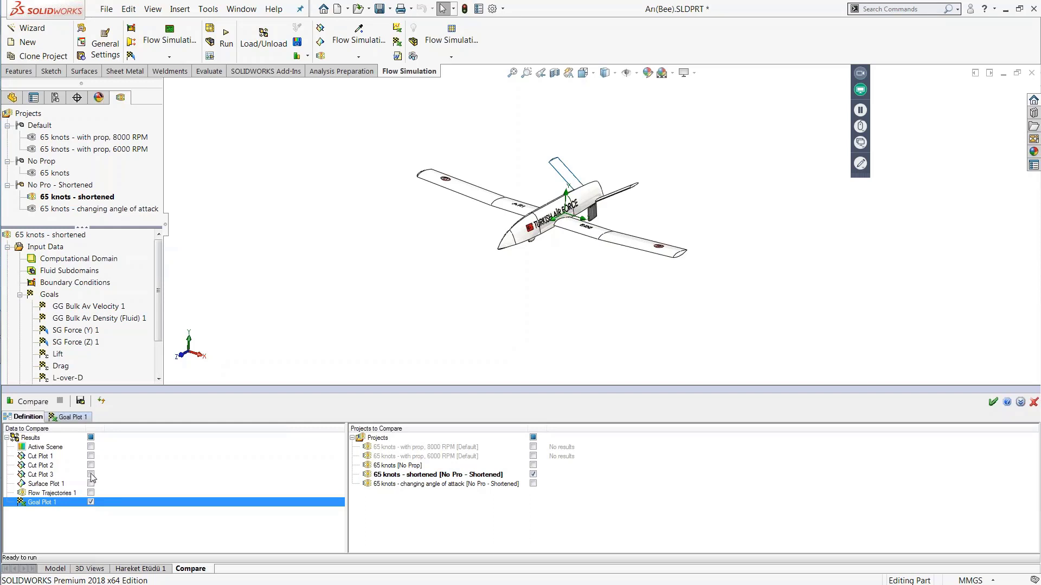
left_click(91, 474)
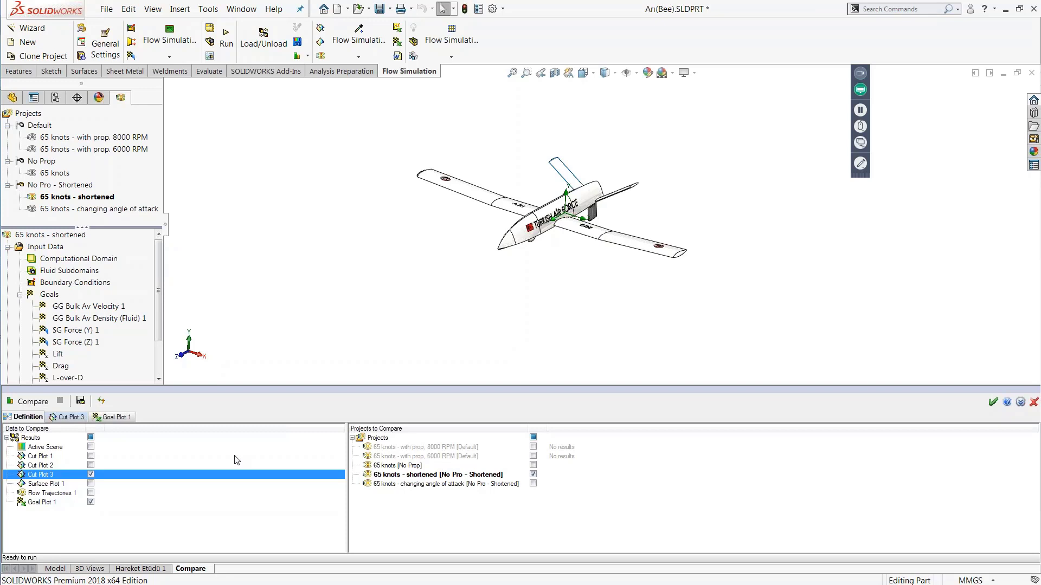
left_click(77, 419)
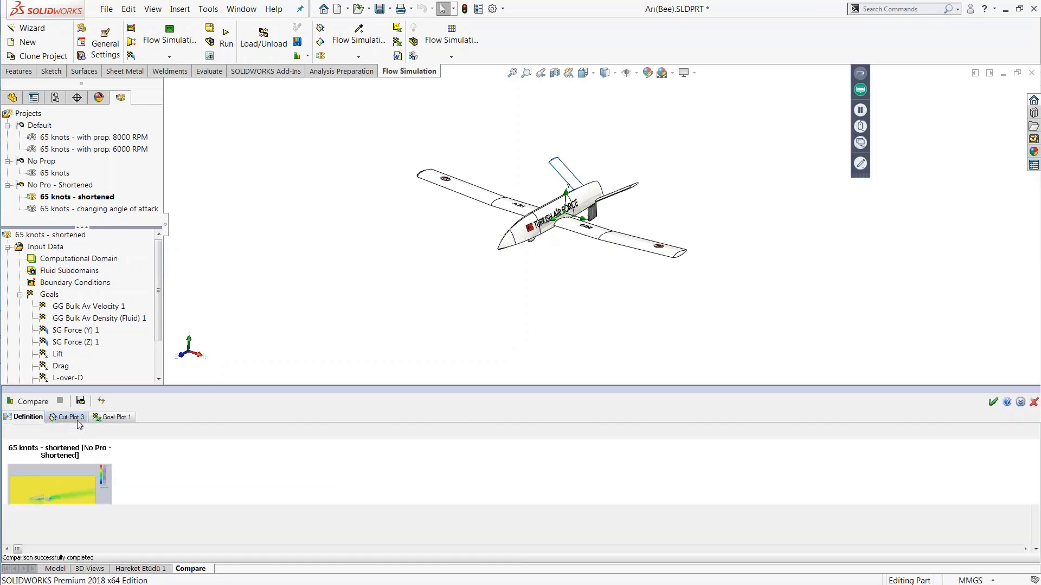
Add "65 knots - changing angle of attack" to the comparison, rerun it, and enlarge the results area
left_click(19, 421)
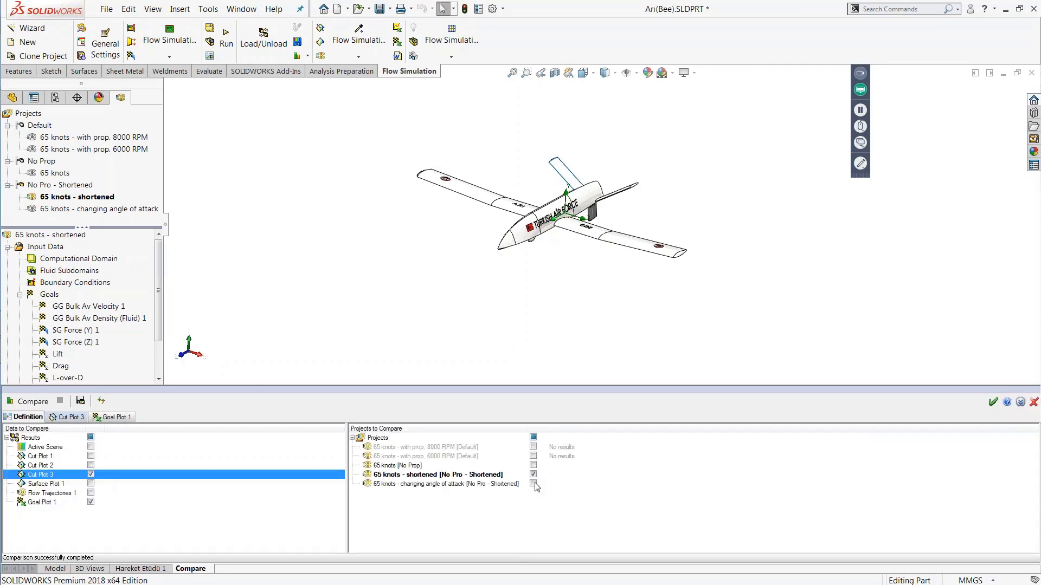
left_click(533, 483)
left_click(21, 402)
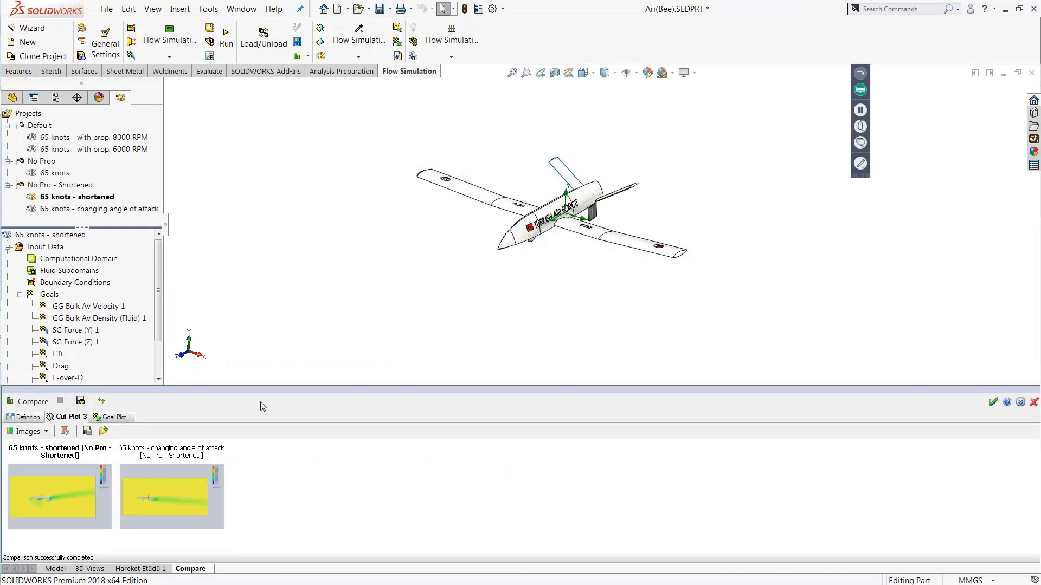
left_click_drag(276, 386, 288, 287)
Replace the changing angle of attack project with "65 knots [No Prop]" in the comparison and rerun it
left_click(32, 319)
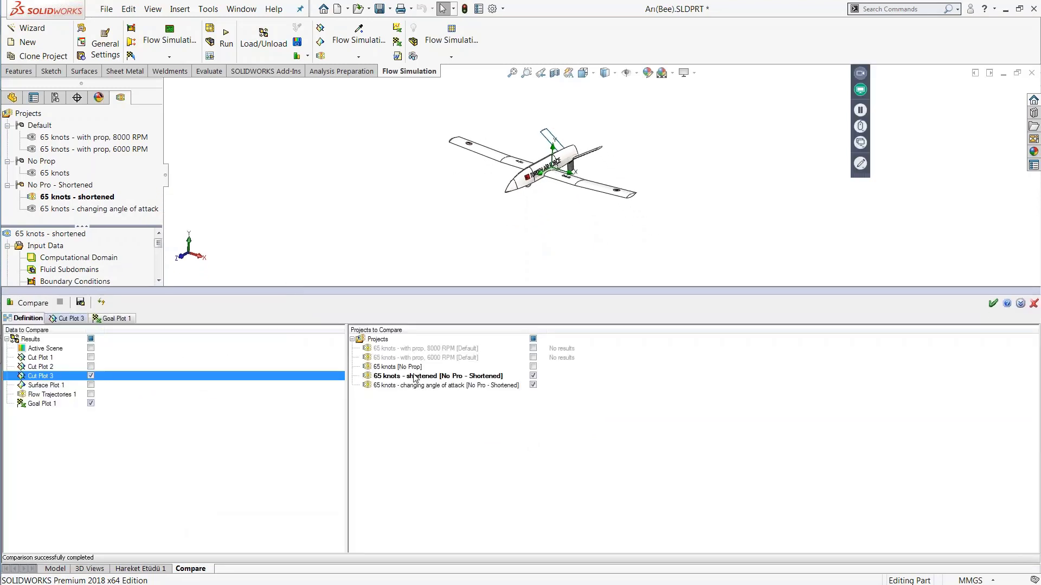
left_click(532, 385)
left_click(533, 367)
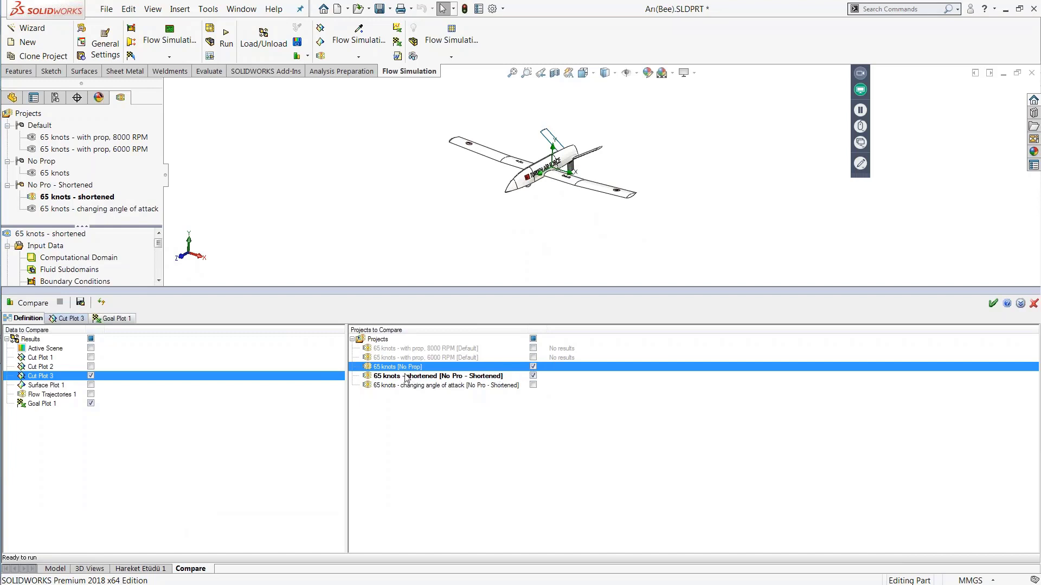
left_click(24, 302)
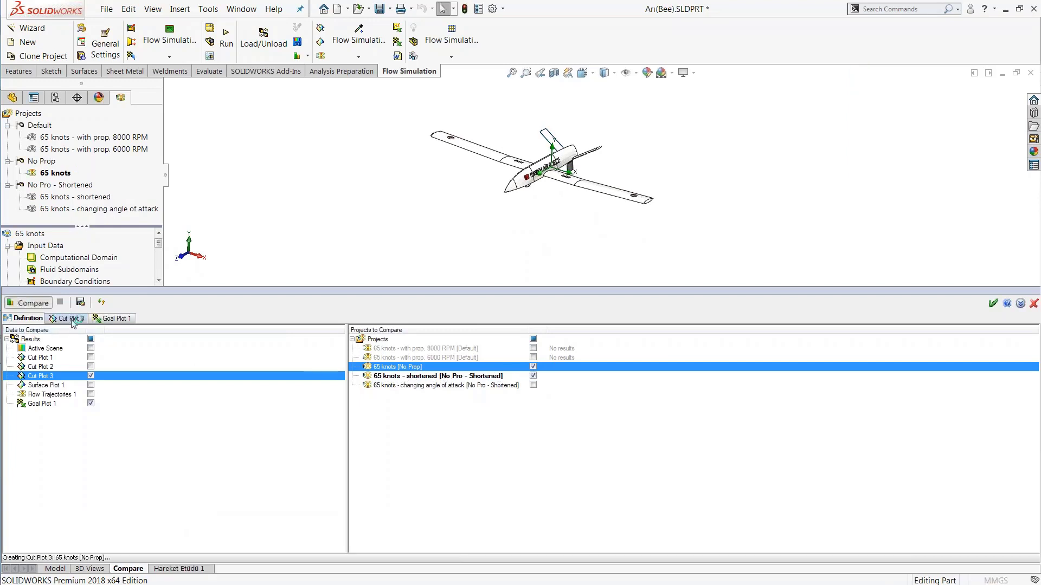
View the Cut Plot 3 images of both projects enlarged, and compare their Goal Plot 1 lift and drag values
left_click_drag(324, 290, 366, 130)
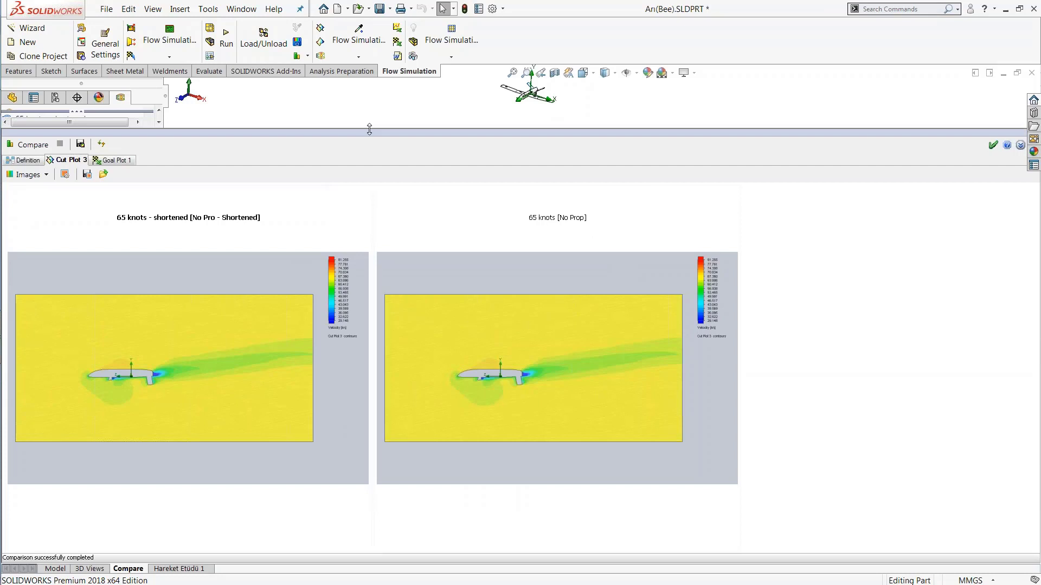
left_click(115, 161)
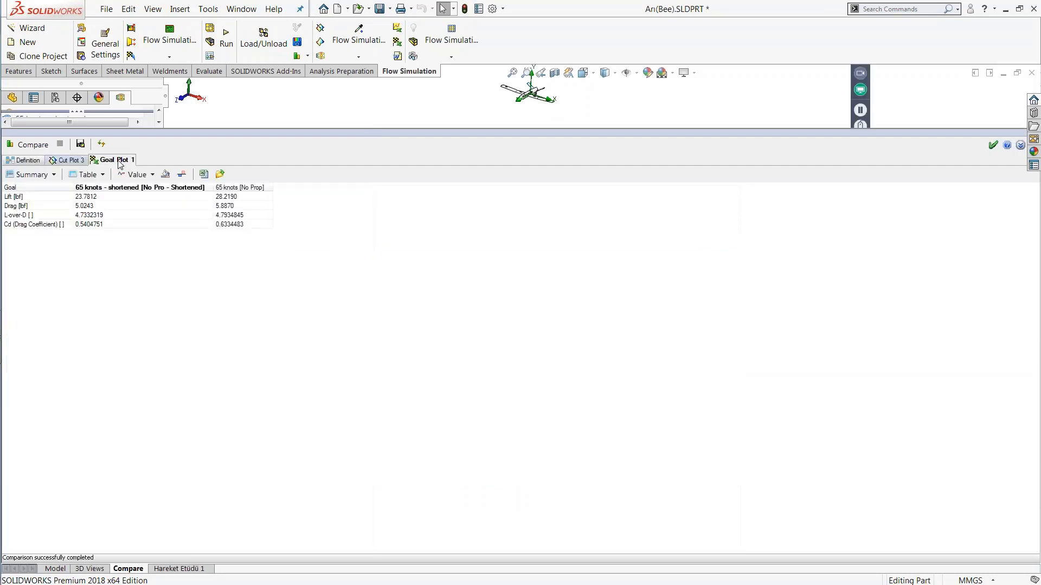
left_click_drag(213, 133, 211, 314)
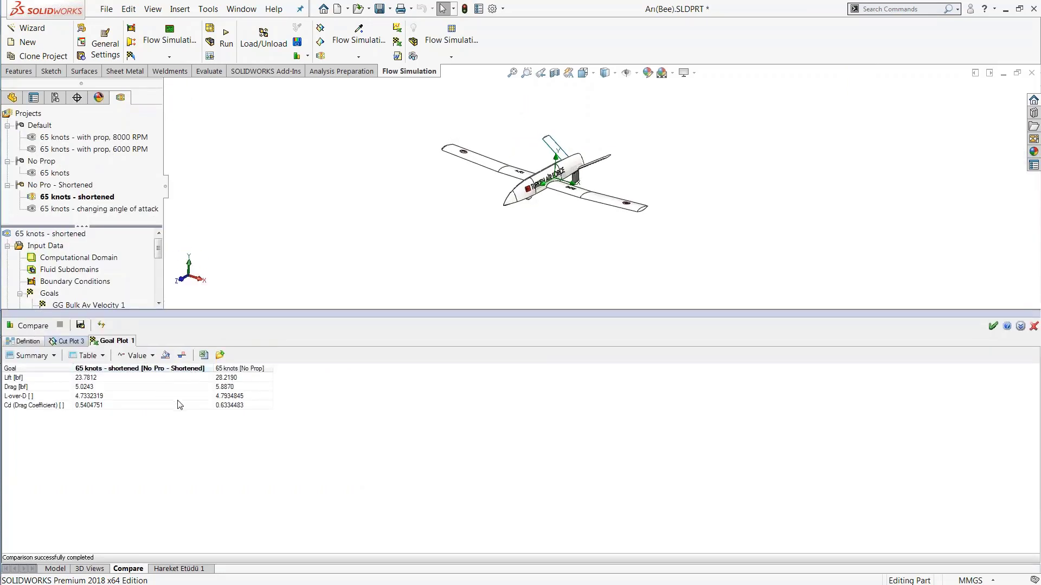
Show the Goal Plot 1 comparison as history charts over physical time, review the drag coefficient, drag, L-over-D and lift curves, and close the comparison
left_click(32, 355)
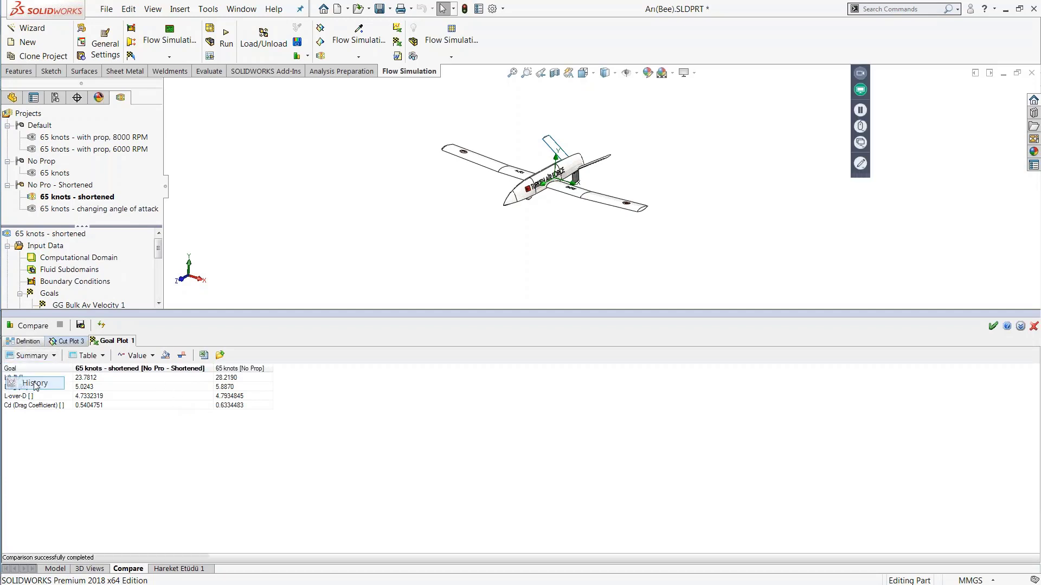
left_click(31, 379)
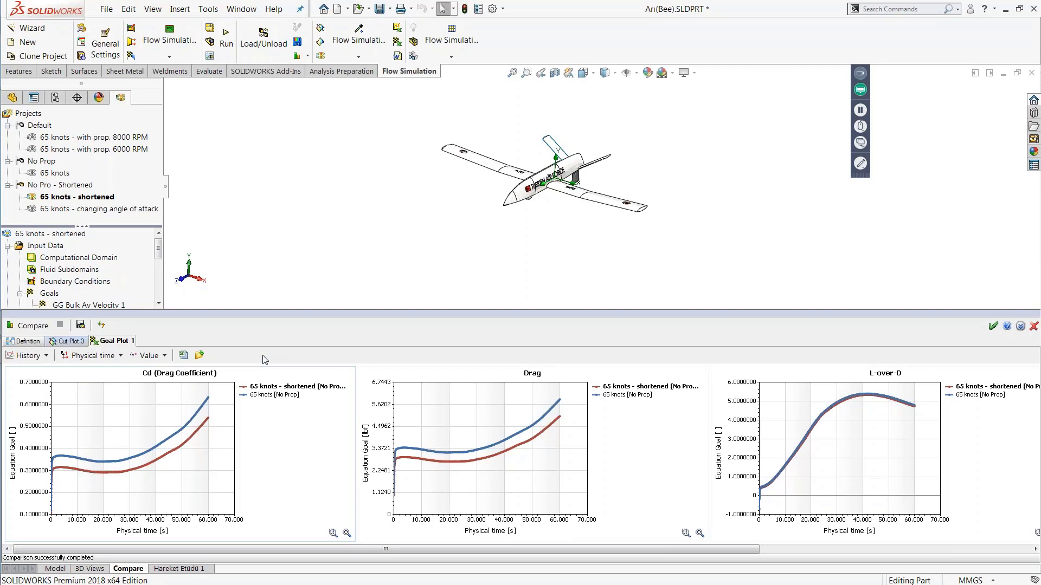
scroll(466, 498, "right", 5)
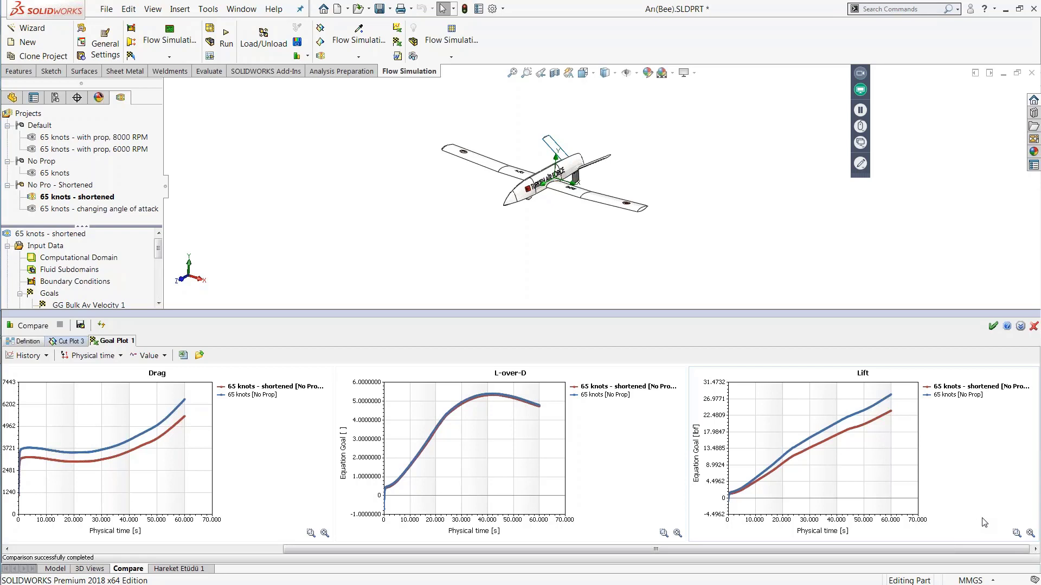
left_click_drag(408, 551, 126, 552)
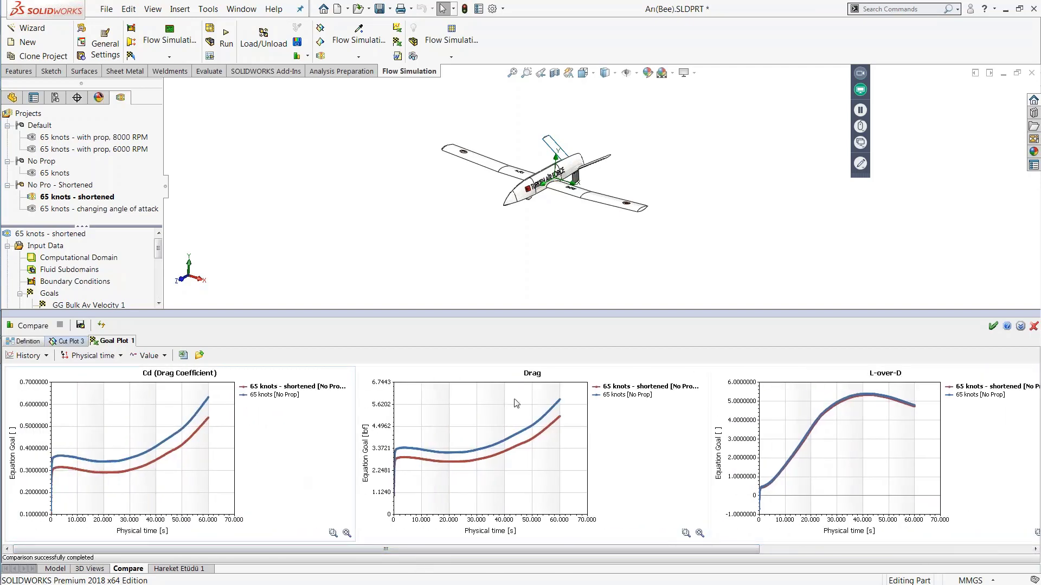
left_click(993, 326)
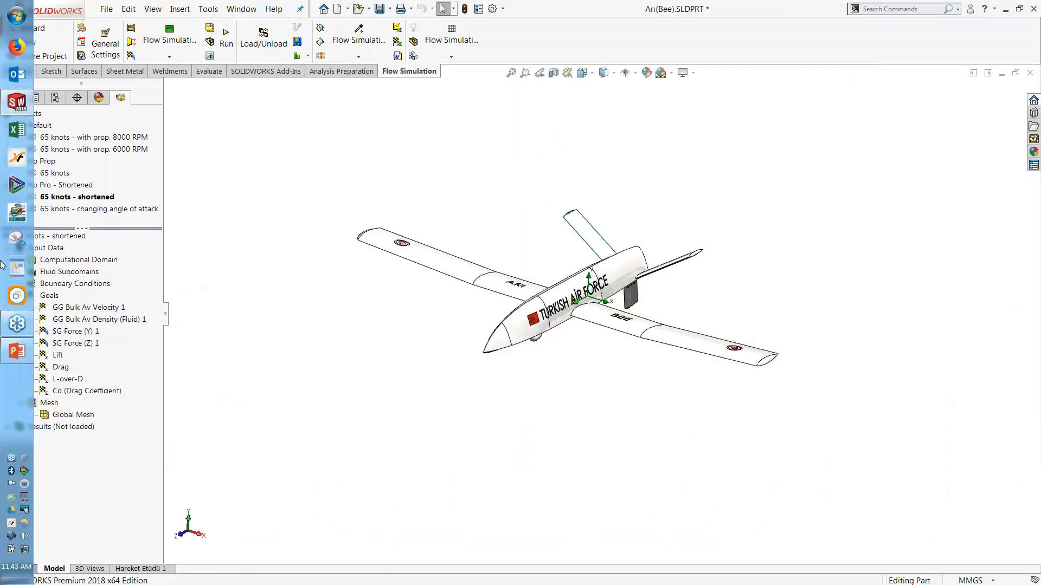
Switch to the PowerPoint presentation, start the slide show from the Case Study: Reconnaissance UAV slide, and advance to the following slide
left_click(16, 351)
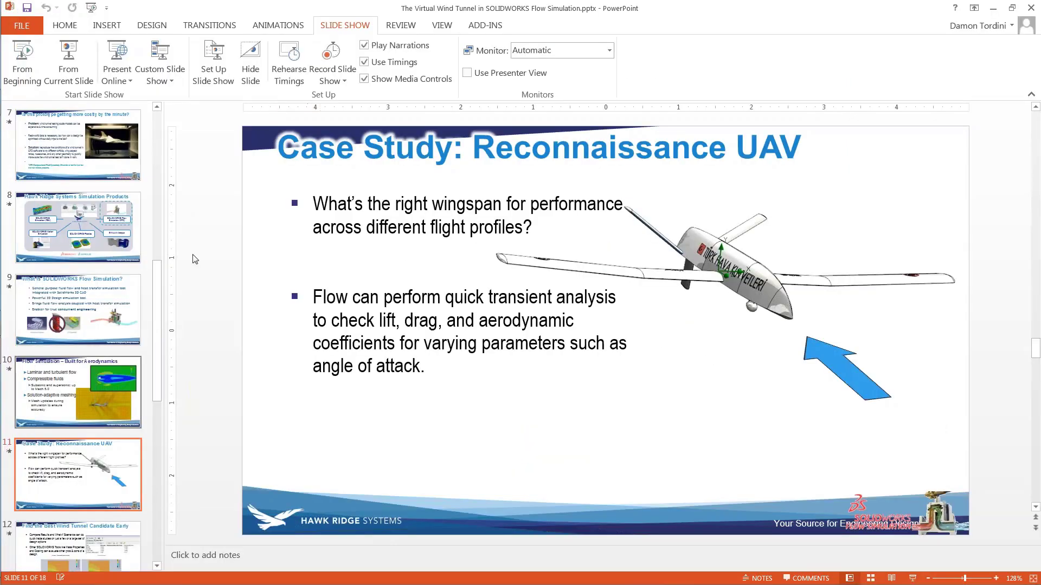
left_click(68, 54)
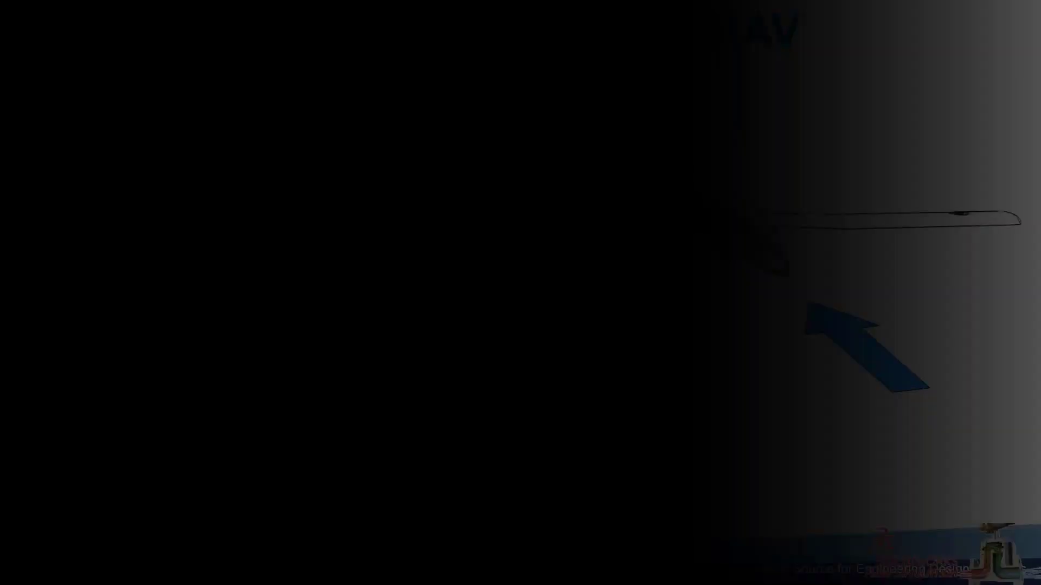
key("Right")
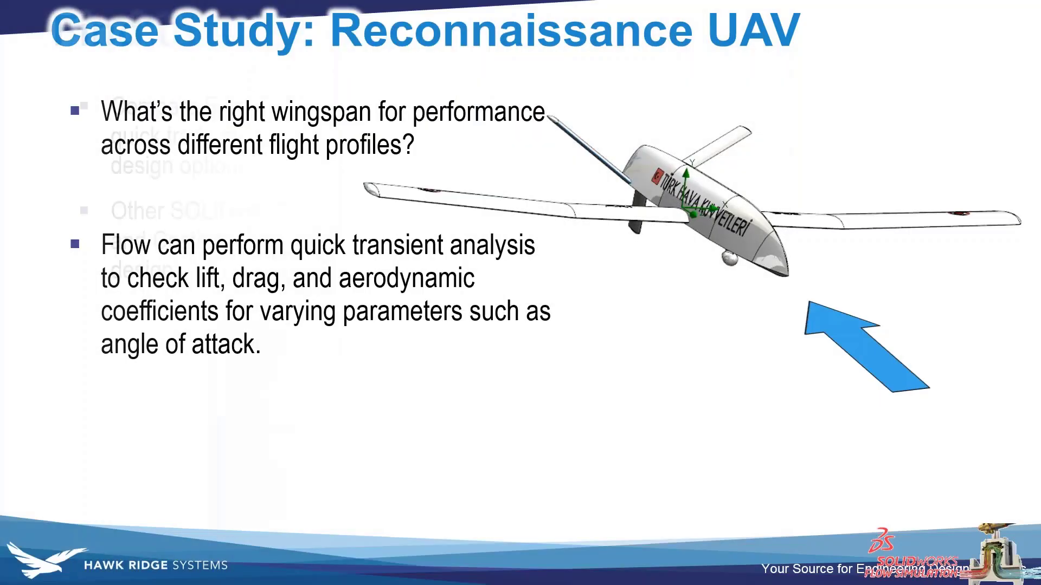